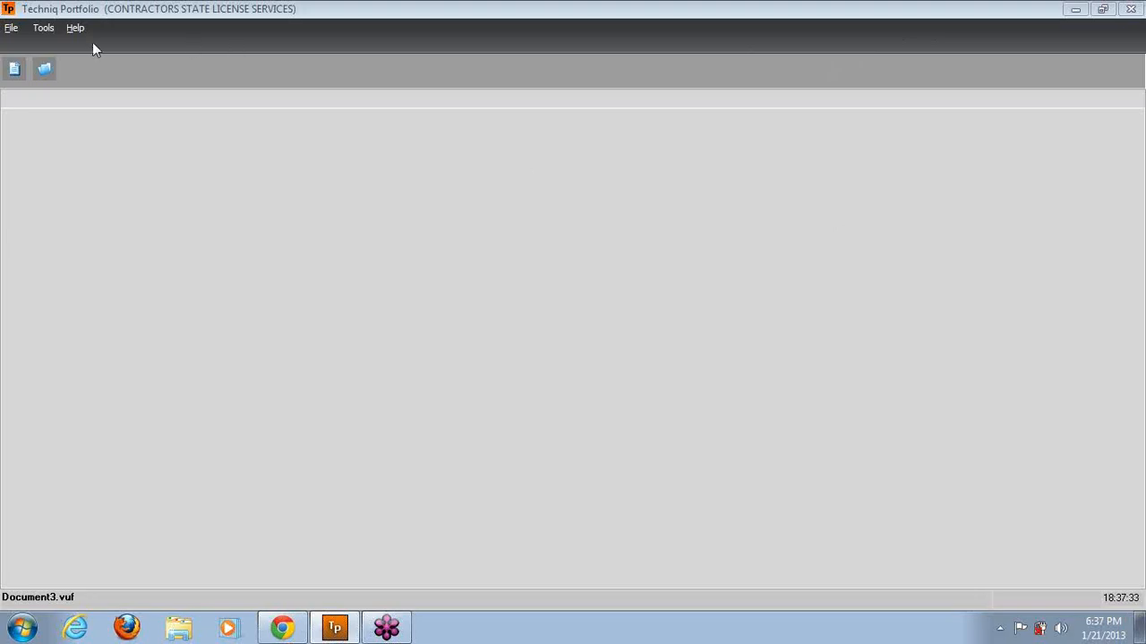
# Create a new course document with the HTML with LHS template, leaving both page-access options off.
pyautogui.click(10, 29)
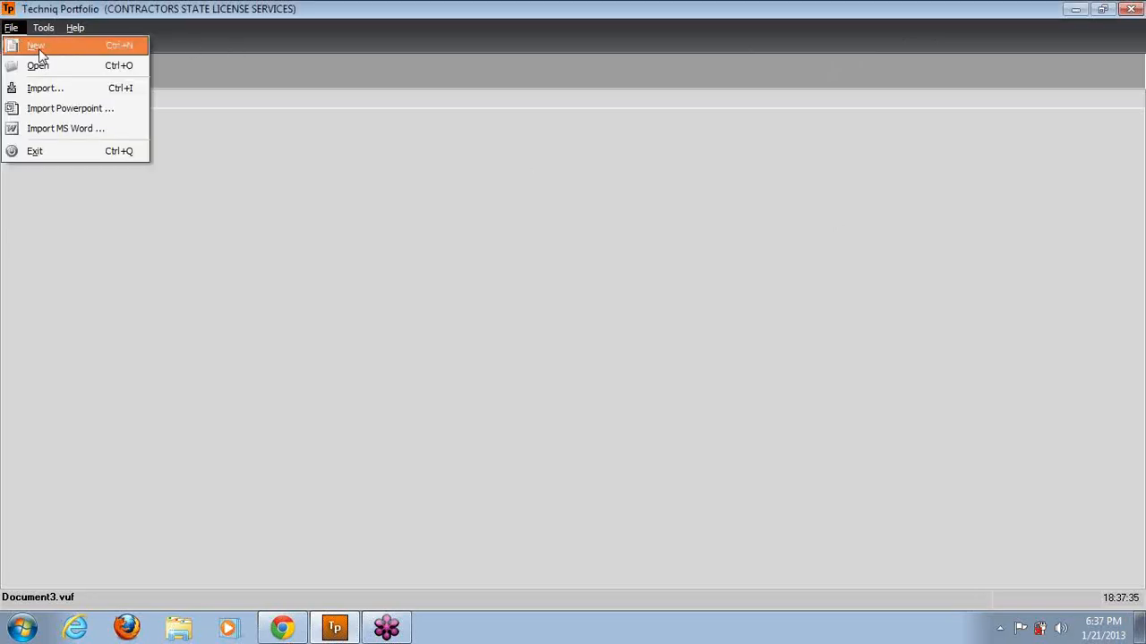
pyautogui.click(39, 48)
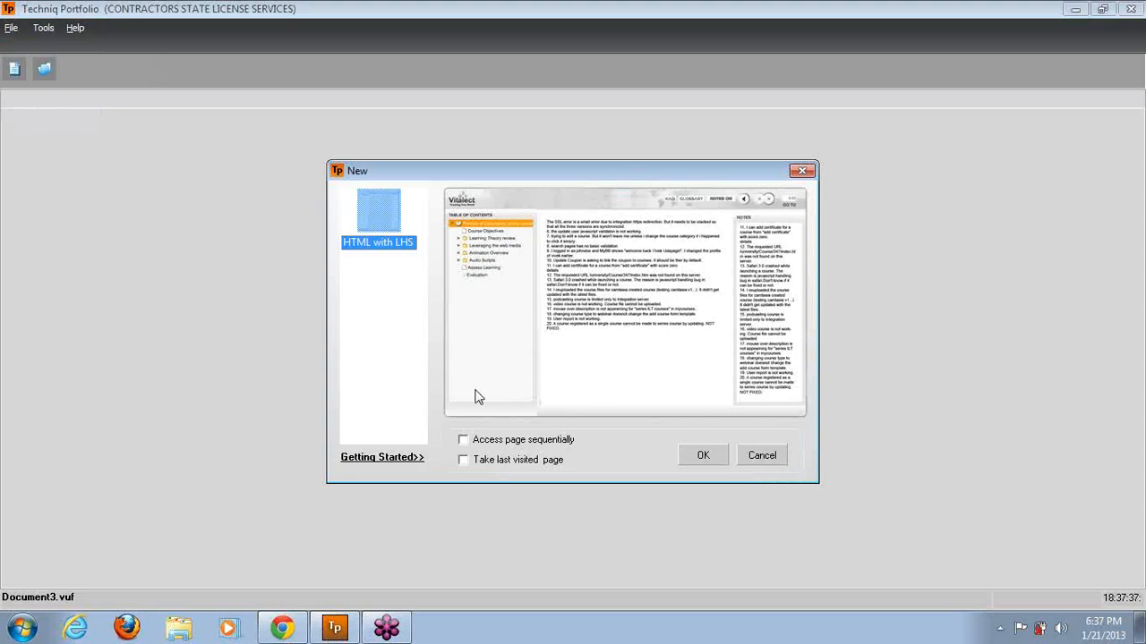
pyautogui.click(700, 456)
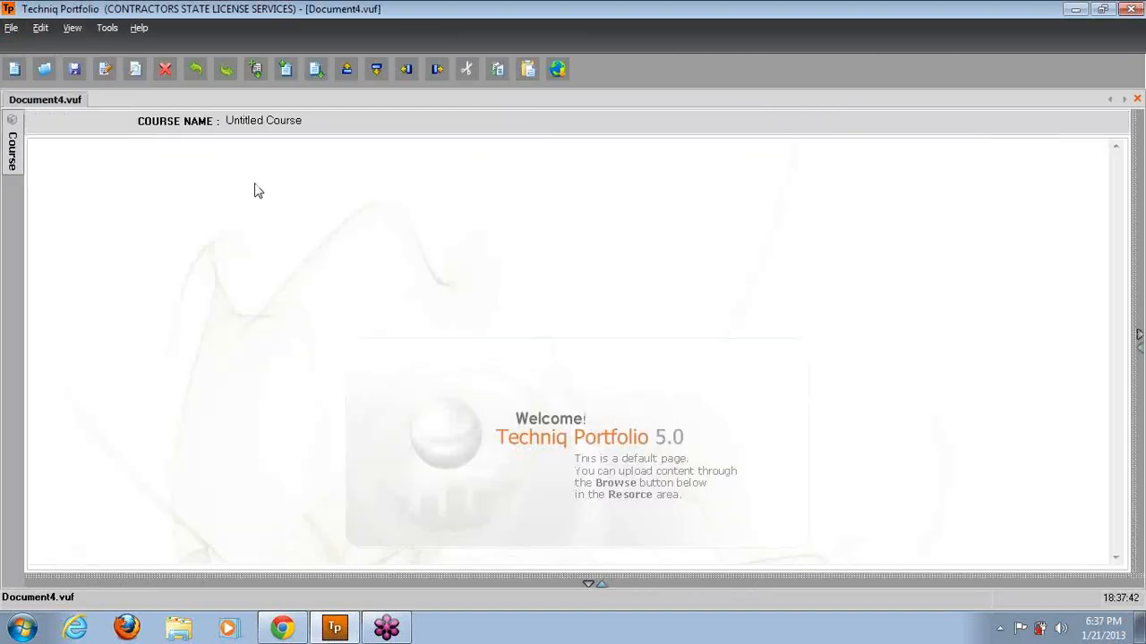
# Dock the Course outline so it stays open and expand the Load File area.
pyautogui.moveTo(9, 170)
pyautogui.click(170, 121)
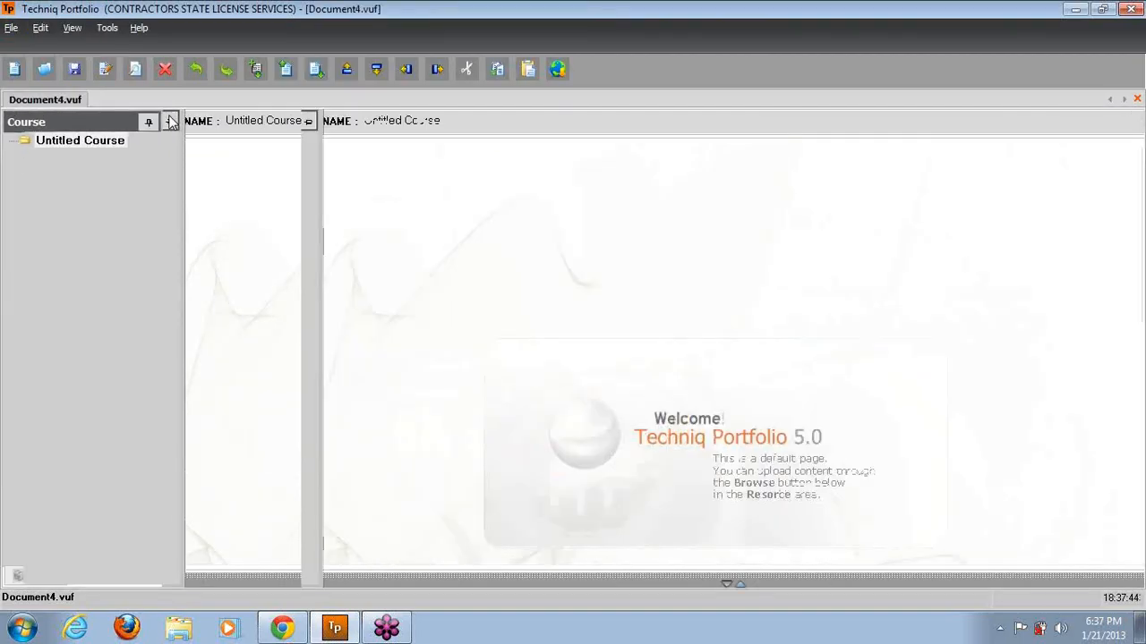
pyautogui.moveTo(402, 577); pyautogui.dragTo(402, 372)
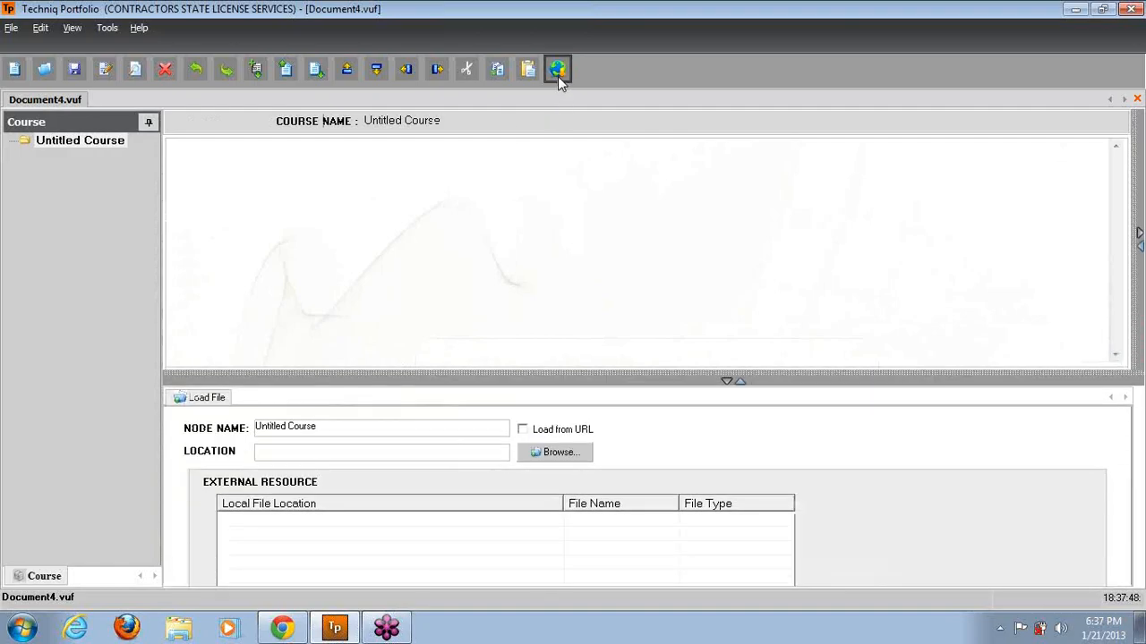
# Preview the empty untitled course in the player layout and close the preview.
pyautogui.click(558, 77)
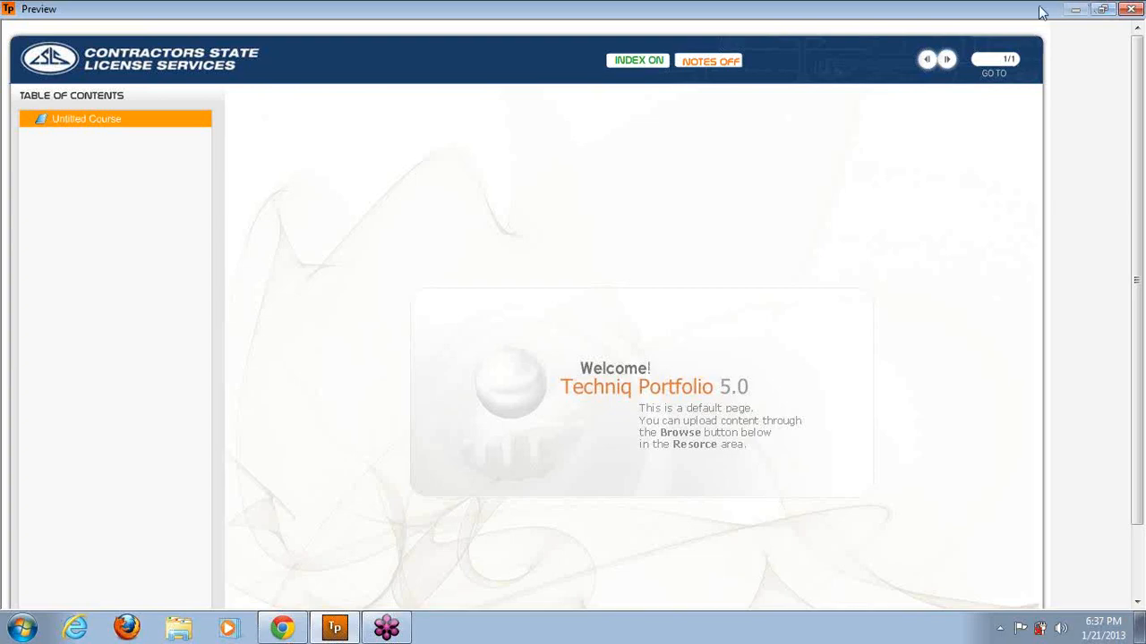
pyautogui.click(1102, 9)
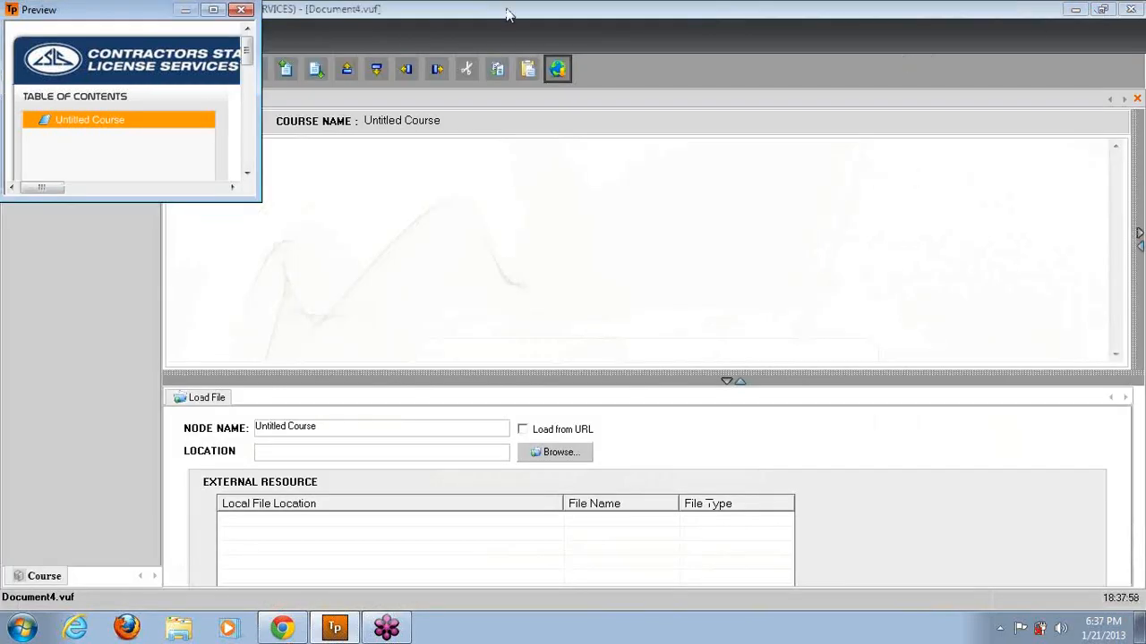
pyautogui.click(241, 9)
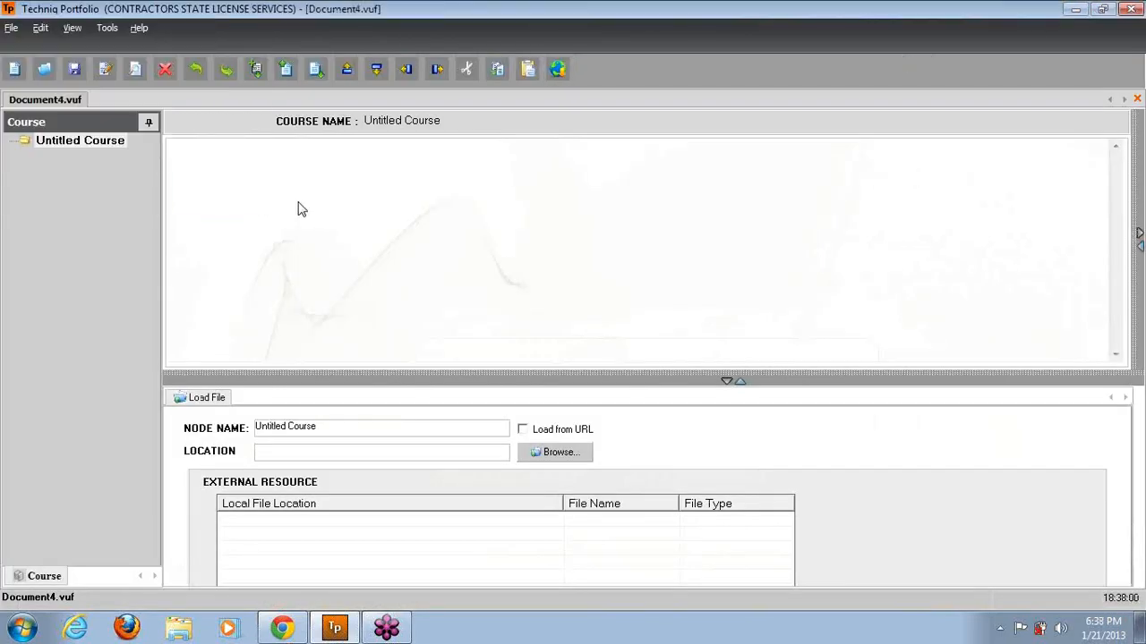
# Load the PowerPoint file Vitalect-Overview.pptx from Desktop\Vitalect11\Presentations into the untitled course.
pyautogui.moveTo(324, 372); pyautogui.dragTo(325, 340)
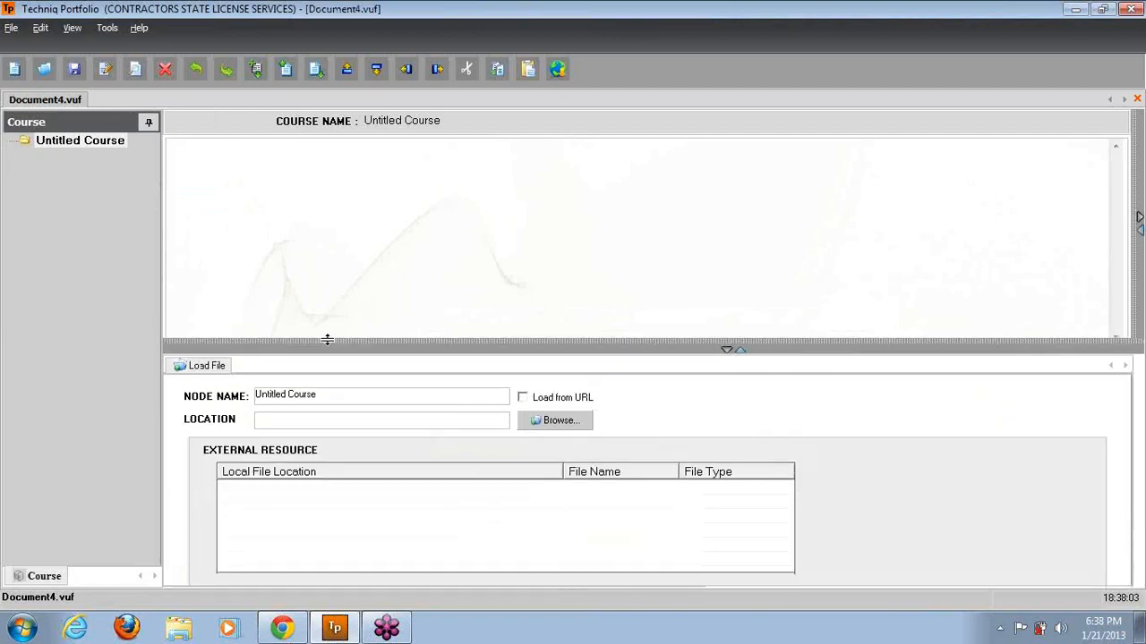
pyautogui.click(578, 426)
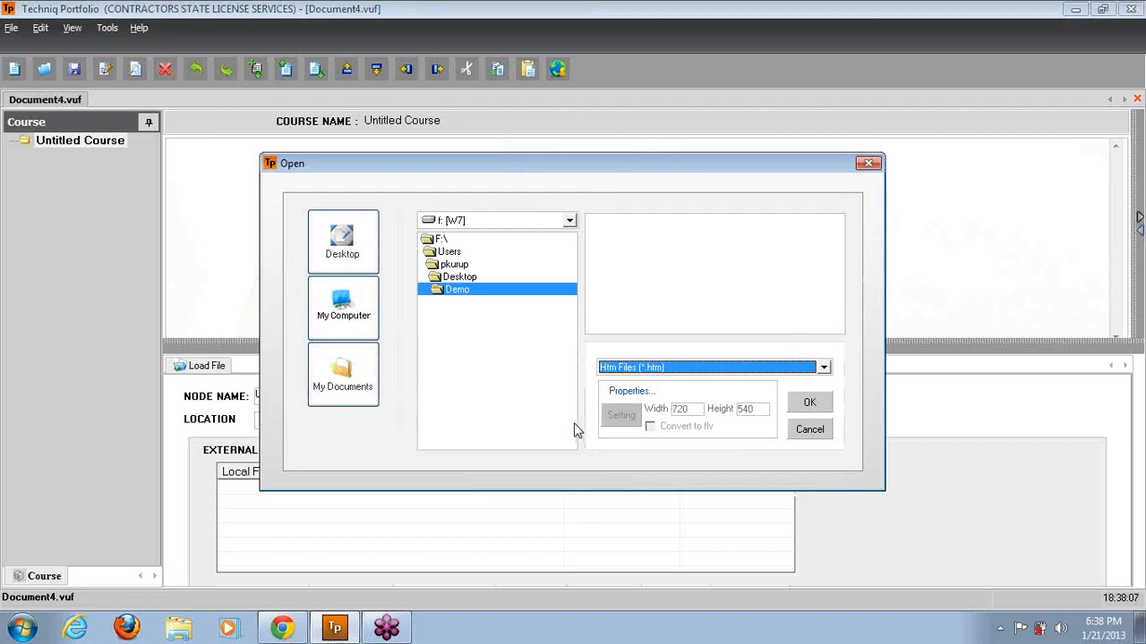
pyautogui.click(466, 277)
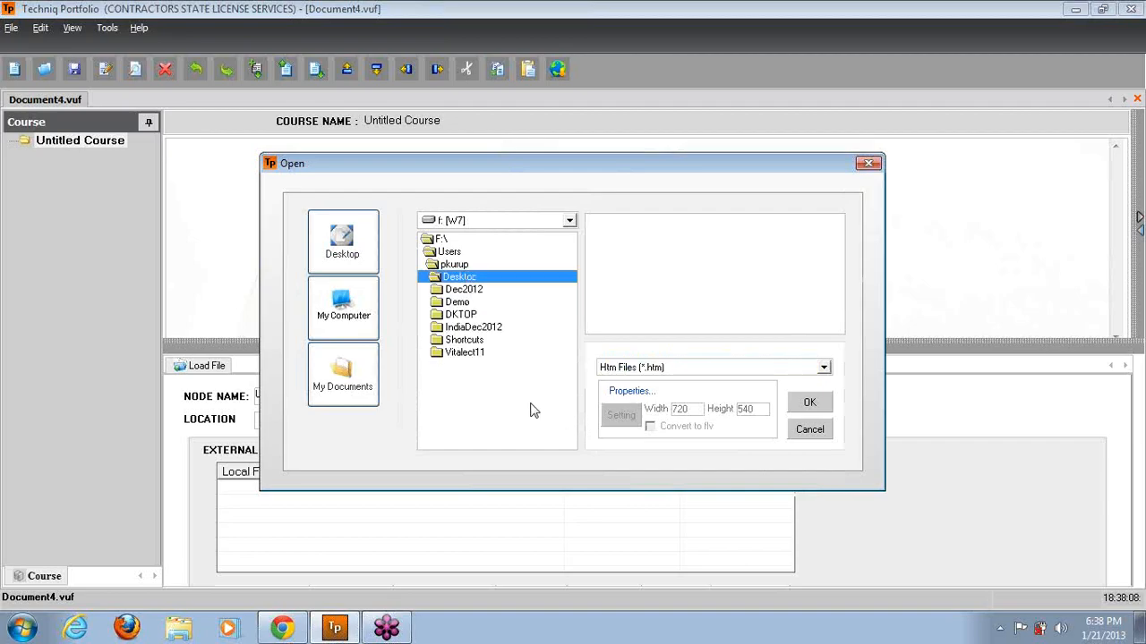
pyautogui.click(476, 353)
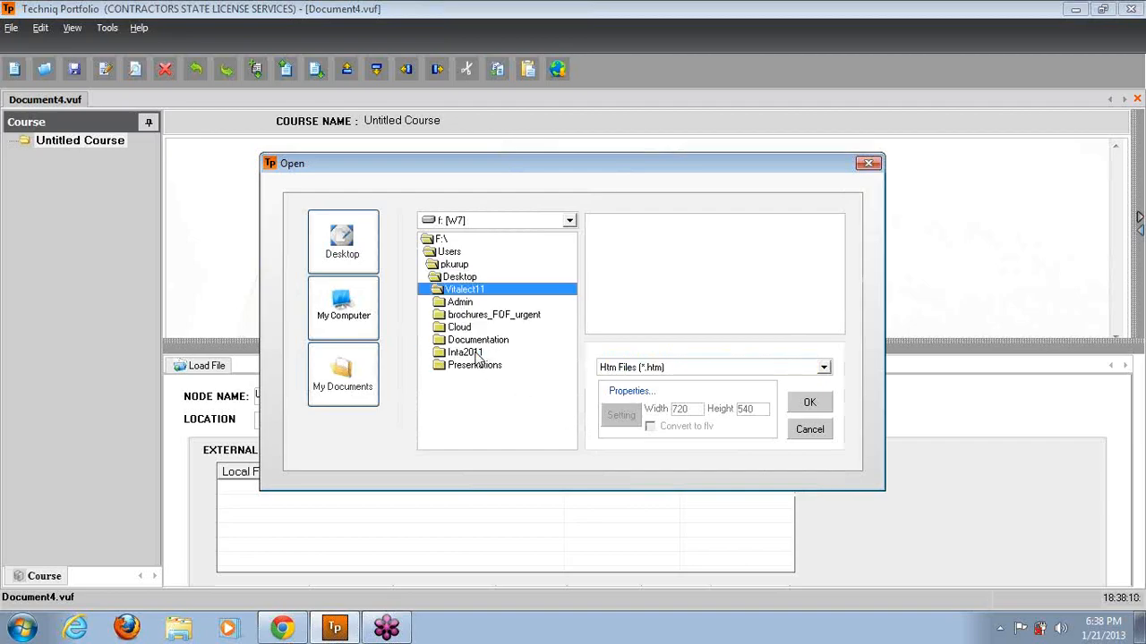
pyautogui.click(477, 366)
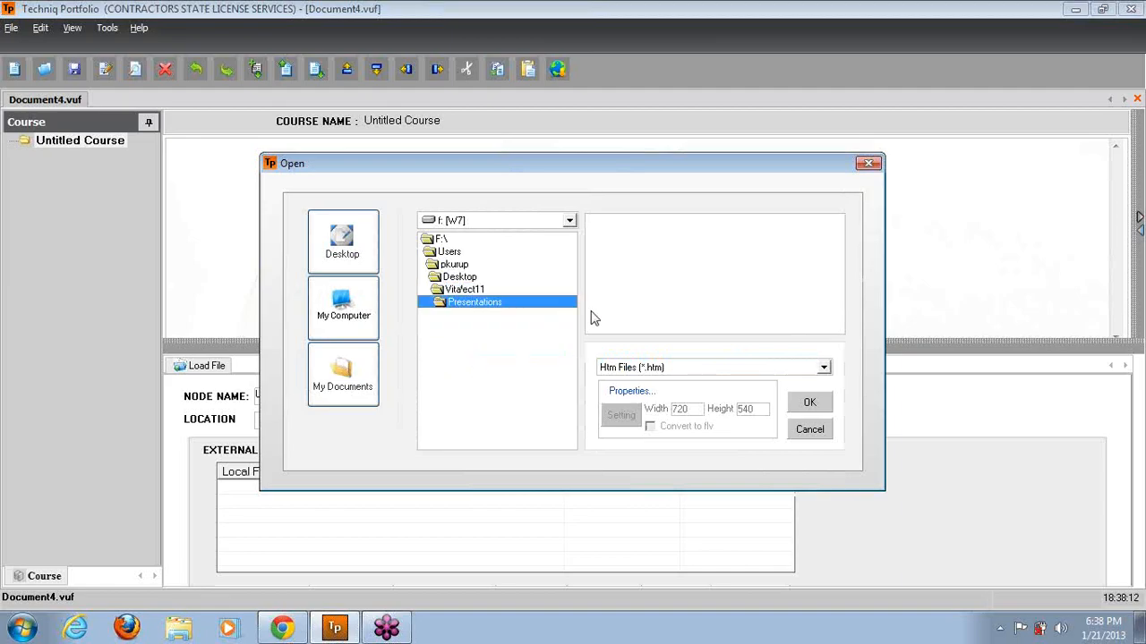
pyautogui.click(641, 369)
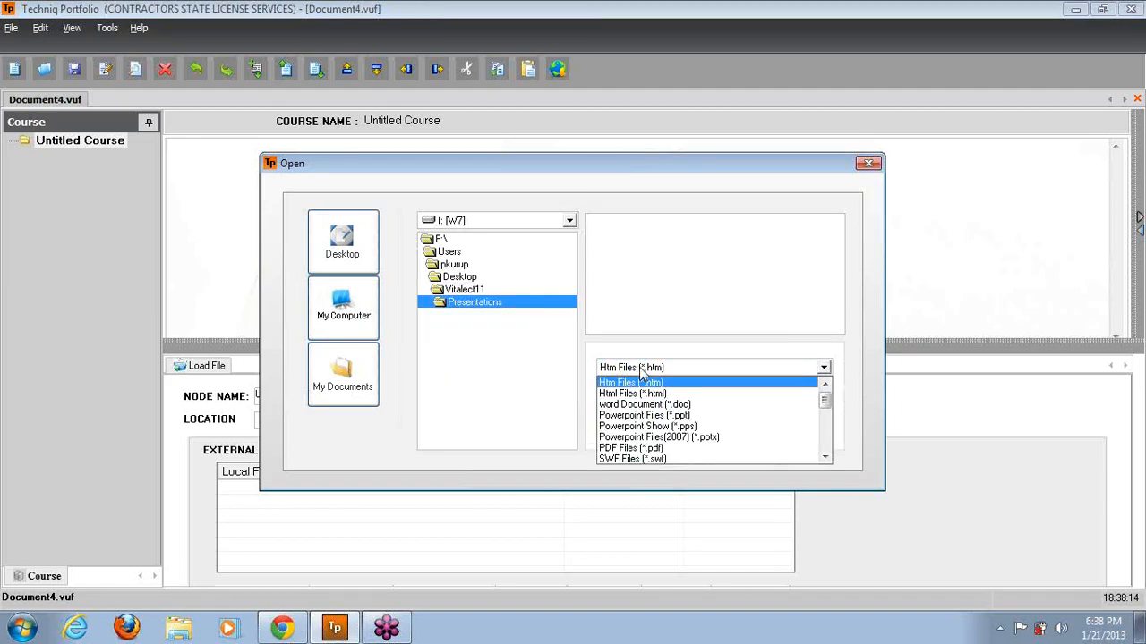
pyautogui.click(650, 415)
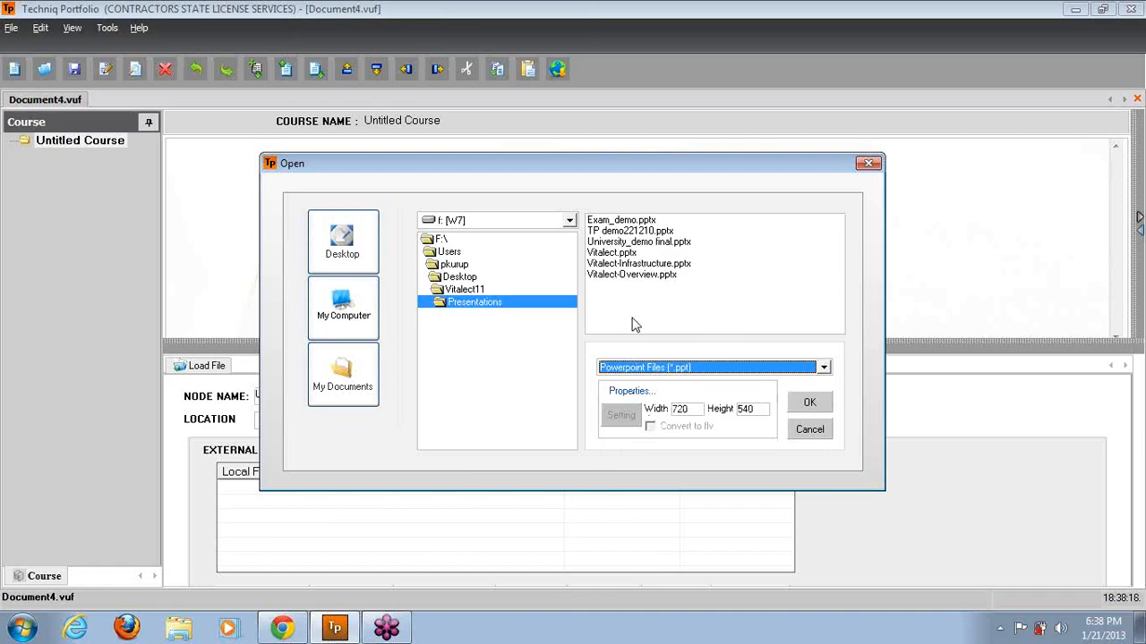
pyautogui.click(646, 278)
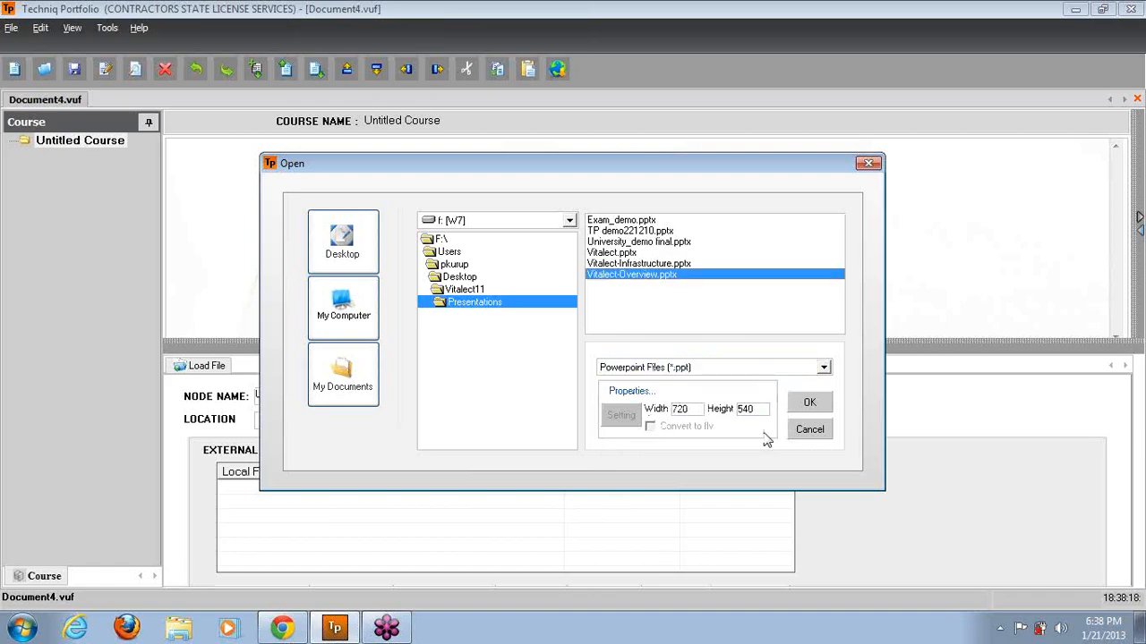
pyautogui.click(808, 403)
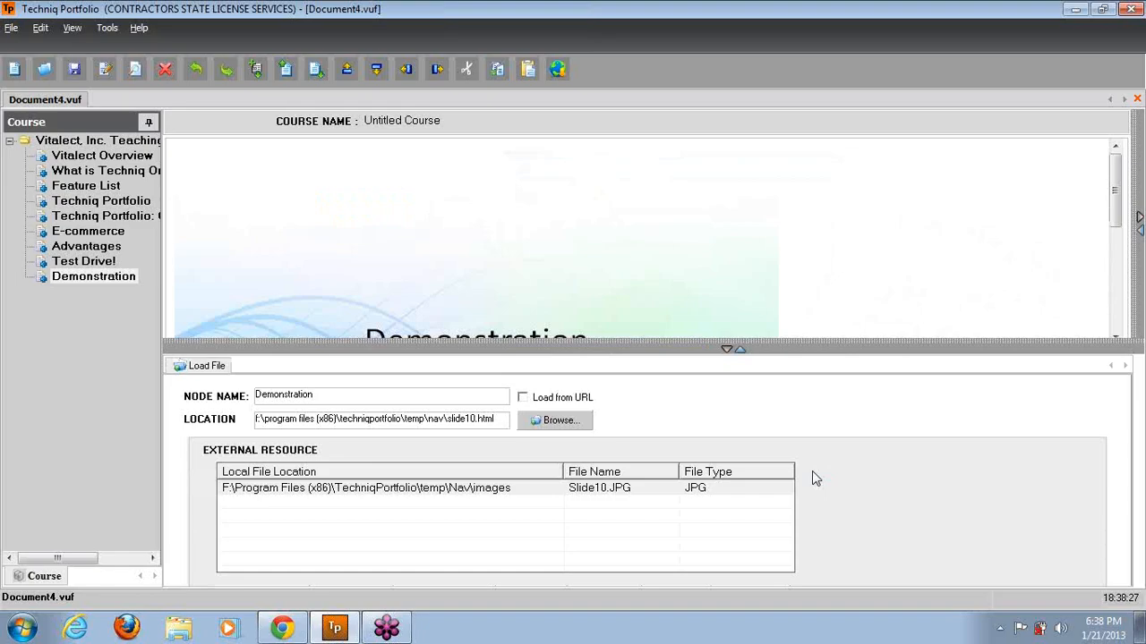
# Display the course's opening slide in a larger view, and preview the course pages from Vitalect Overview through Demonstration.
pyautogui.click(131, 140)
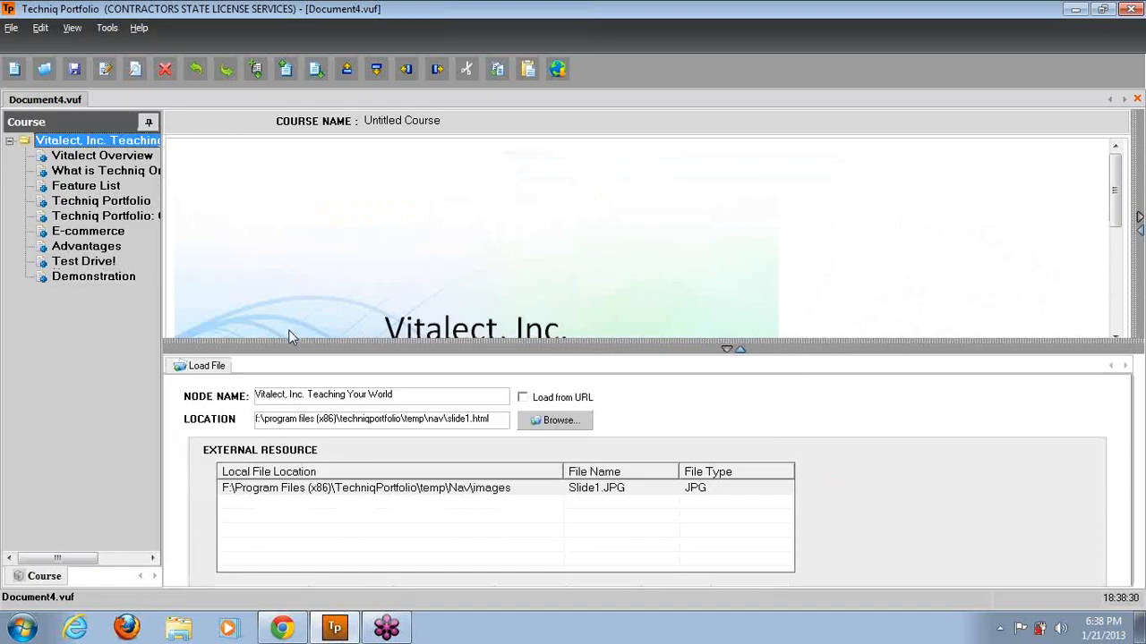
pyautogui.moveTo(295, 344); pyautogui.dragTo(296, 508)
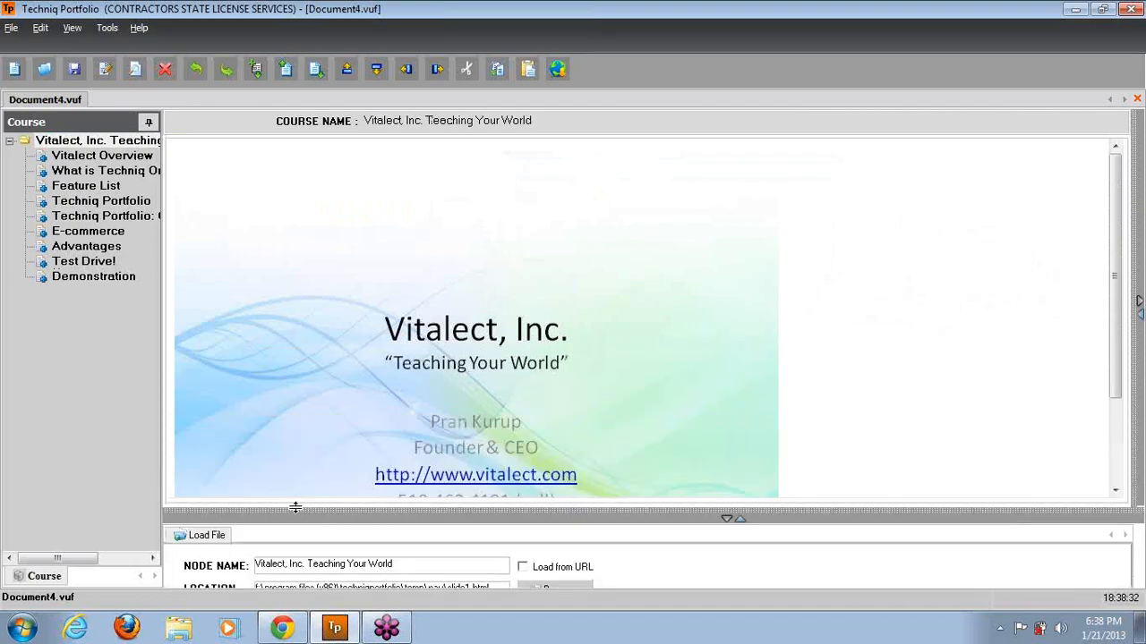
pyautogui.click(558, 70)
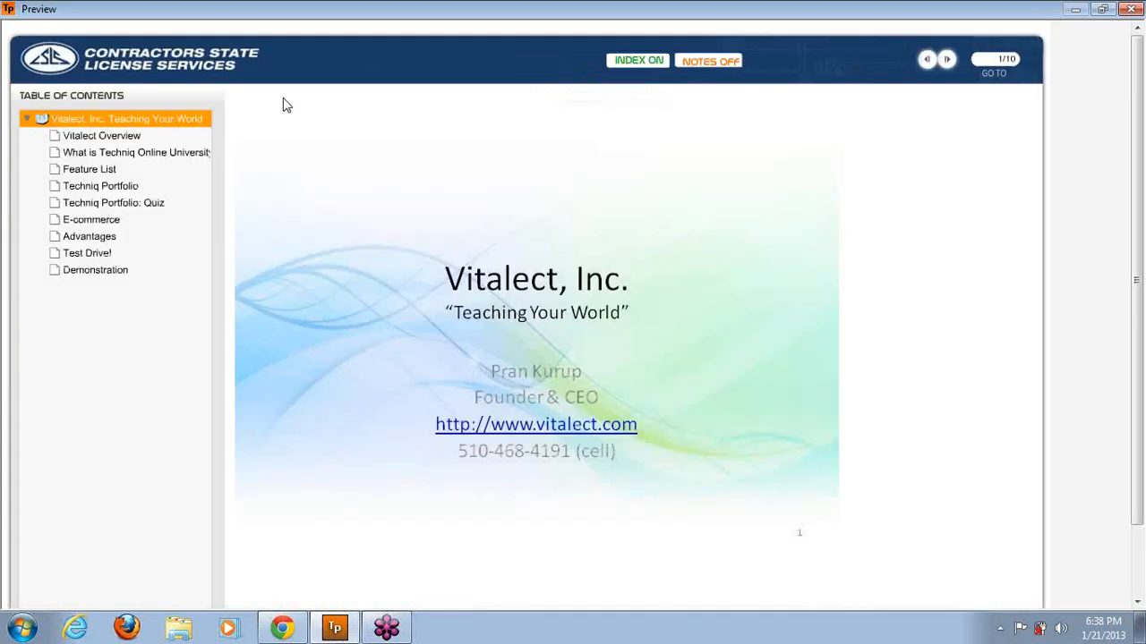
pyautogui.click(116, 137)
pyautogui.click(113, 154)
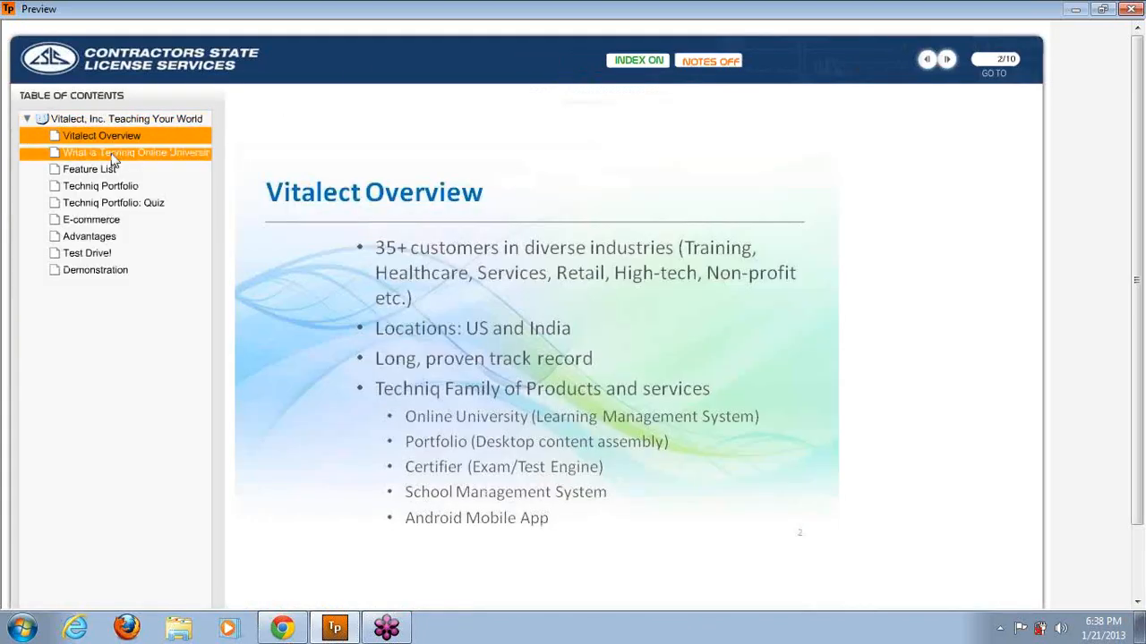
pyautogui.click(106, 172)
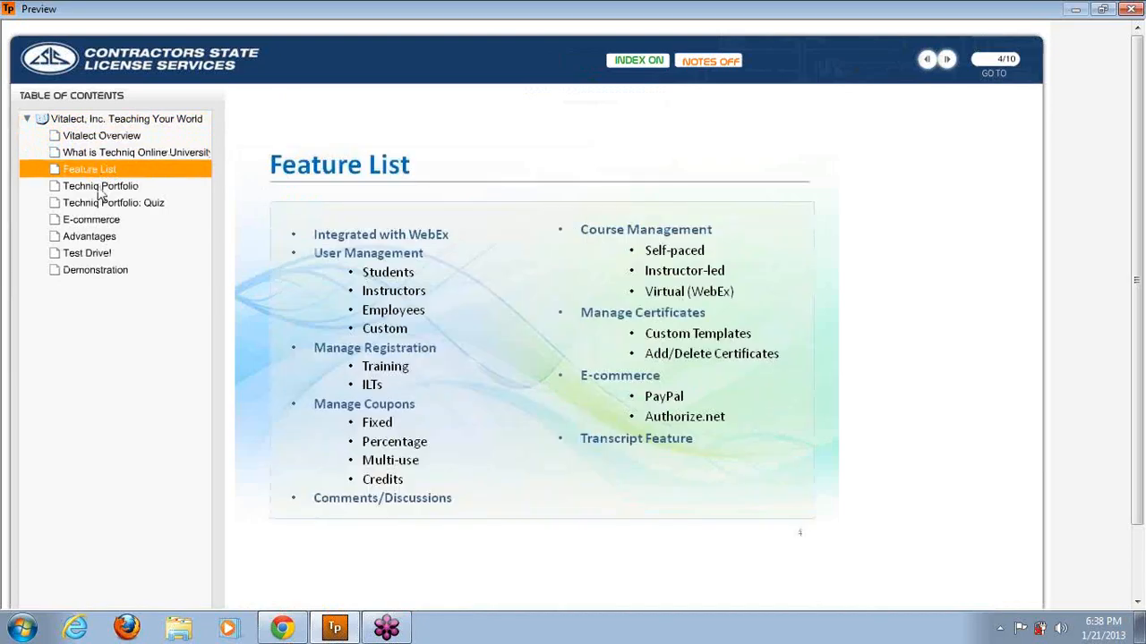
pyautogui.click(100, 188)
pyautogui.click(101, 206)
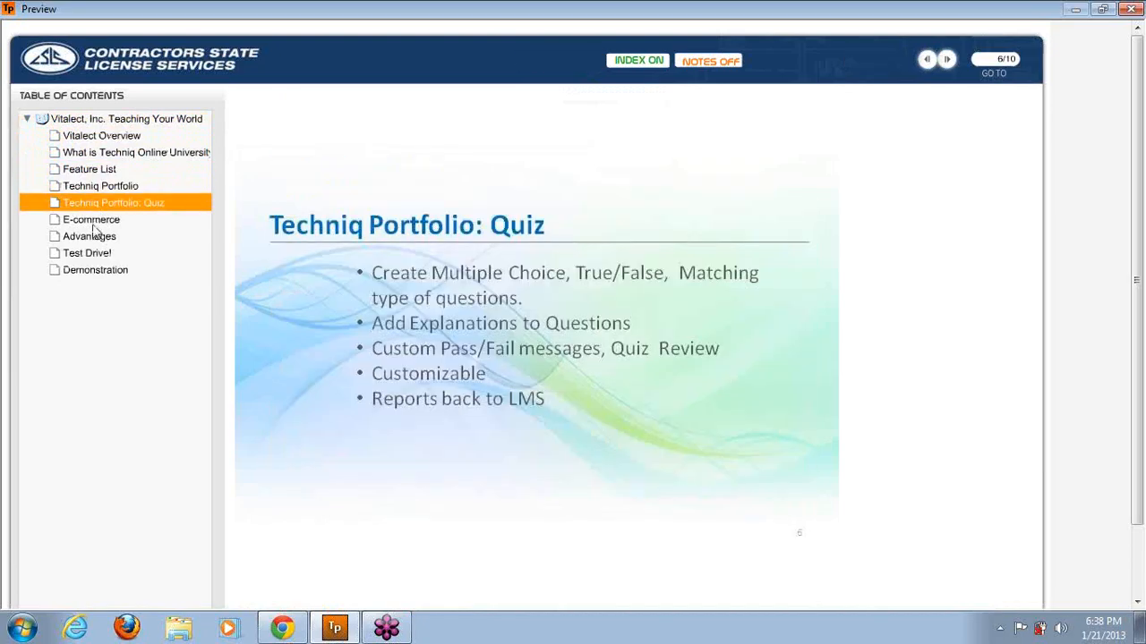
pyautogui.click(92, 222)
pyautogui.click(93, 238)
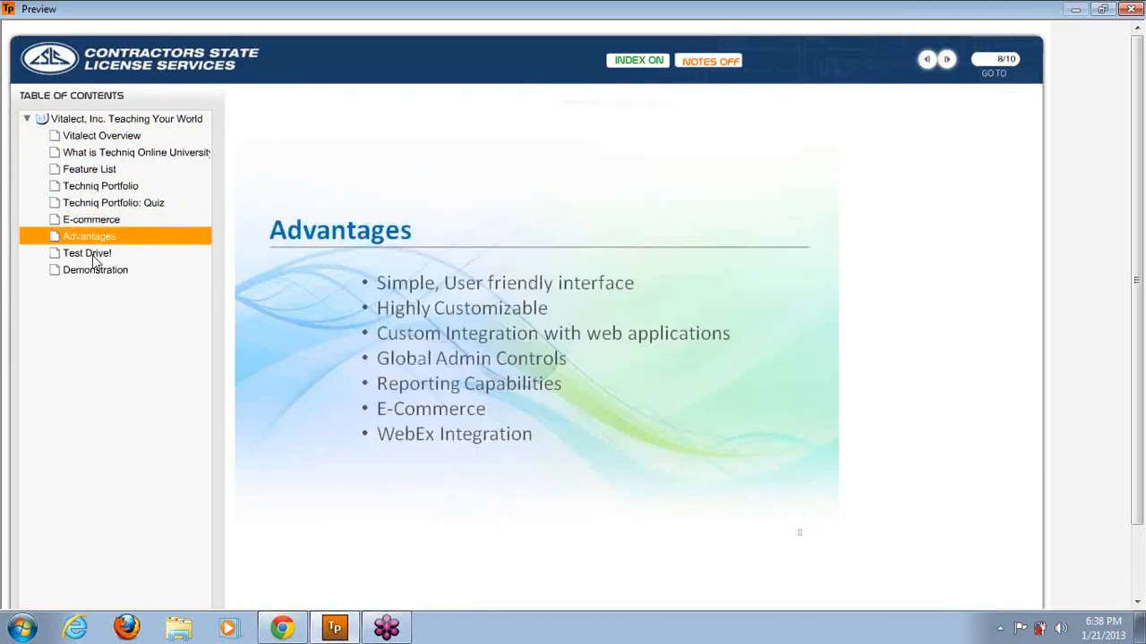
pyautogui.click(93, 256)
pyautogui.click(95, 270)
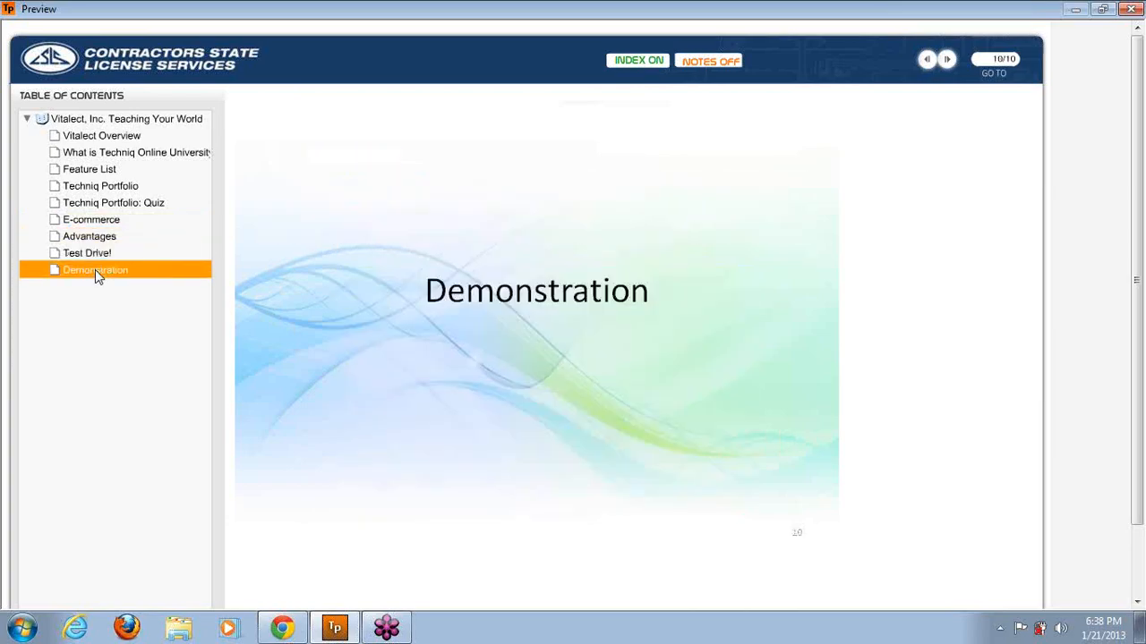
pyautogui.click(1101, 9)
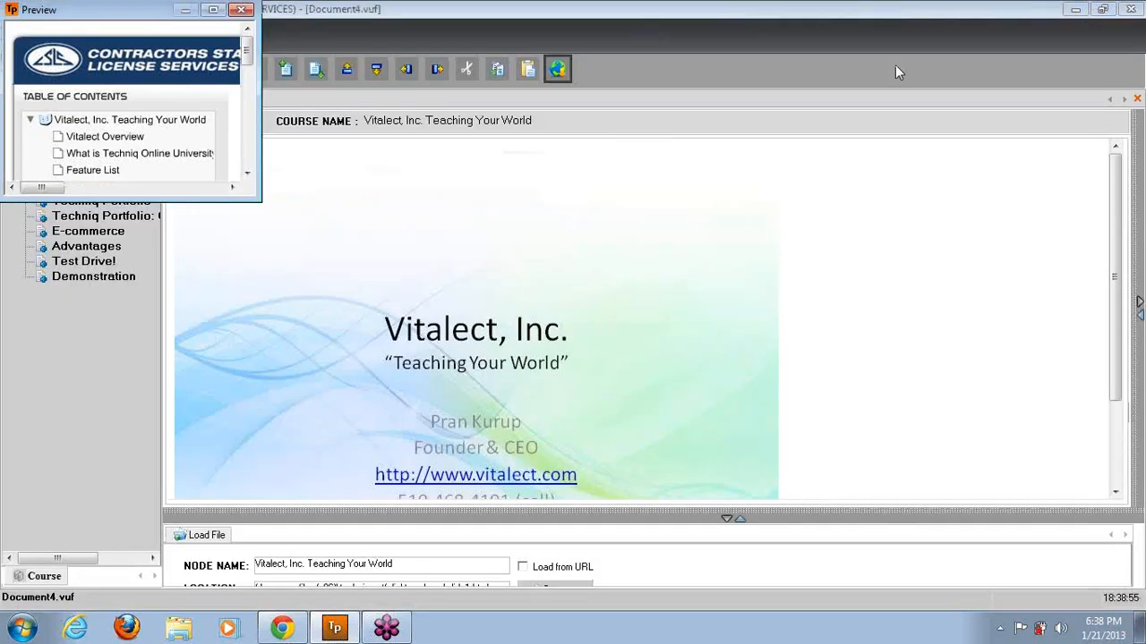
pyautogui.click(241, 9)
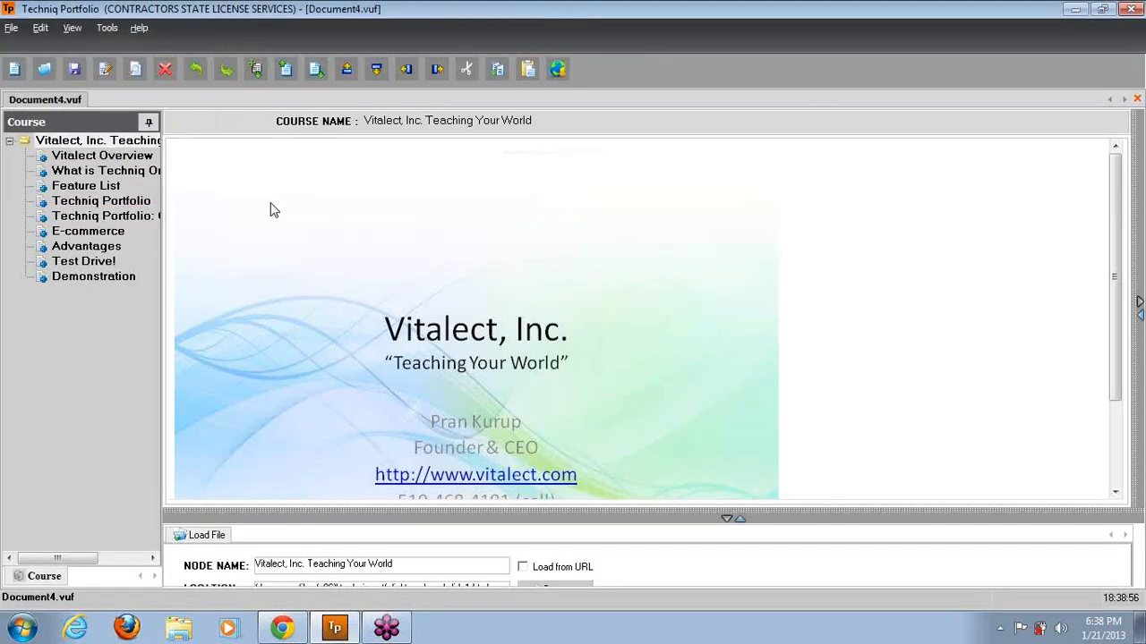
# Add a new subject page directly after the Demonstration page in the course outline.
pyautogui.moveTo(293, 509); pyautogui.dragTo(312, 385)
pyautogui.click(111, 279)
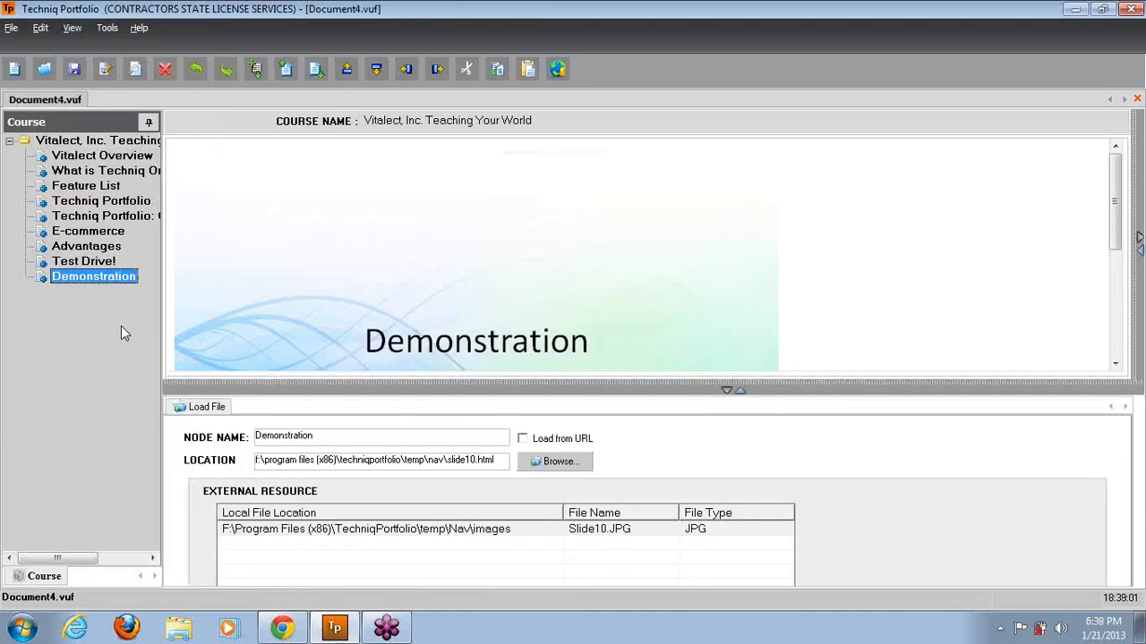
pyautogui.click(315, 72)
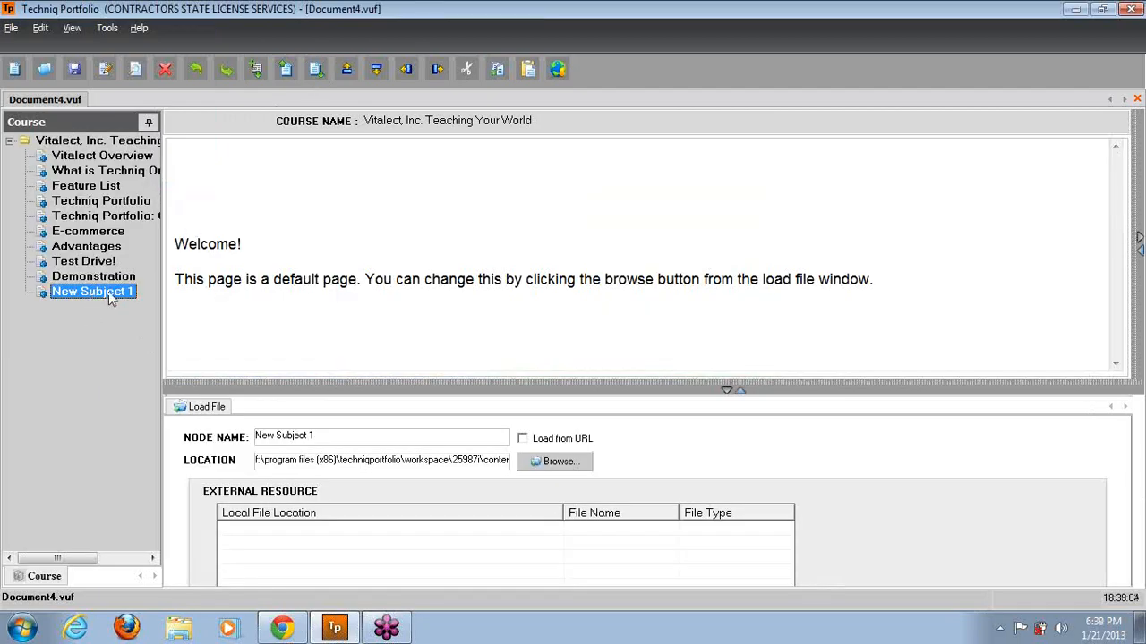
# Load the 6412 Virtualization Strategy US White Paper PDF from Desktop\Demo into the new subject page and enlarge its content view.
pyautogui.click(532, 465)
pyautogui.click(465, 278)
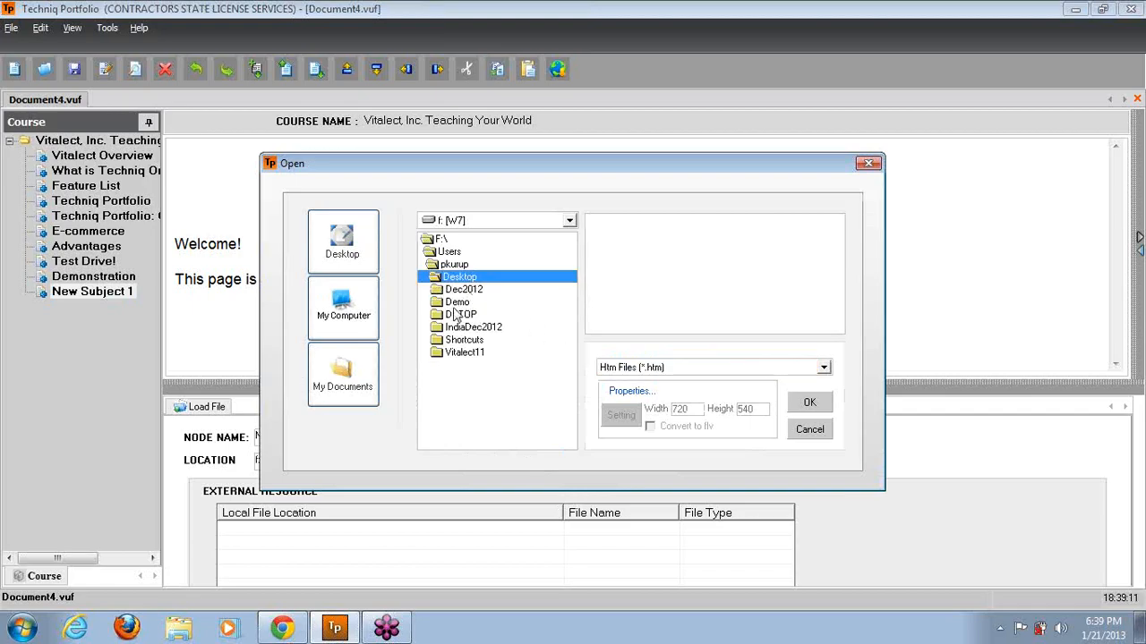
pyautogui.click(457, 305)
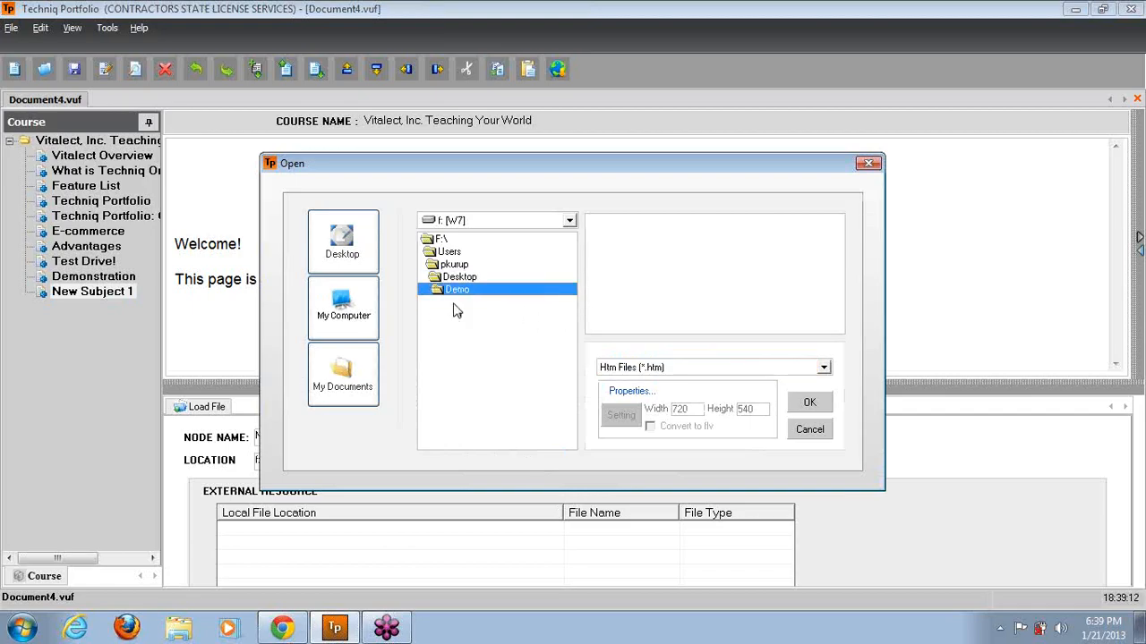
pyautogui.click(663, 369)
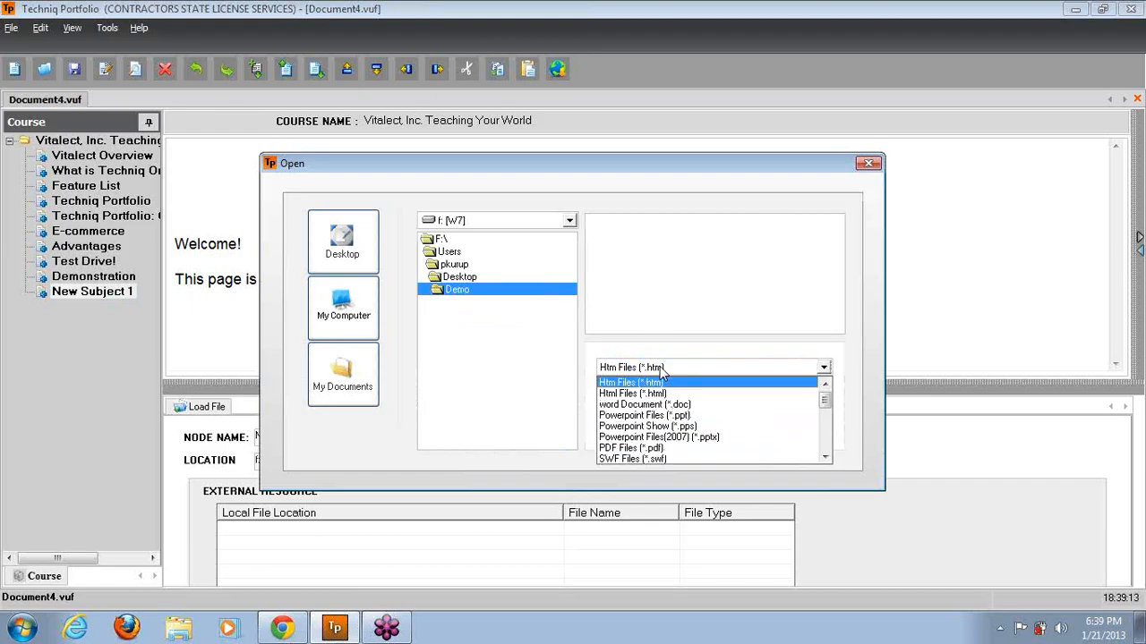
pyautogui.click(675, 450)
pyautogui.click(674, 233)
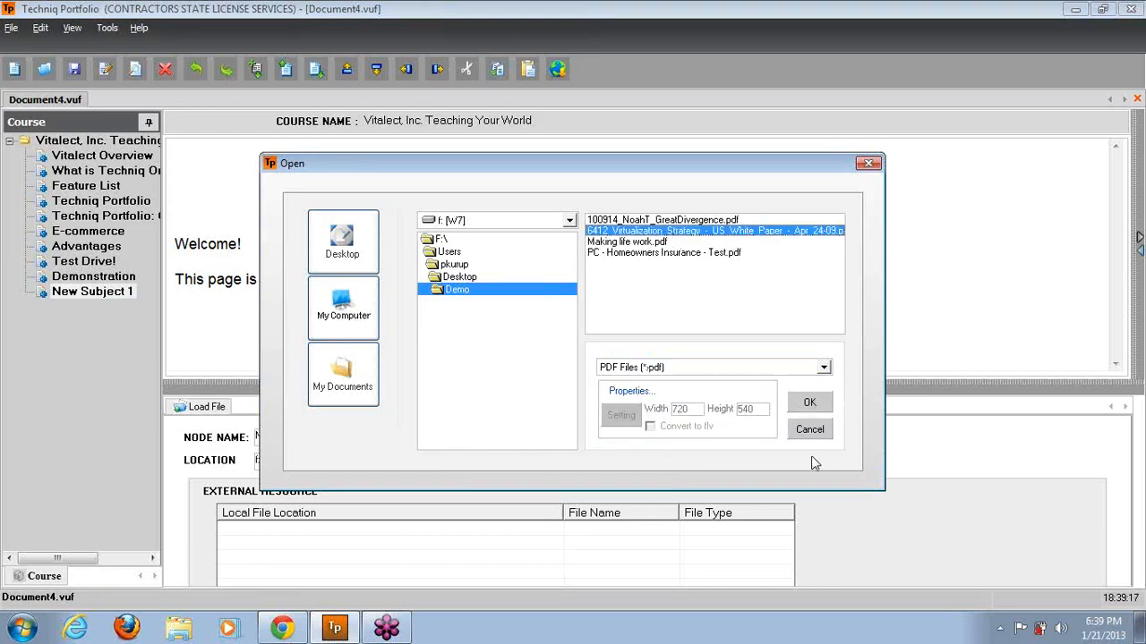
pyautogui.click(810, 404)
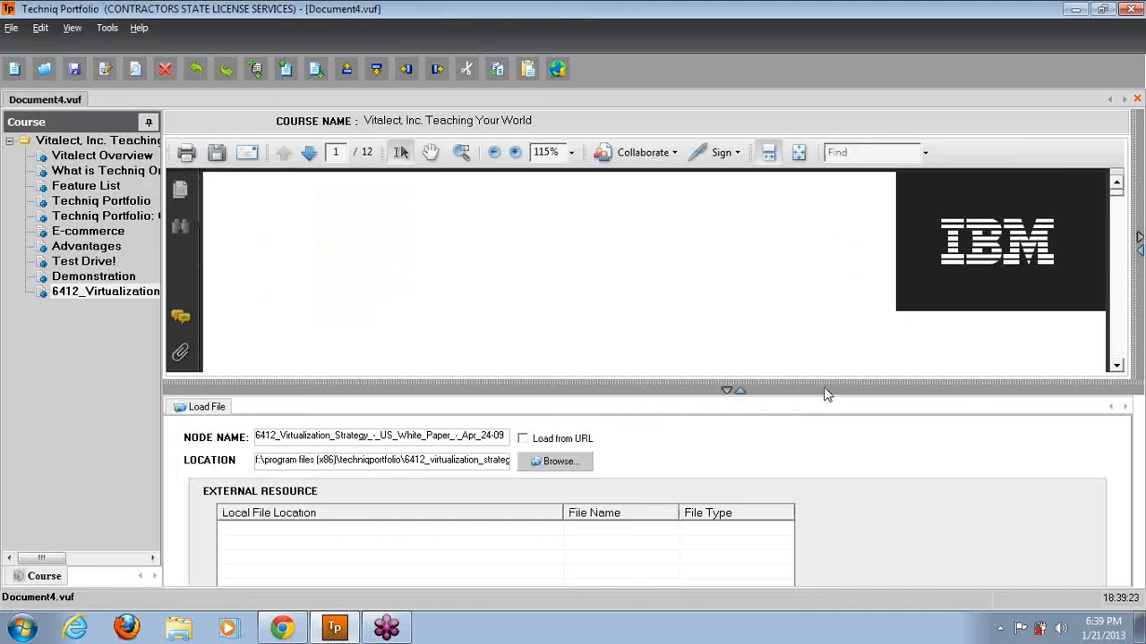
pyautogui.moveTo(820, 388); pyautogui.dragTo(817, 484)
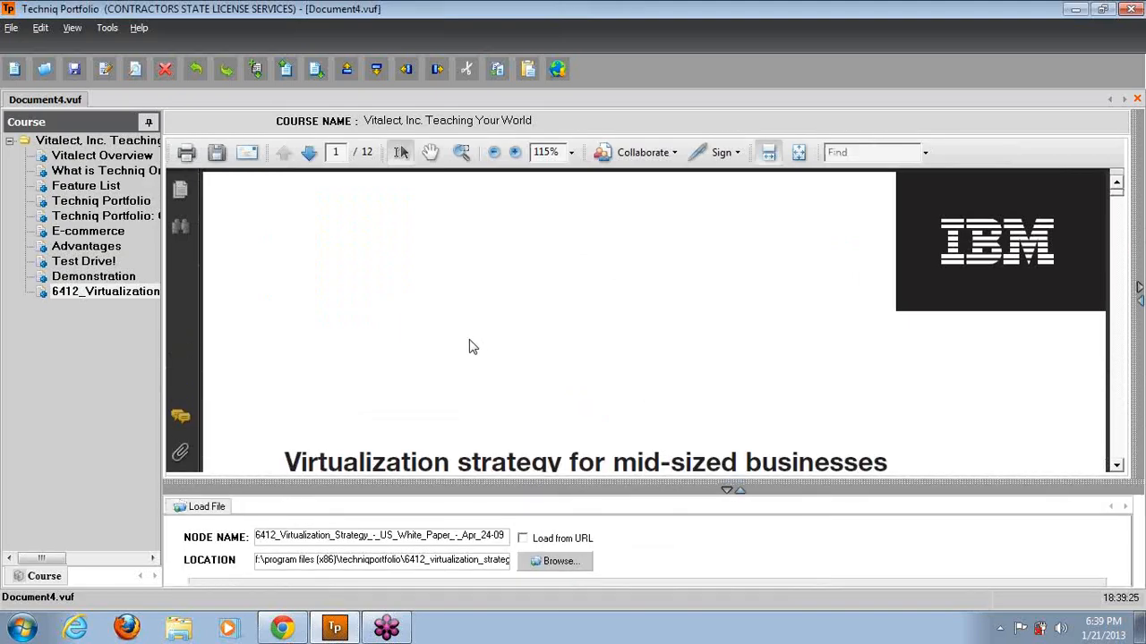
# Rename the 6412 Virtualization Strategy white paper page in the course outline to Virtualization_Strategy.
pyautogui.rightClick(123, 294)
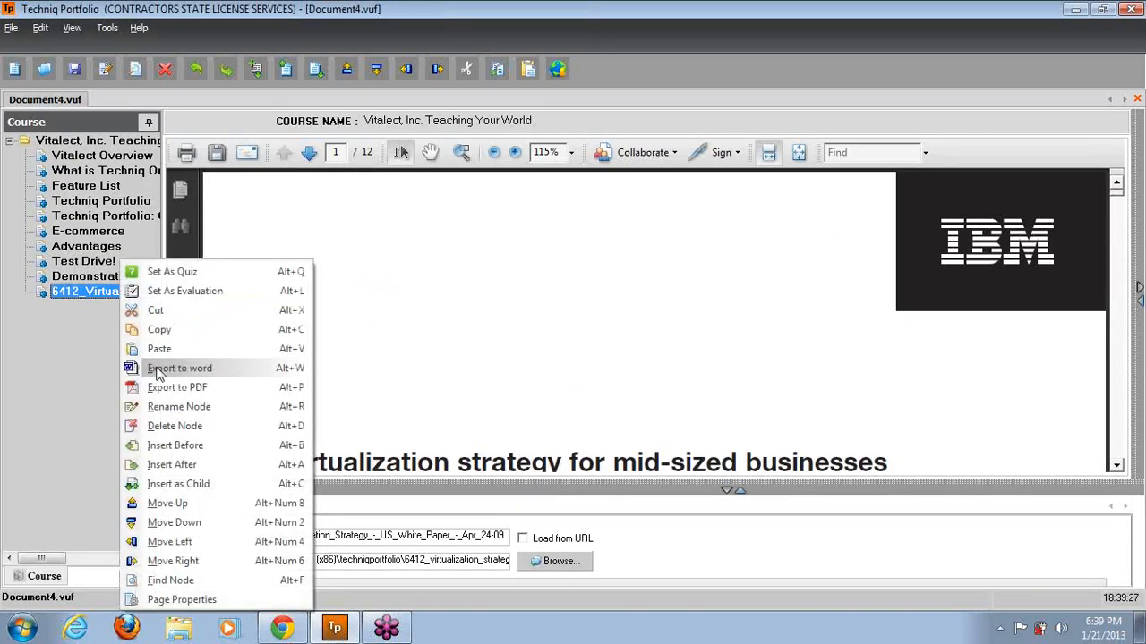
pyautogui.click(176, 409)
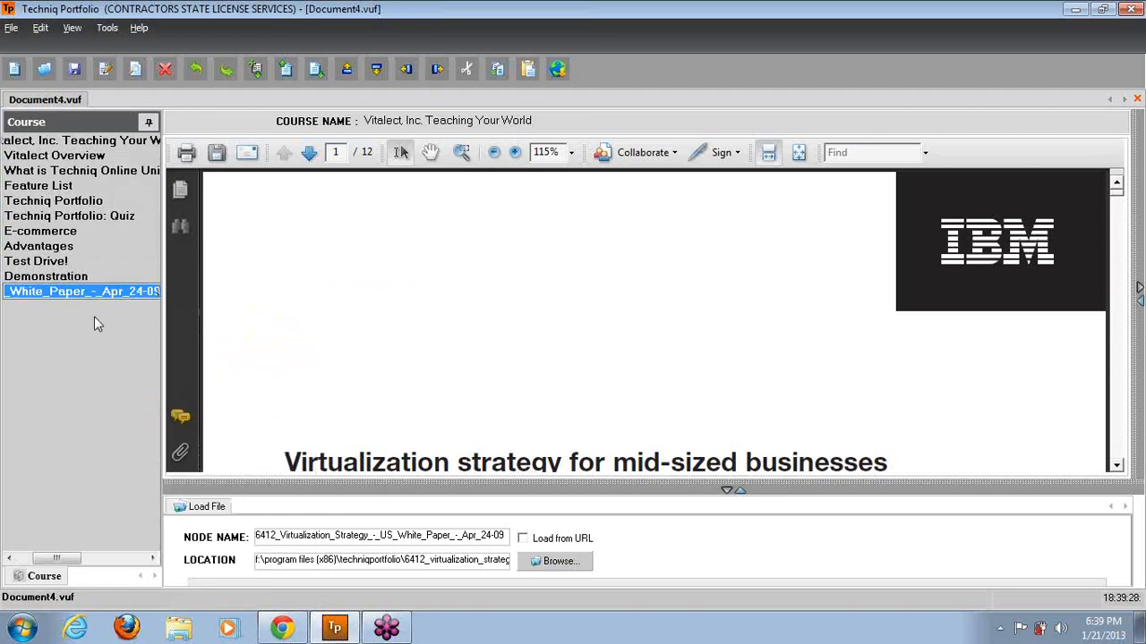
pyautogui.click(90, 294)
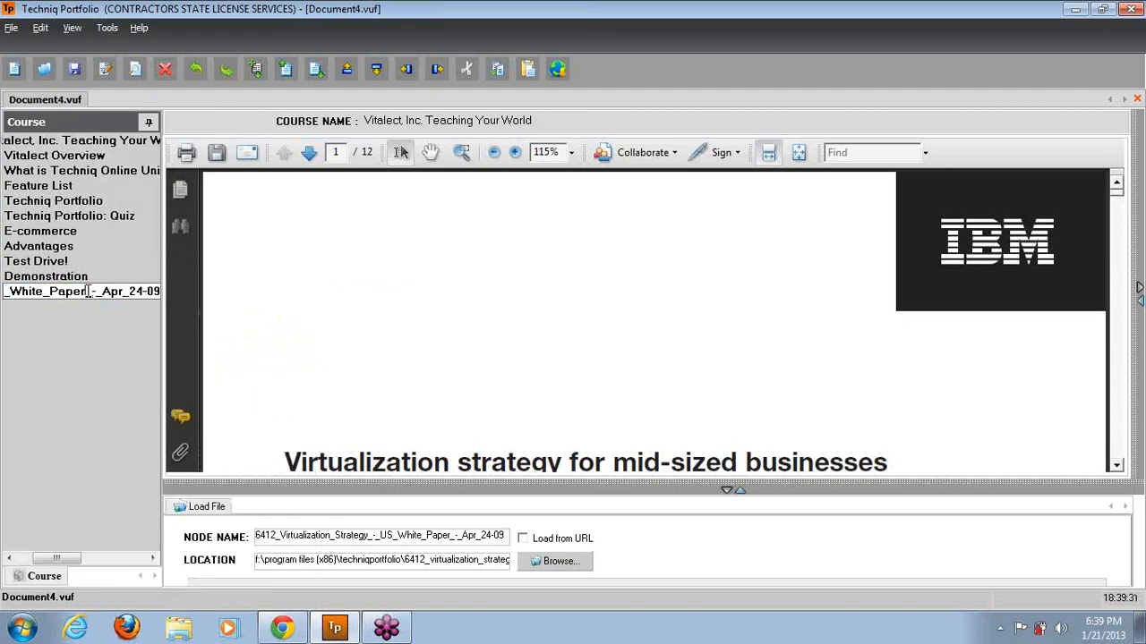
pyautogui.moveTo(89, 293); pyautogui.dragTo(156, 298)
pyautogui.press('BackSpace')
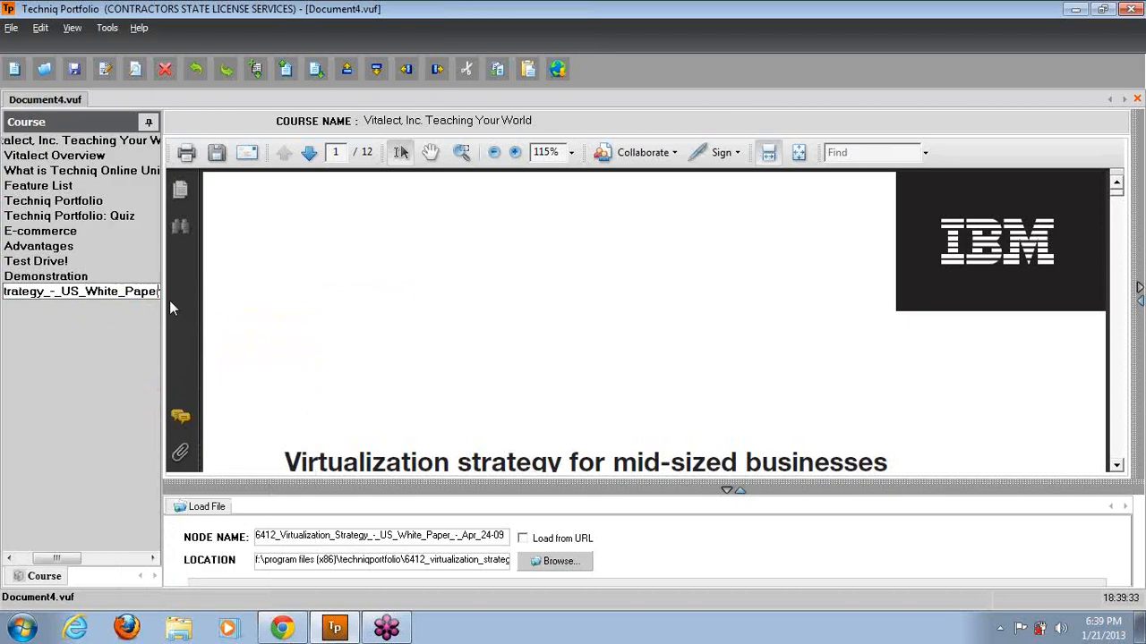
pyautogui.moveTo(50, 292); pyautogui.dragTo(182, 290)
pyautogui.press('BackSpace')
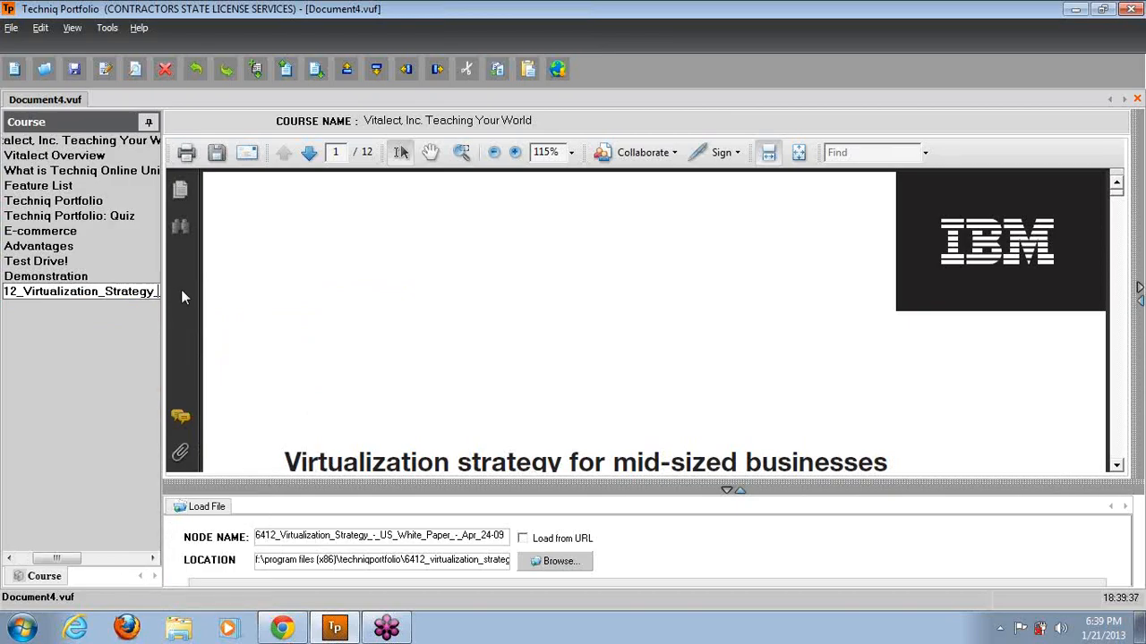
pyautogui.press('BackSpace')
pyautogui.moveTo(33, 290); pyautogui.dragTo(4, 291)
pyautogui.press('BackSpace')
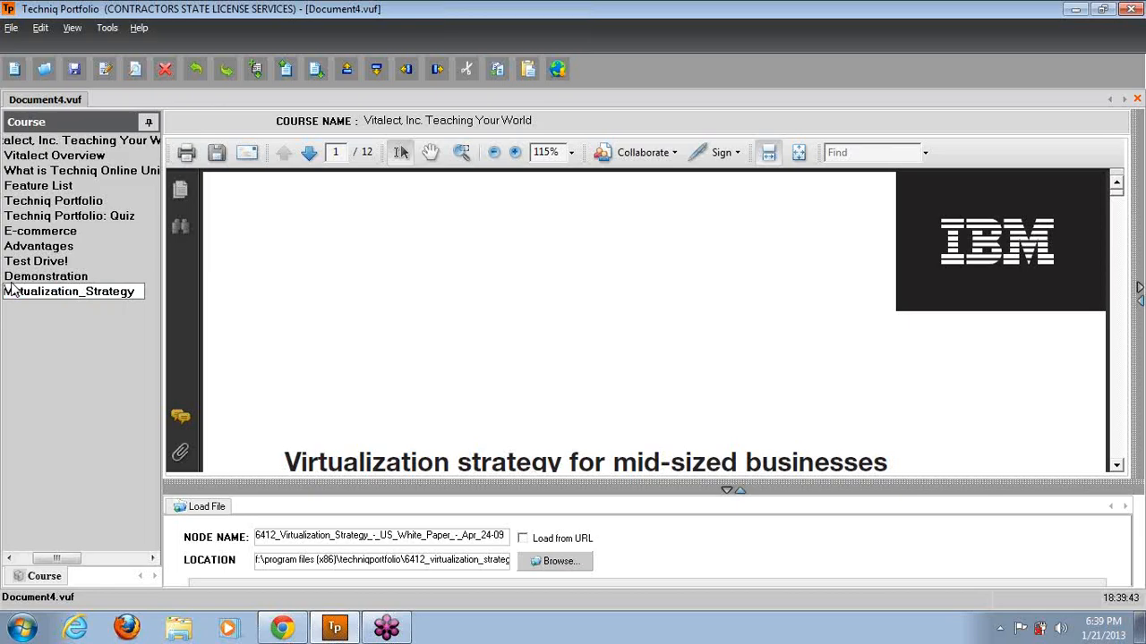
pyautogui.press('Return')
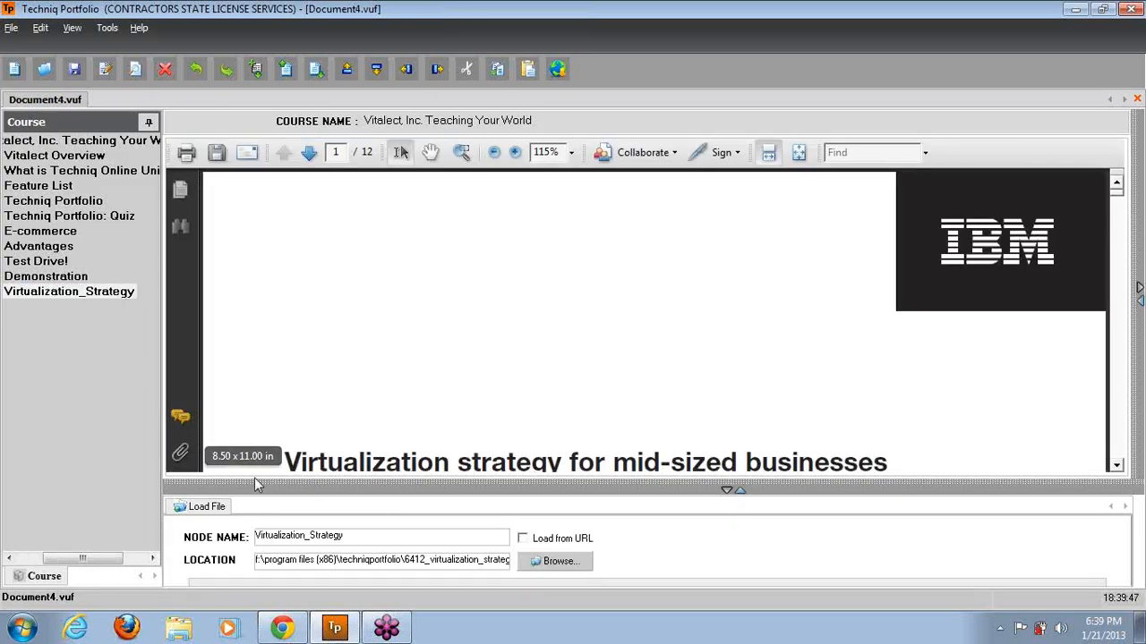
# Add a new subject page after Virtualization_Strategy and set it to load from a URL with server type YouTube.
pyautogui.moveTo(257, 483); pyautogui.dragTo(269, 400)
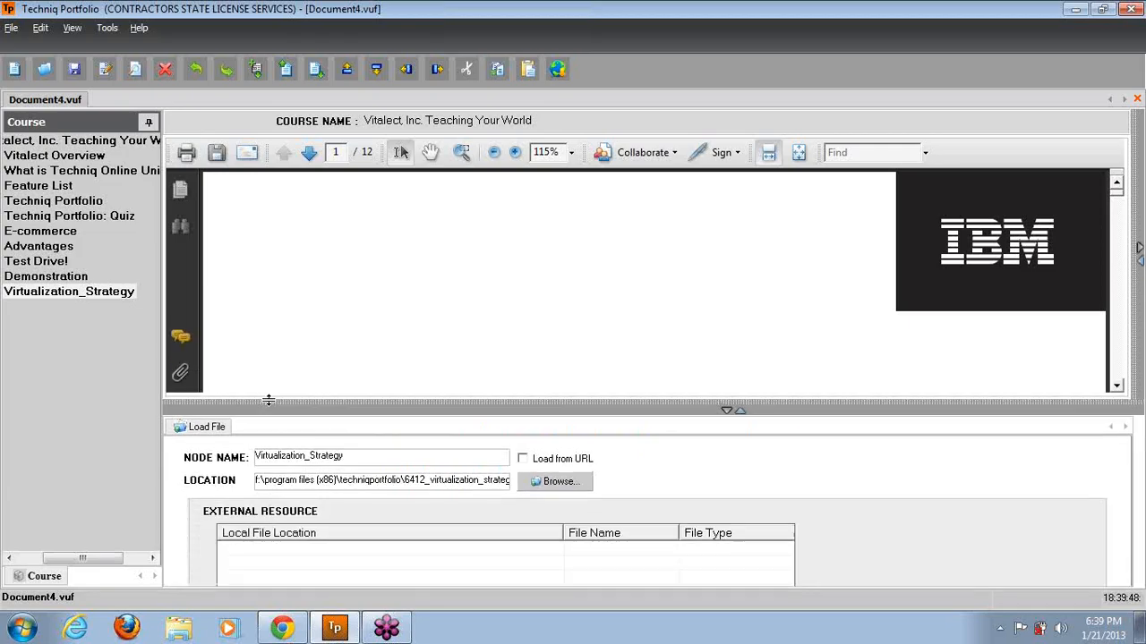
pyautogui.click(323, 77)
pyautogui.moveTo(389, 400); pyautogui.dragTo(389, 367)
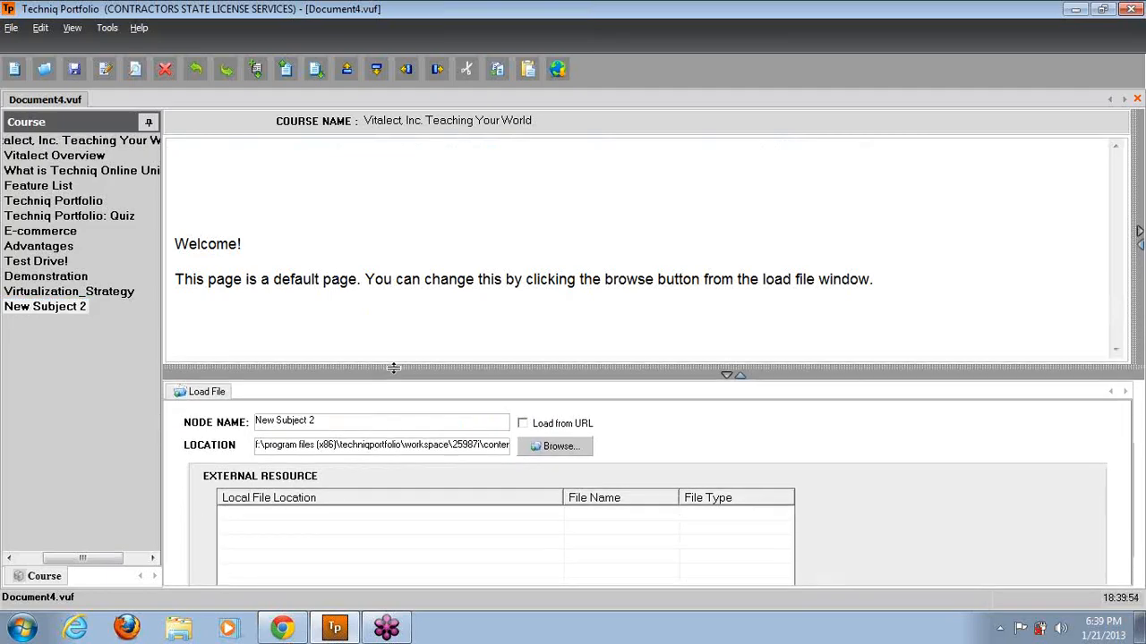
pyautogui.click(523, 425)
pyautogui.click(526, 446)
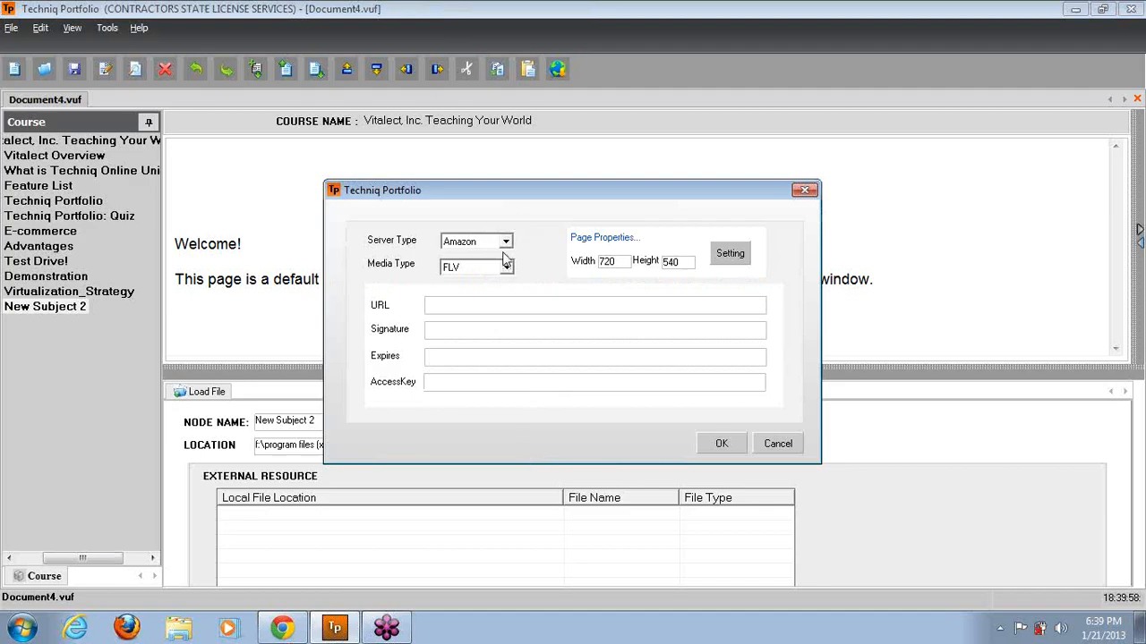
pyautogui.click(505, 242)
pyautogui.click(498, 300)
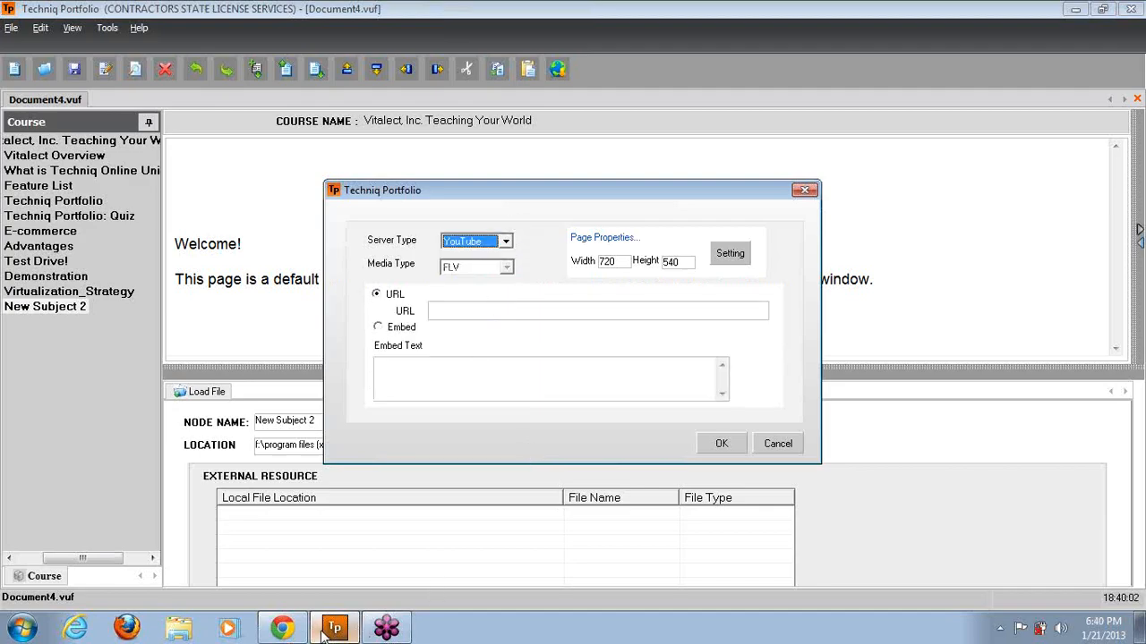
# Switch to Chrome and replay the start of the YouTube video "US President Obama sworn in for second term".
pyautogui.click(284, 630)
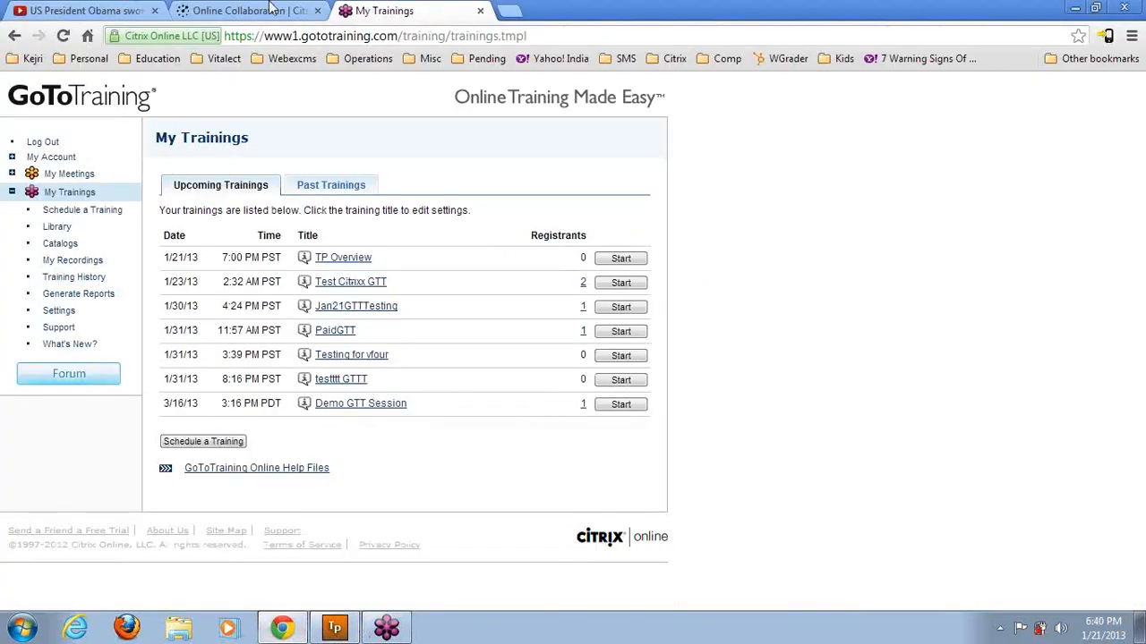
pyautogui.click(132, 10)
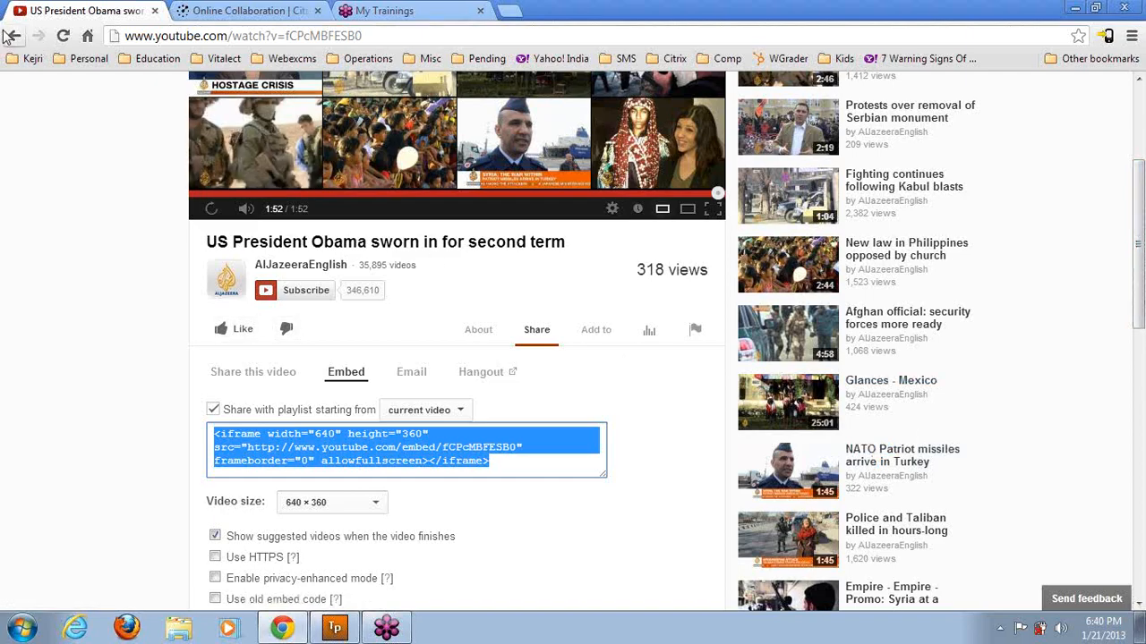
pyautogui.click(211, 209)
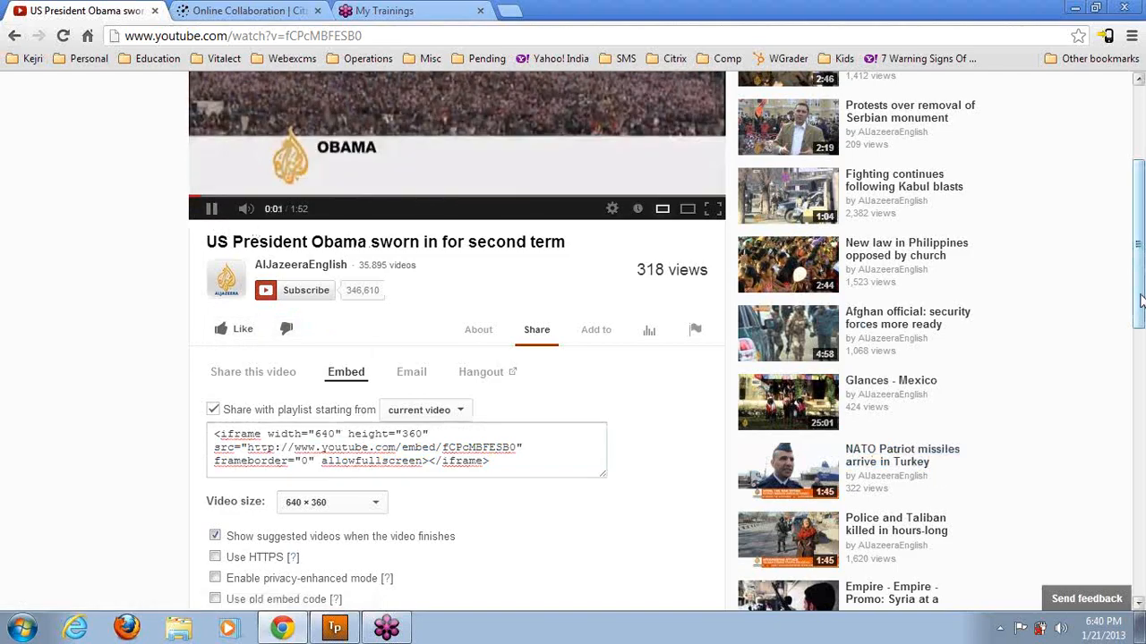
pyautogui.click(1137, 143)
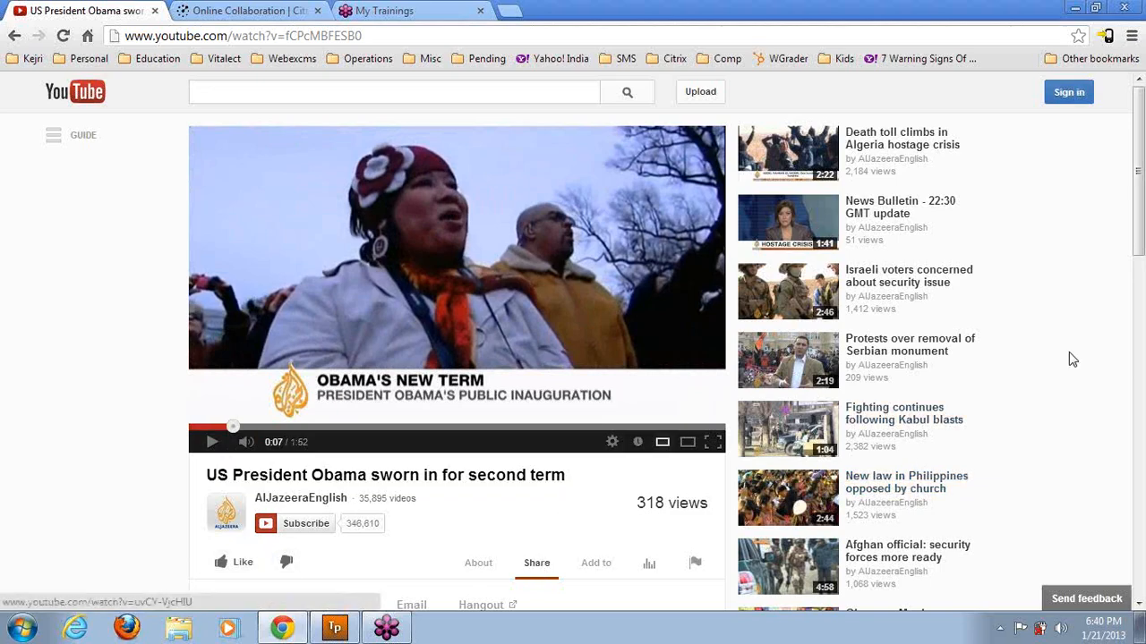
# Copy the 640 × 360 iframe embed code of the Obama video from its sharing options.
pyautogui.moveTo(1140, 263); pyautogui.dragTo(1143, 345)
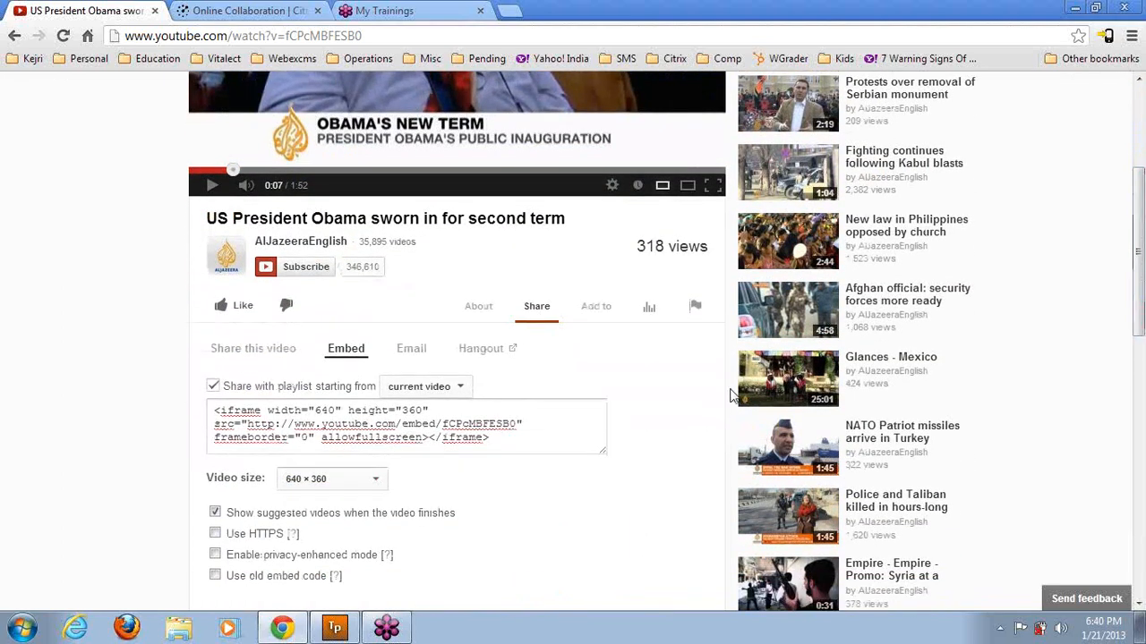
pyautogui.click(484, 439)
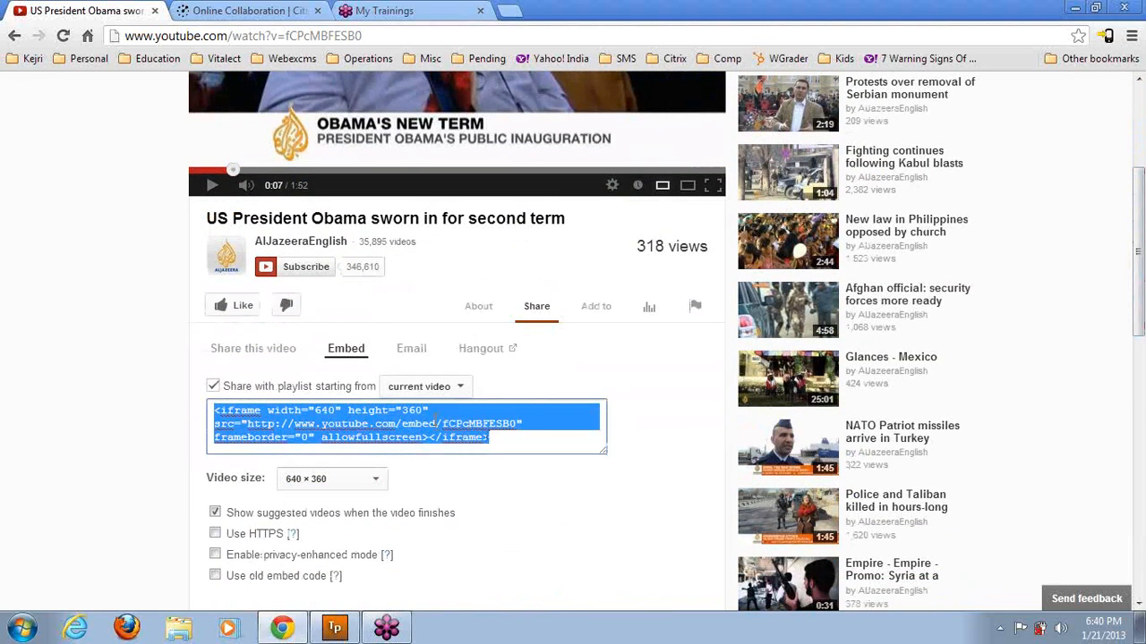
pyautogui.rightClick(433, 433)
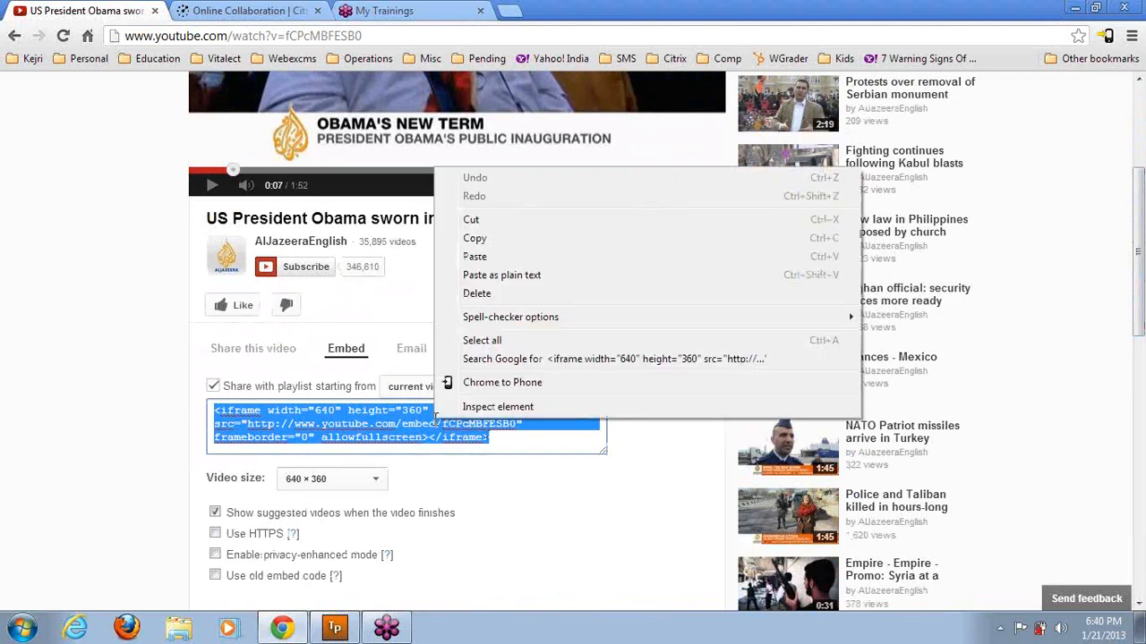
pyautogui.click(475, 238)
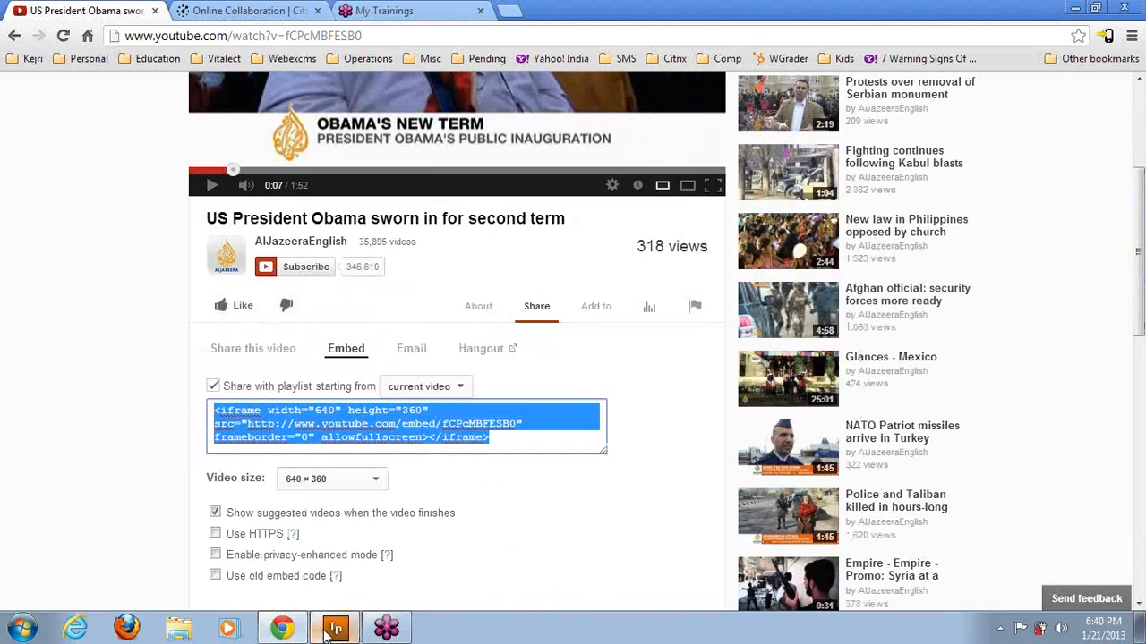
# Switch back to Techniq Portfolio and load the video into the new page using the copied YouTube embed code.
pyautogui.click(334, 627)
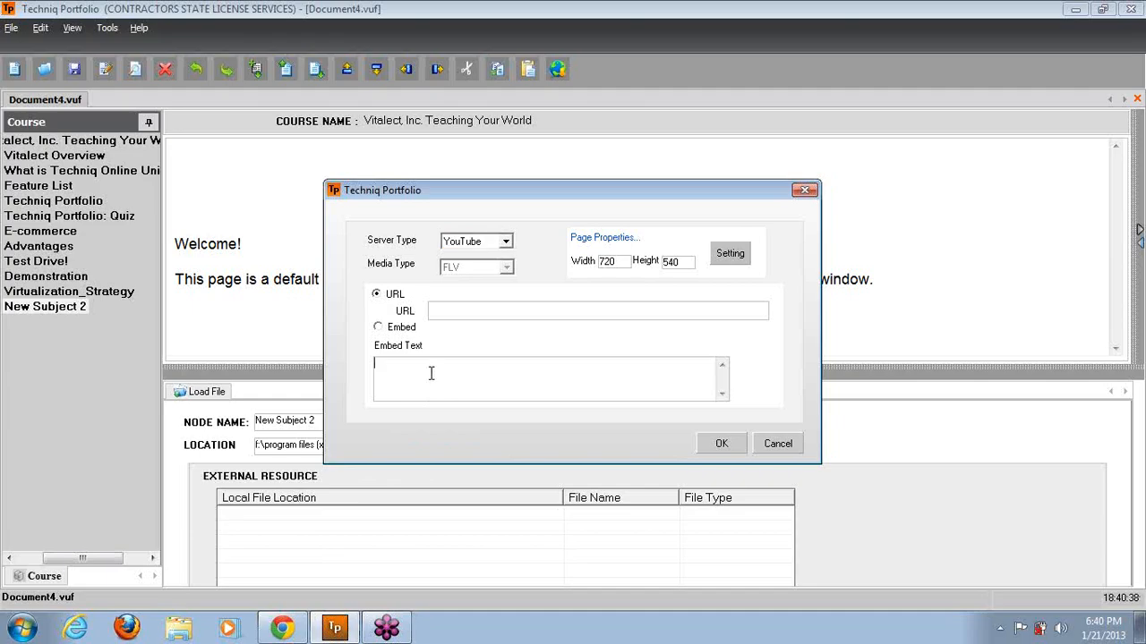
pyautogui.click(377, 327)
pyautogui.hotkey('ctrl', 'v')
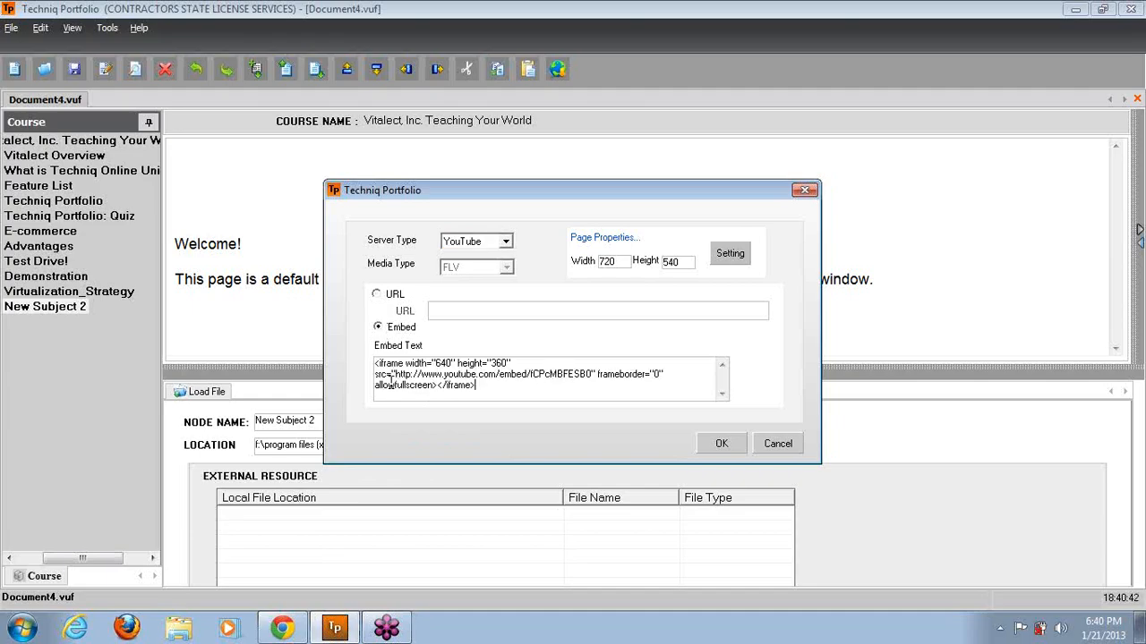
pyautogui.click(720, 444)
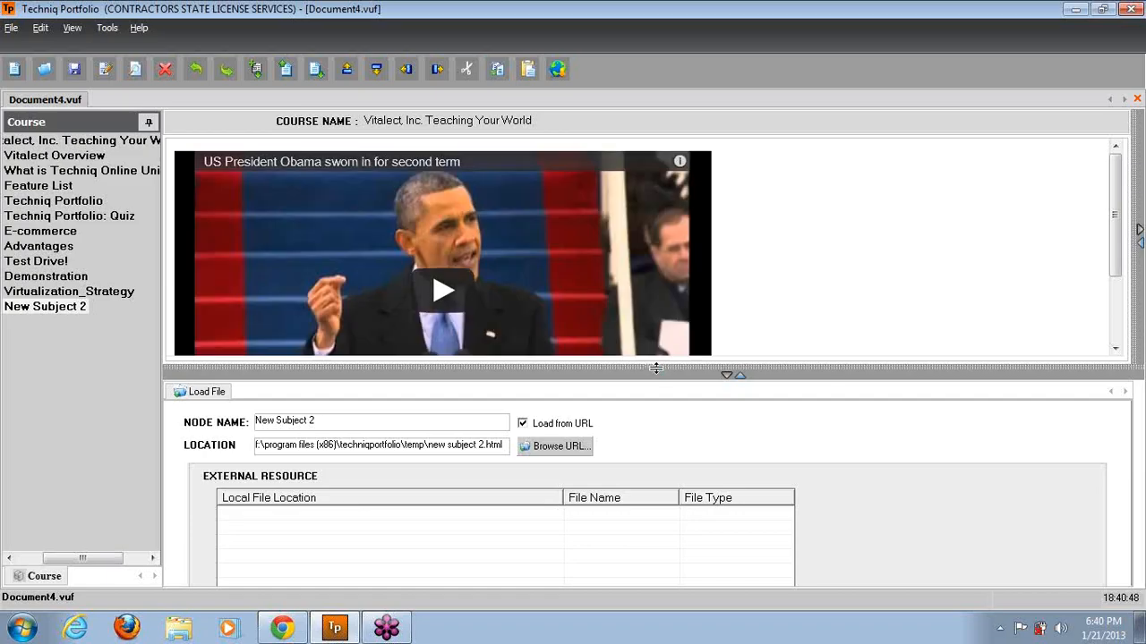
# Rename the New Subject 2 video page in the course outline to Obama Speech.
pyautogui.rightClick(62, 307)
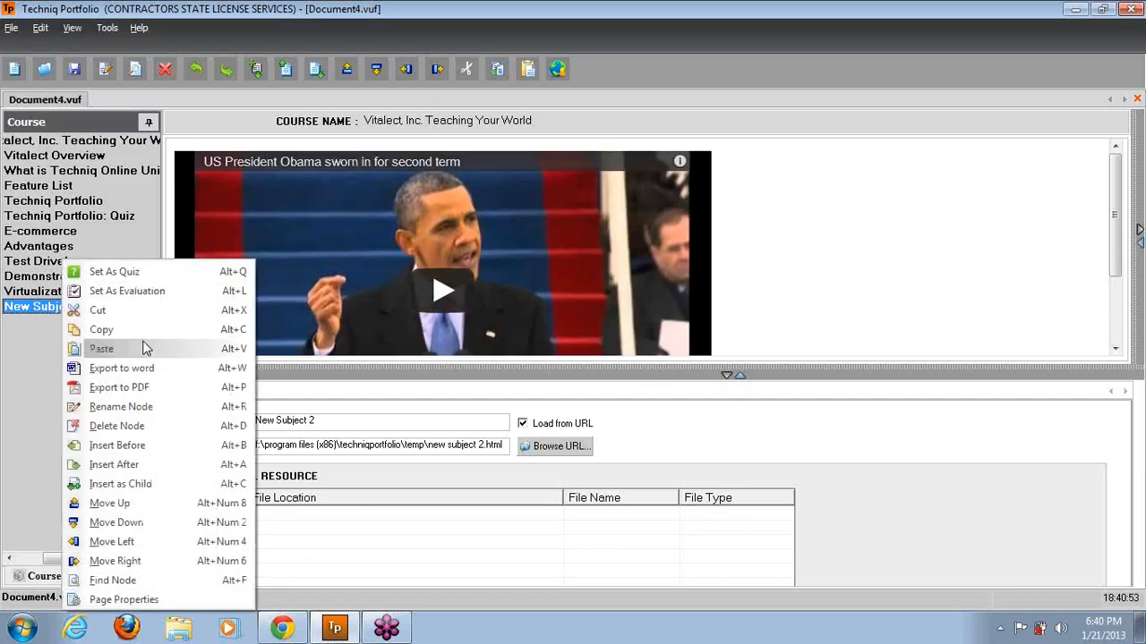
pyautogui.click(139, 409)
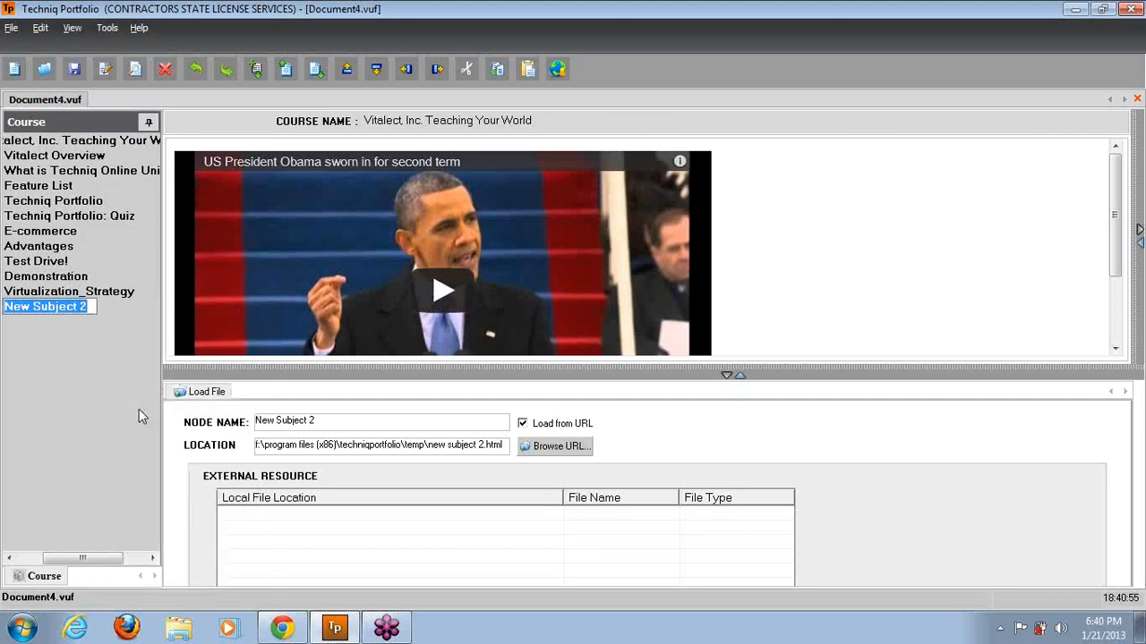
pyautogui.write('Oba')
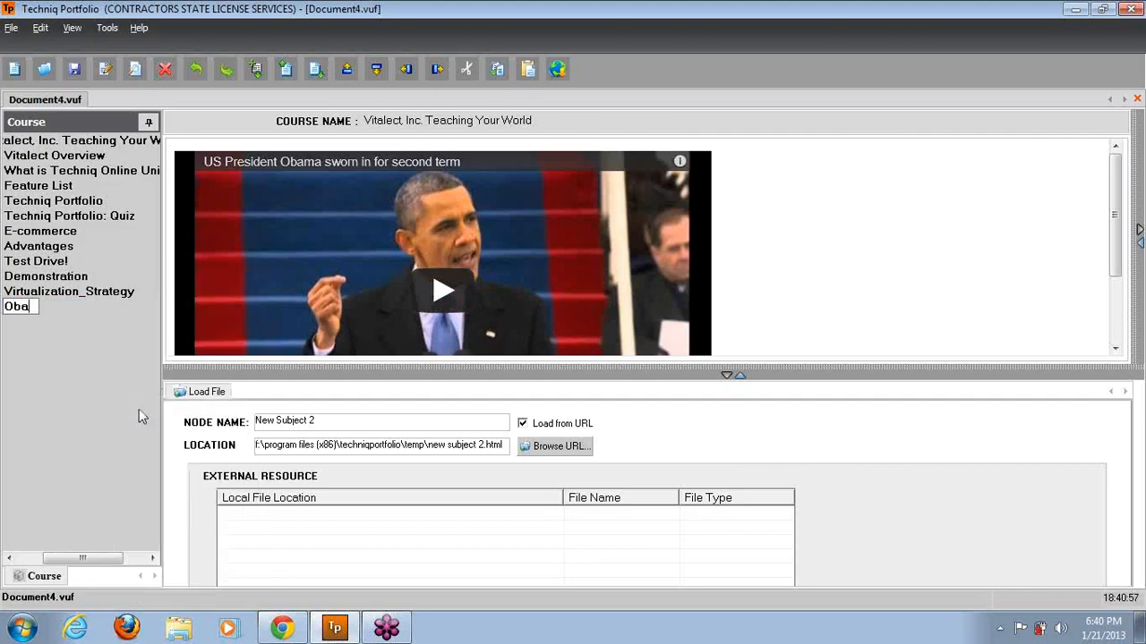
pyautogui.write('ma Speech')
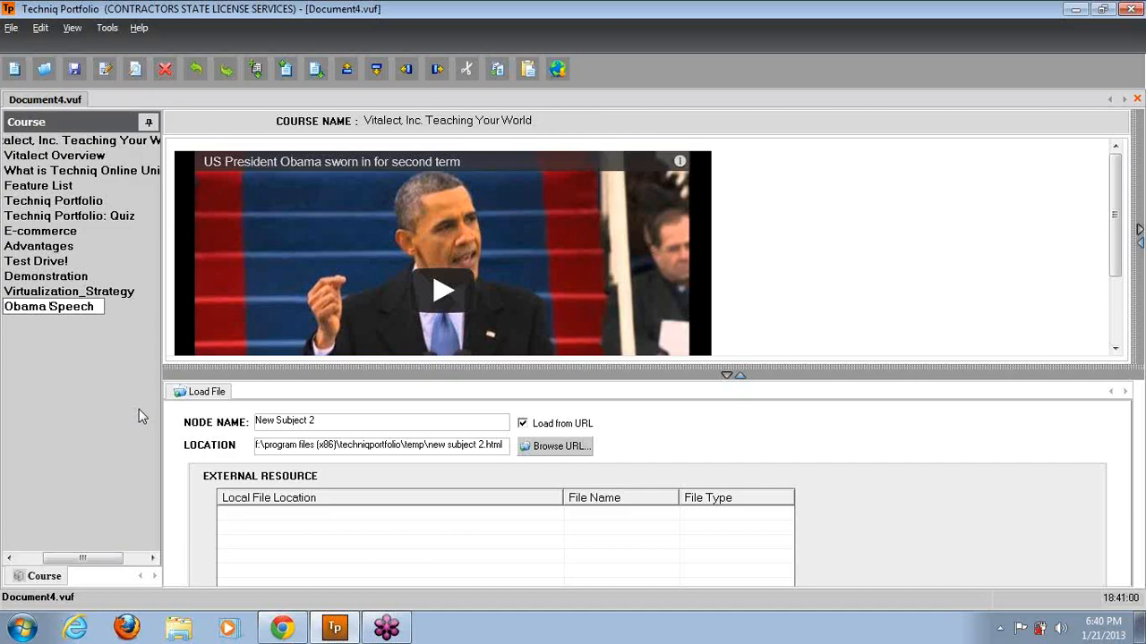
pyautogui.press('Return')
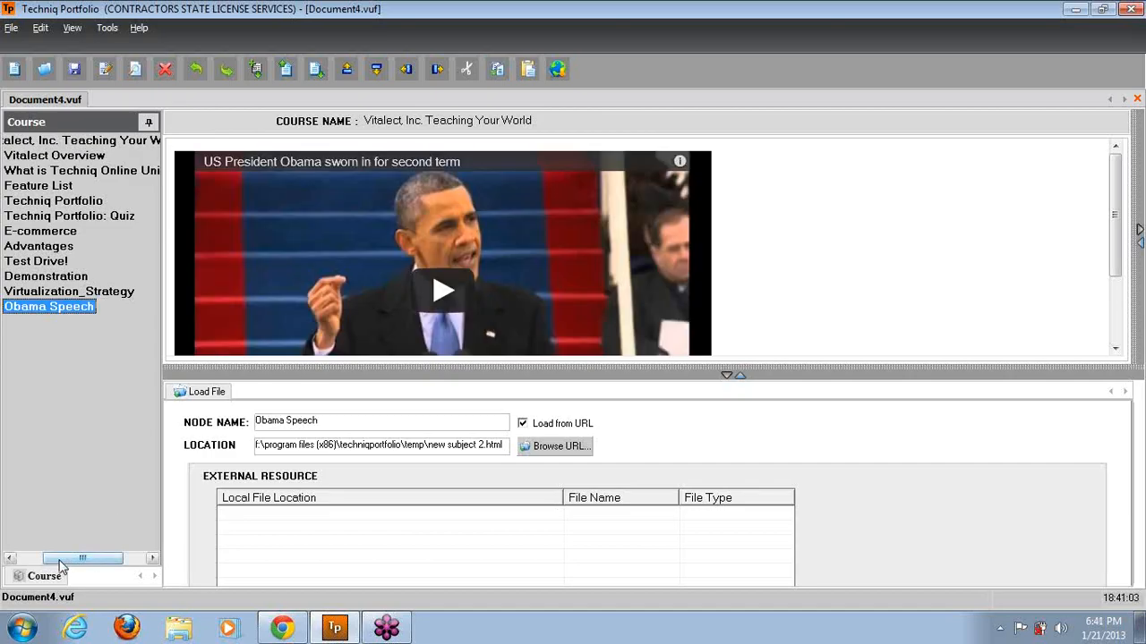
pyautogui.moveTo(61, 565); pyautogui.dragTo(37, 571)
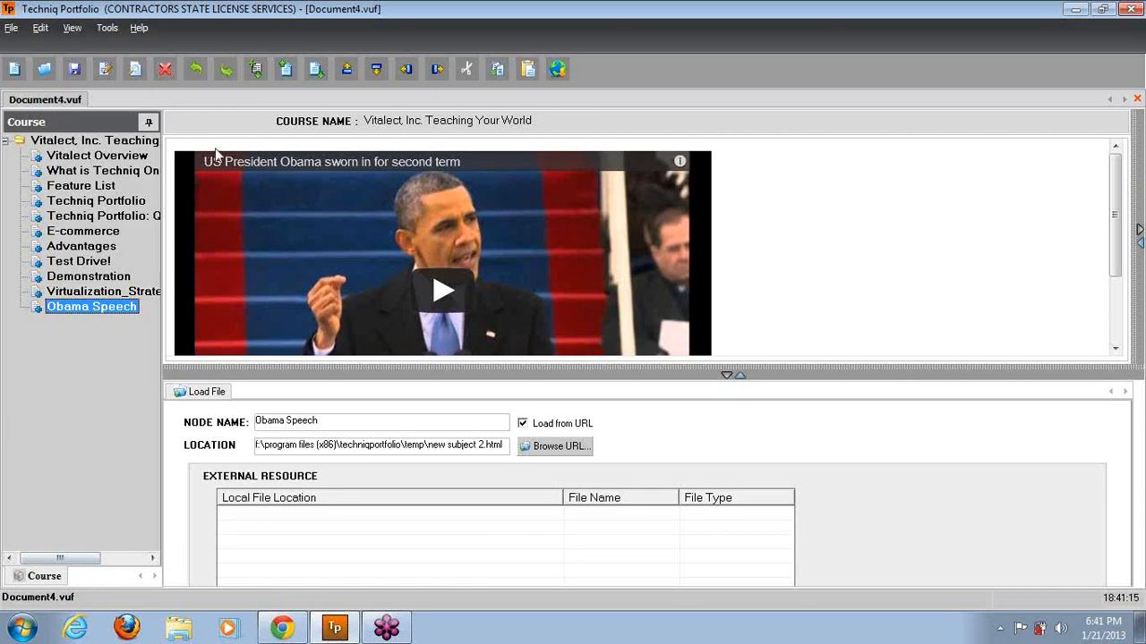
pyautogui.click(315, 68)
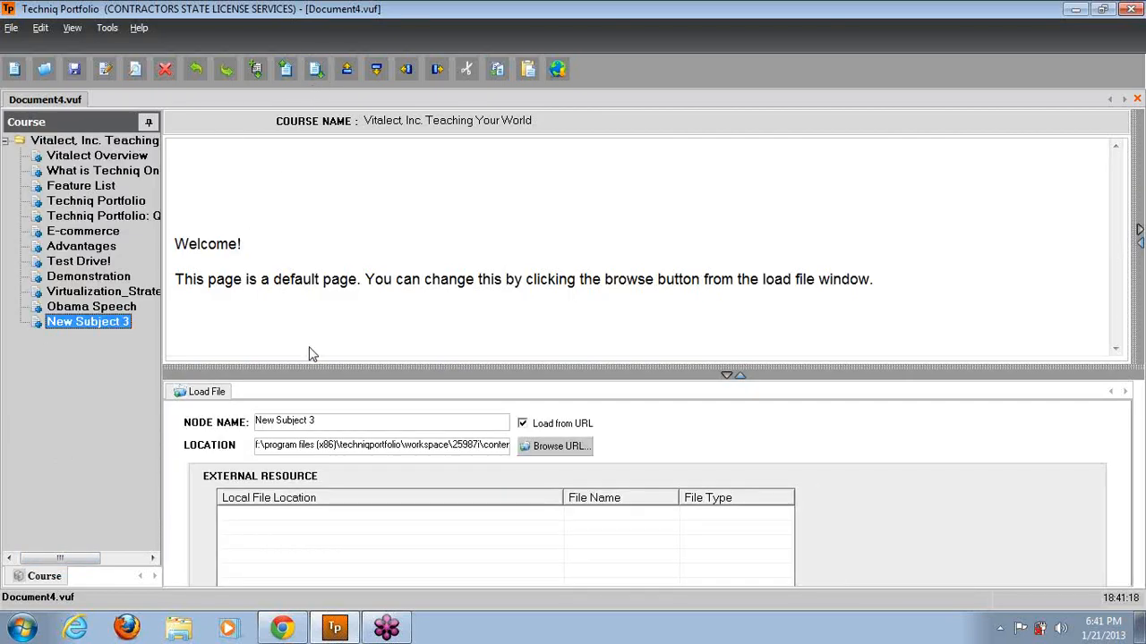
pyautogui.click(521, 444)
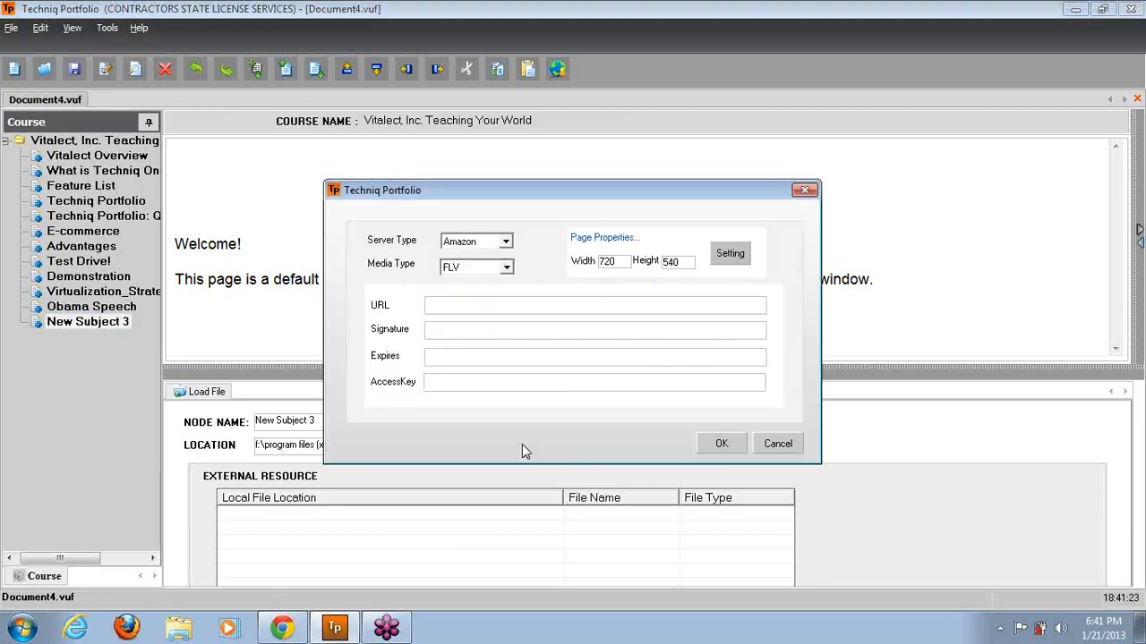
pyautogui.click(506, 241)
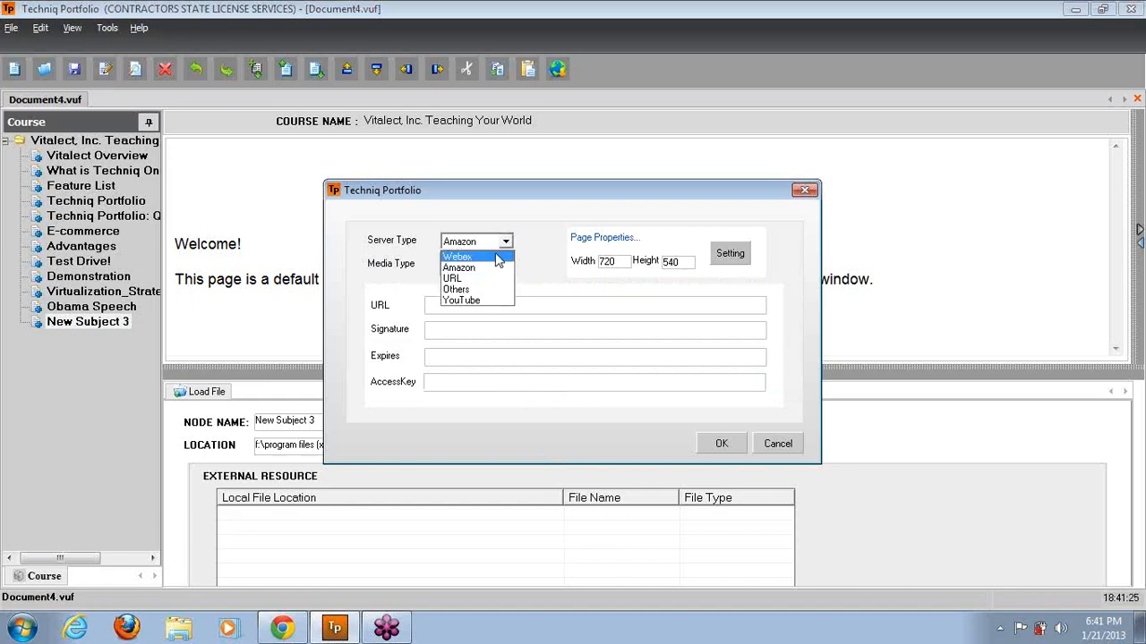
pyautogui.click(483, 278)
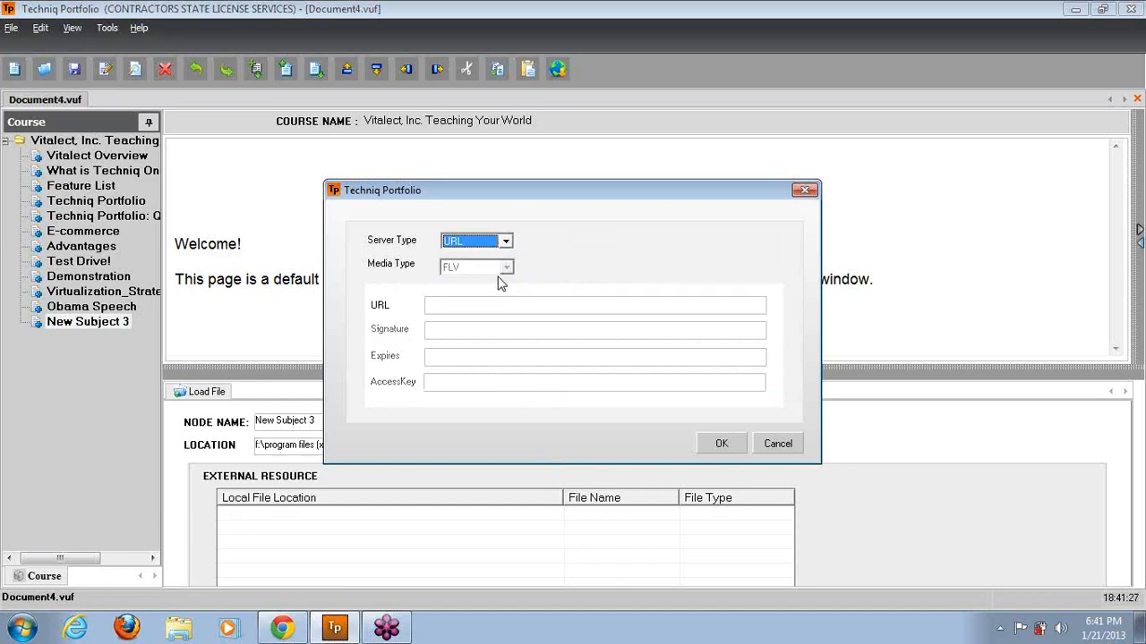
pyautogui.click(483, 306)
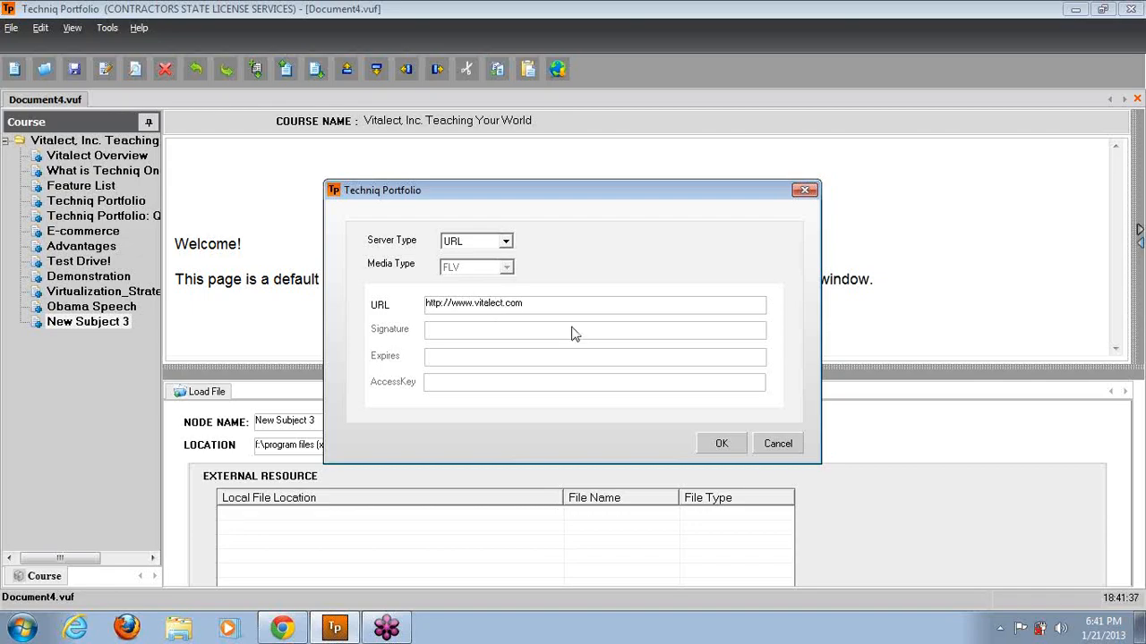
pyautogui.click(713, 443)
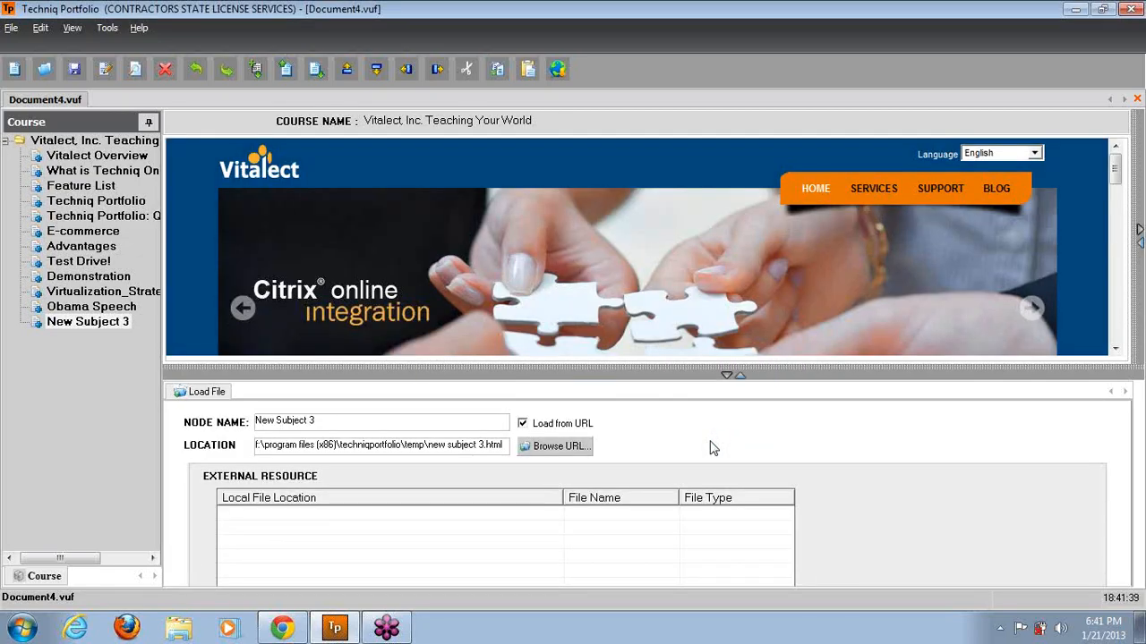
# Preview the course, view the Virtualization_Strategy, Obama Speech and New Subject 3 pages, and close the preview.
pyautogui.click(564, 68)
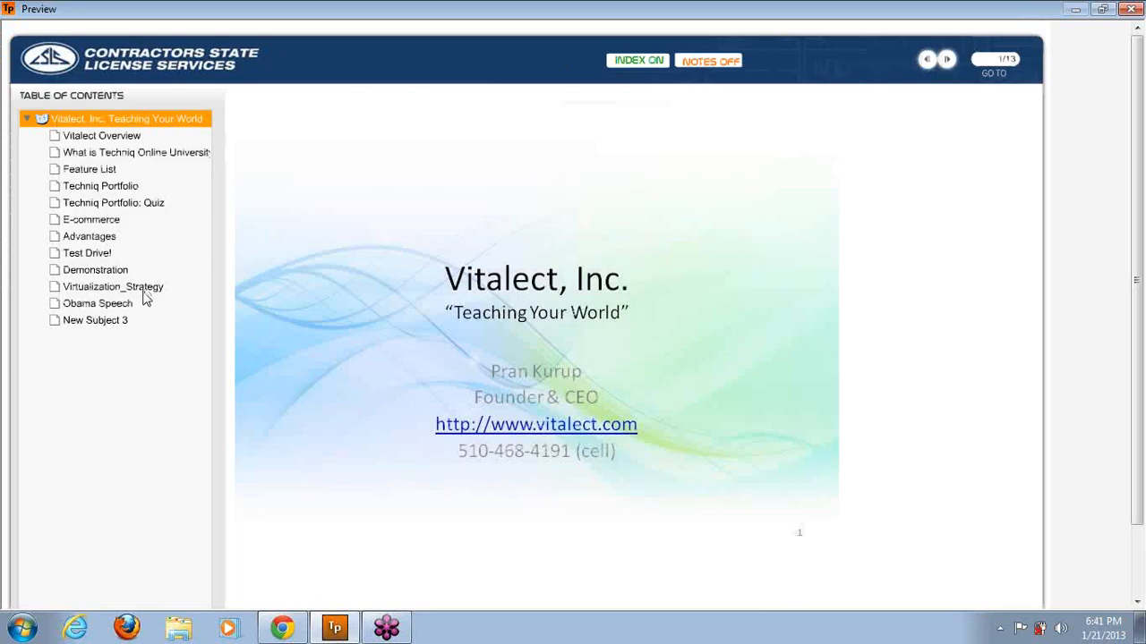
pyautogui.click(144, 290)
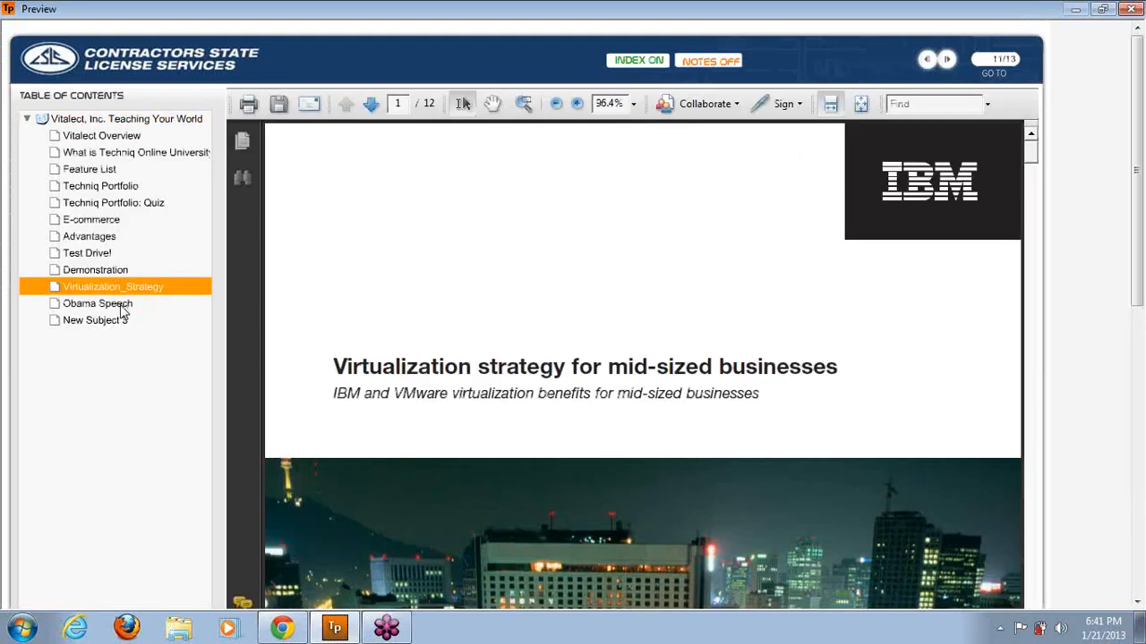
pyautogui.click(120, 304)
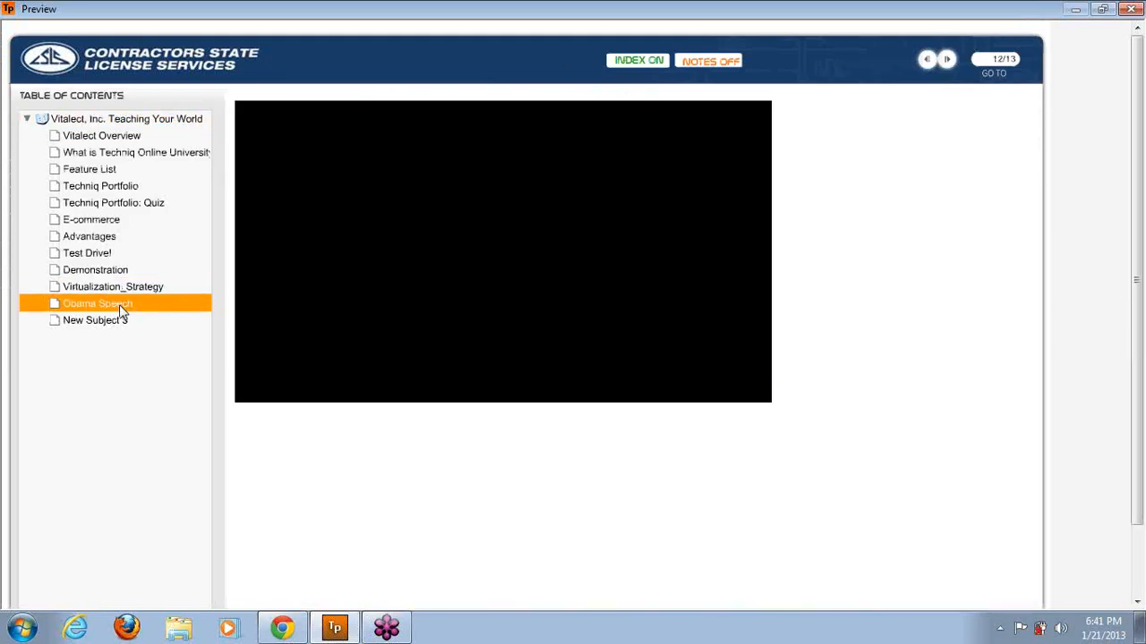
pyautogui.click(114, 328)
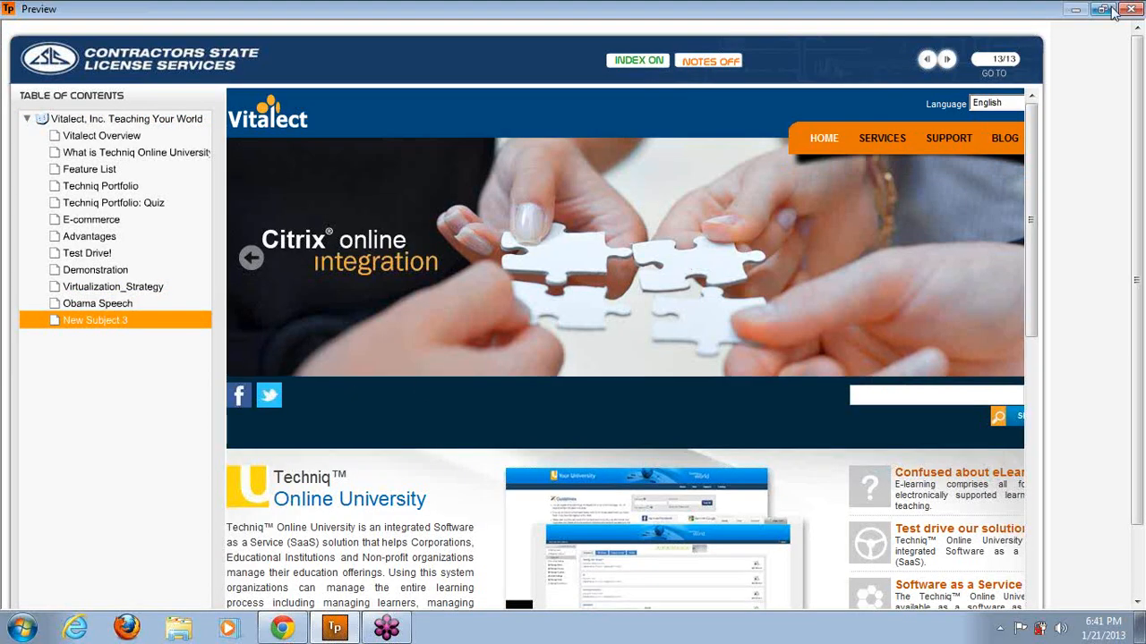
pyautogui.click(1103, 9)
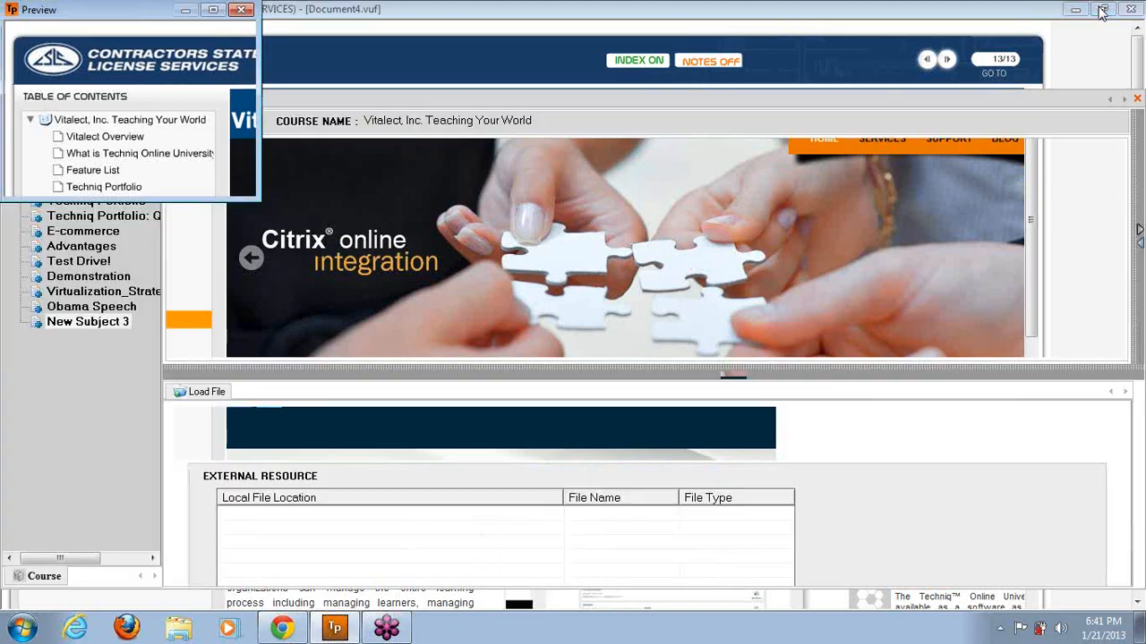
pyautogui.click(240, 10)
# Rename the New Subject 3 web page in the course outline to Vitalect Home.
pyautogui.rightClick(88, 324)
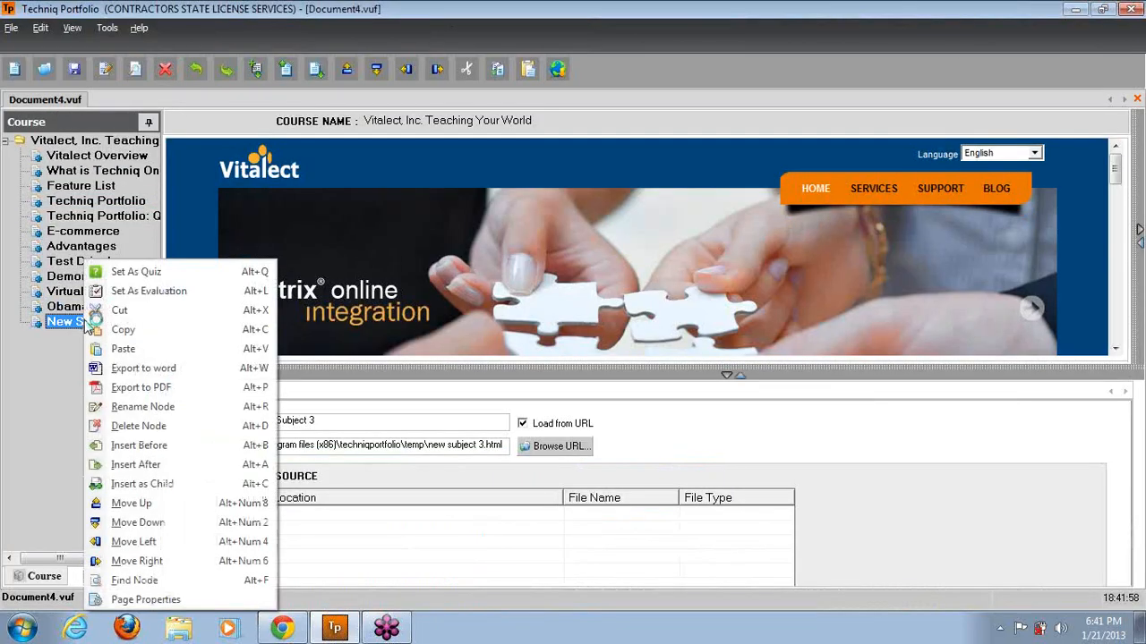
pyautogui.click(99, 405)
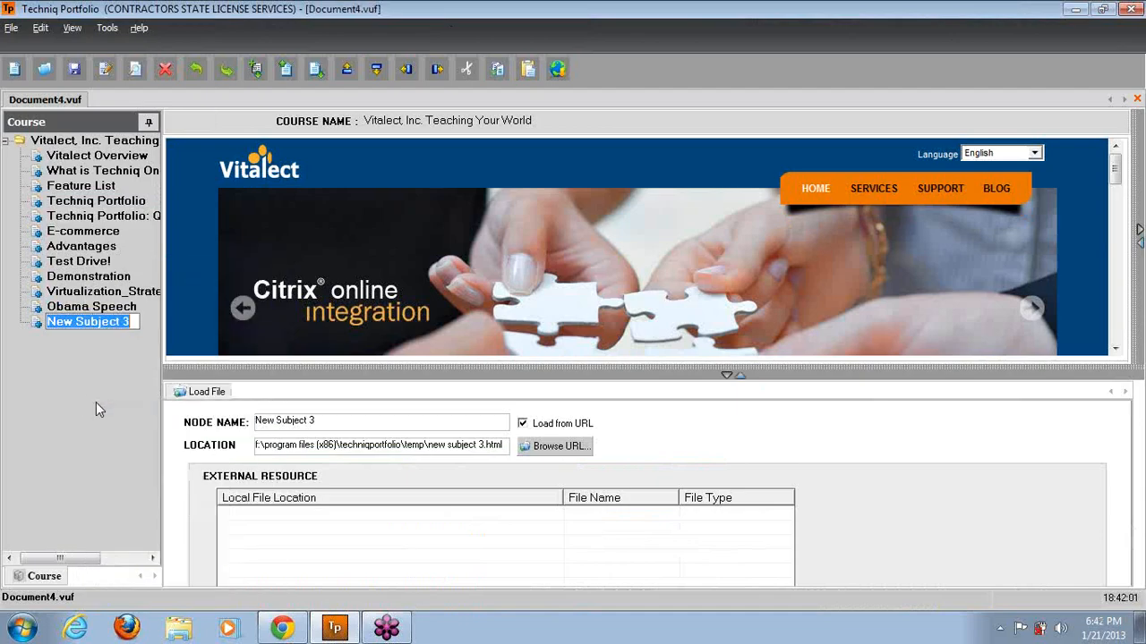
pyautogui.write('Vitale')
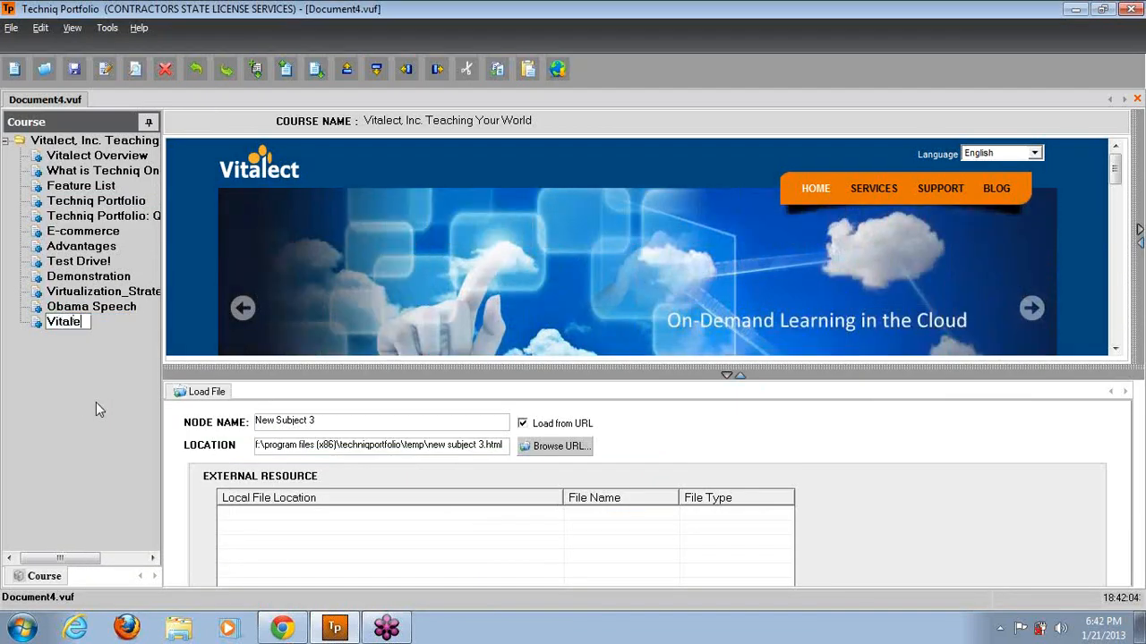
pyautogui.write('ct Home')
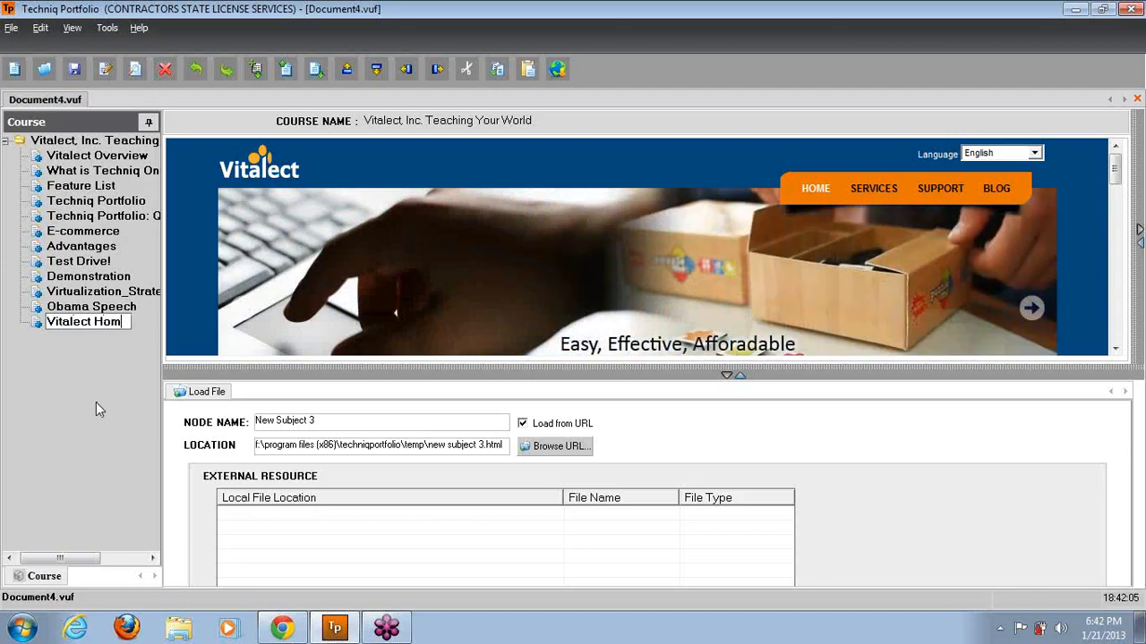
pyautogui.press('Return')
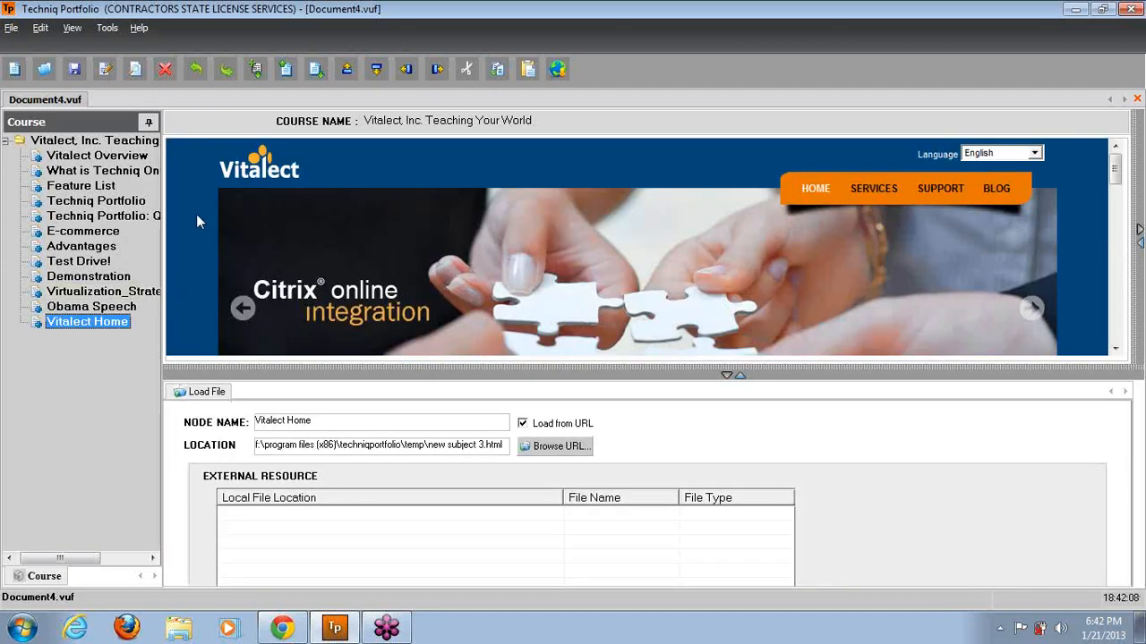
# Add a new subject page after Vitalect Home and set it as a quiz.
pyautogui.click(318, 69)
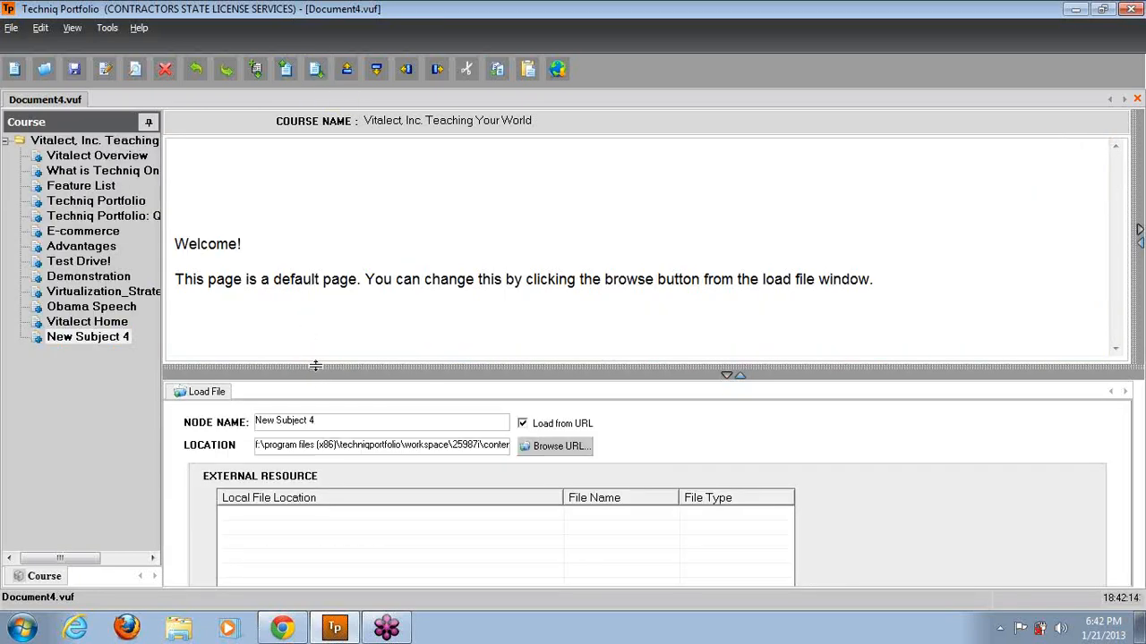
pyautogui.moveTo(315, 366); pyautogui.dragTo(319, 324)
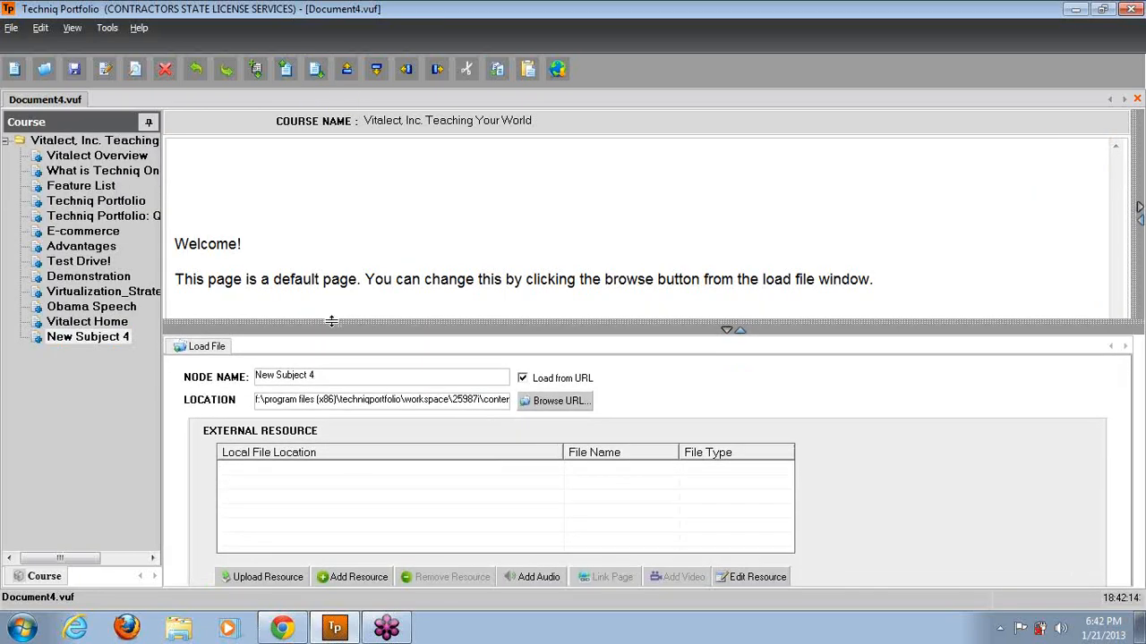
pyautogui.rightClick(117, 341)
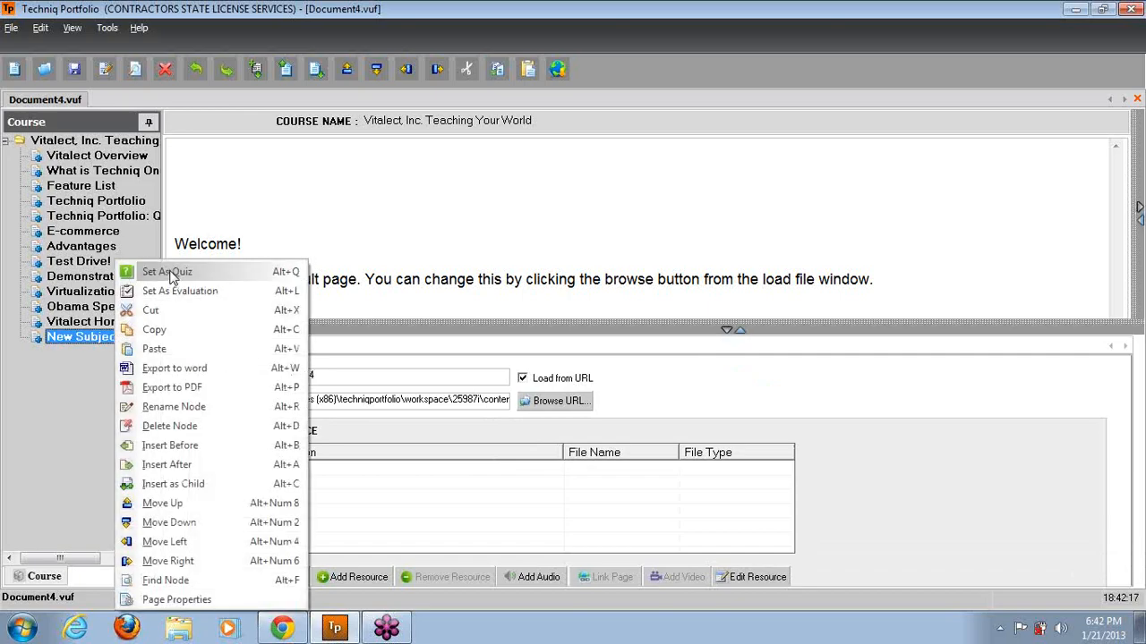
pyautogui.click(161, 273)
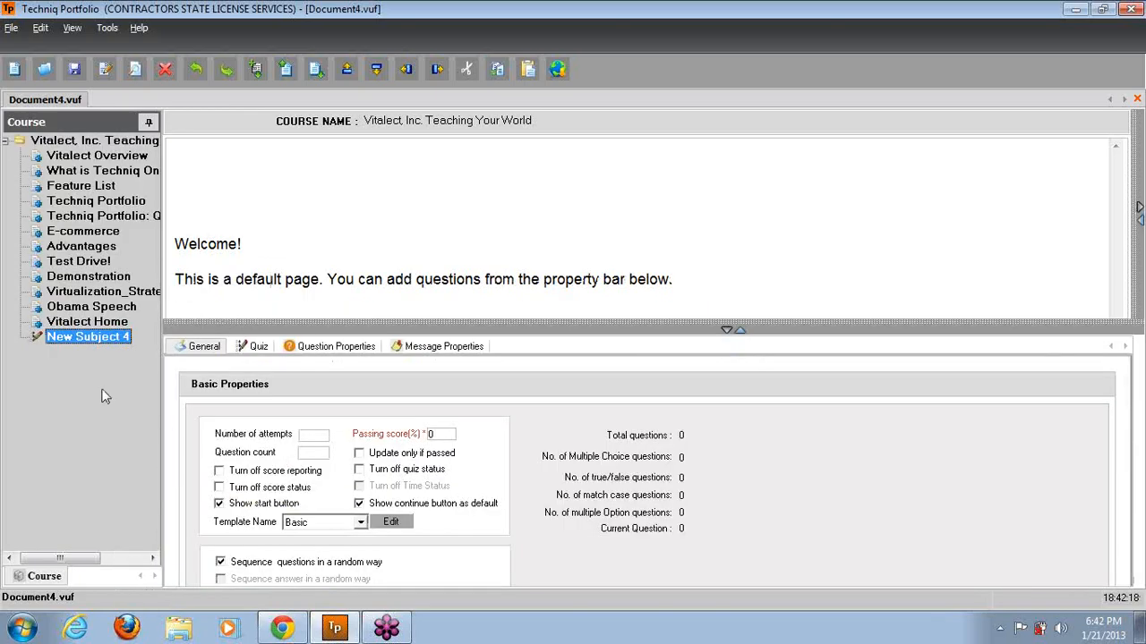
# Rename the new quiz page in the course outline to Quiz.
pyautogui.rightClick(88, 340)
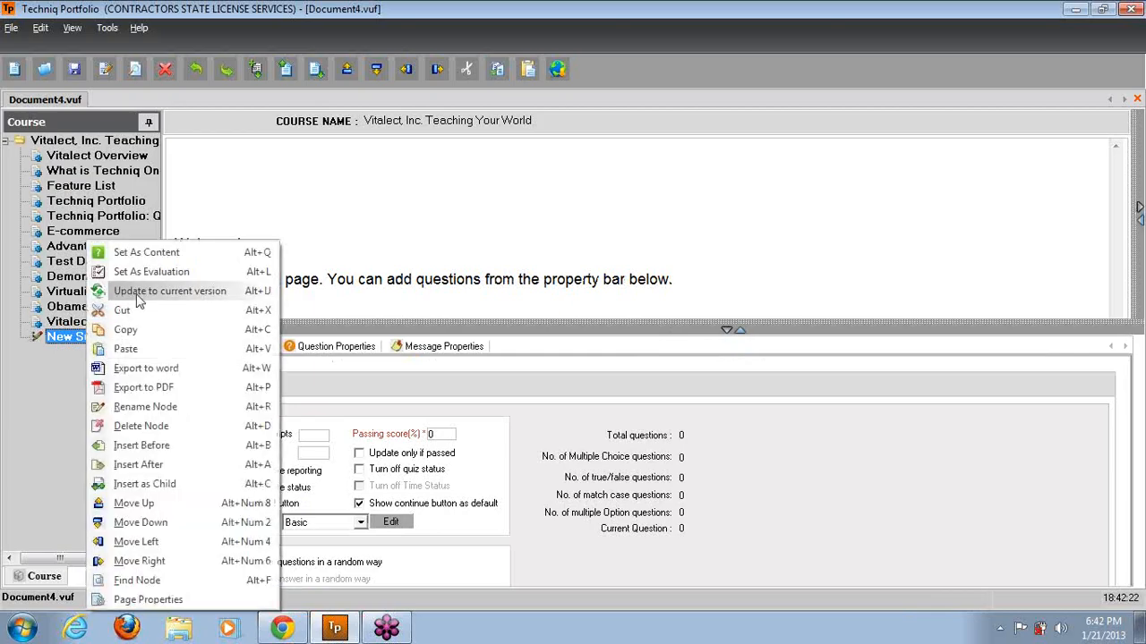
pyautogui.click(143, 406)
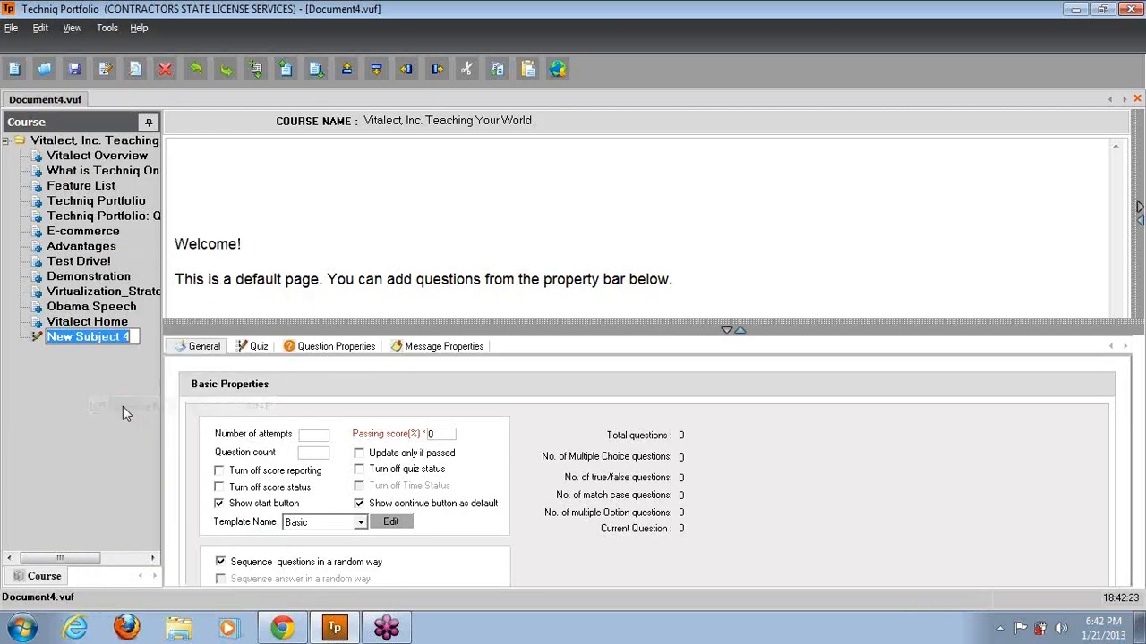
pyautogui.write('Quiz')
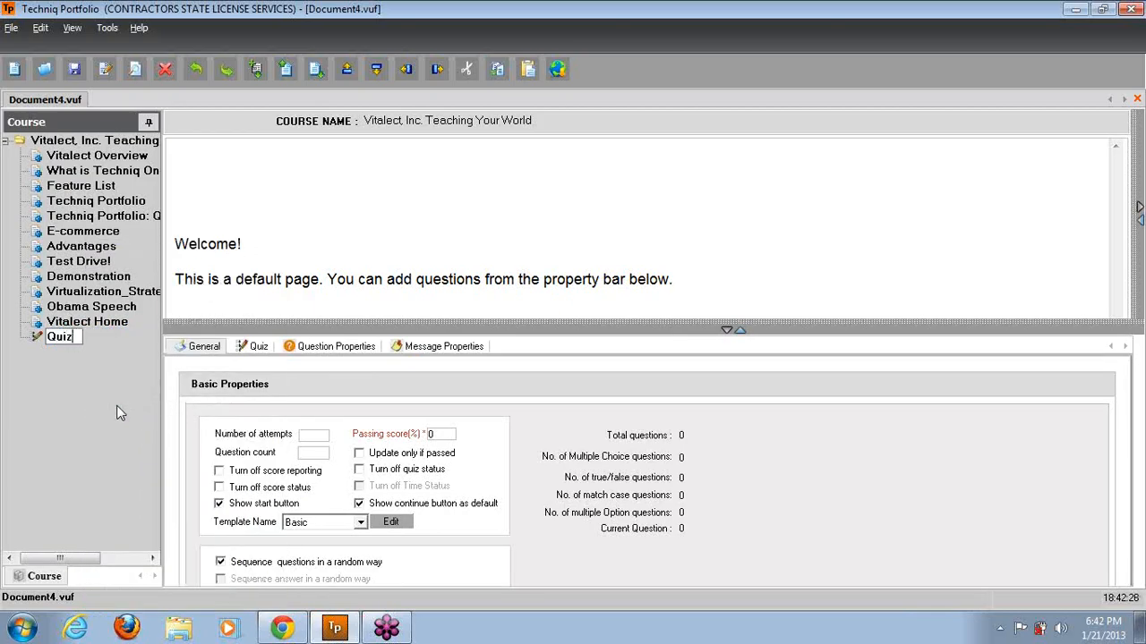
pyautogui.press('Return')
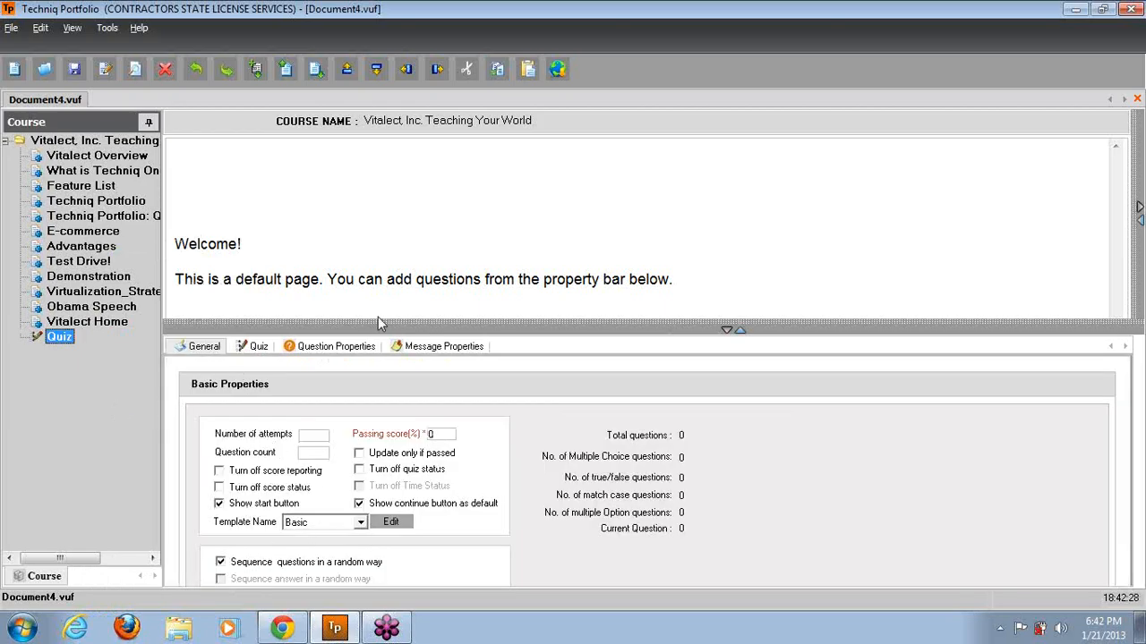
# Set the quiz's passing score to 50% and update its basic properties.
pyautogui.moveTo(384, 307); pyautogui.dragTo(384, 230)
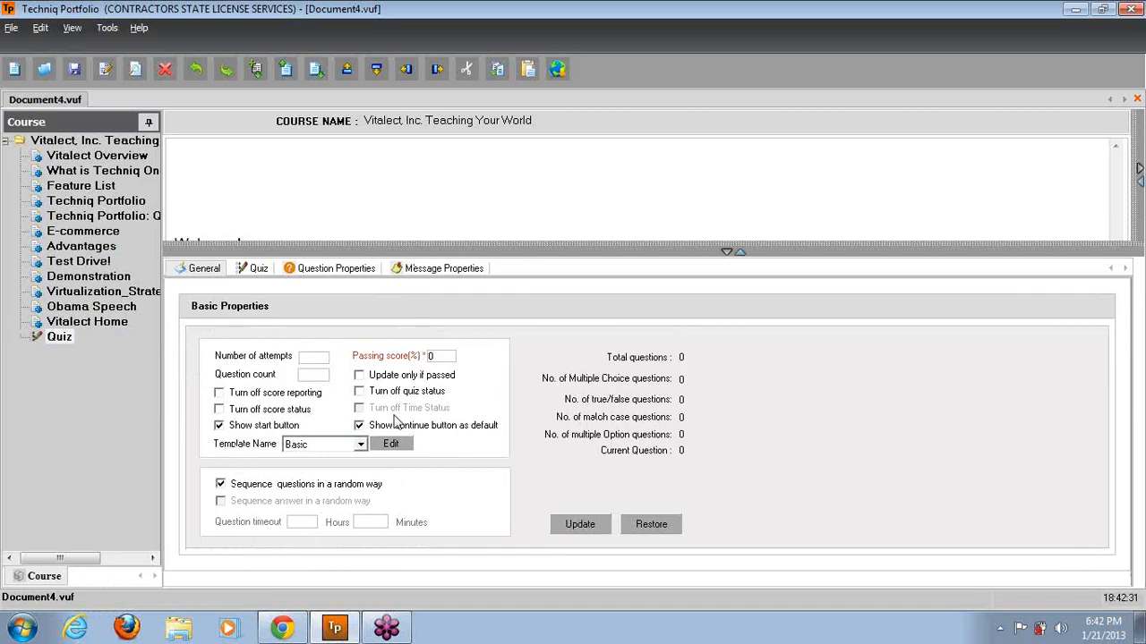
pyautogui.press('BackSpace')
pyautogui.write('5')
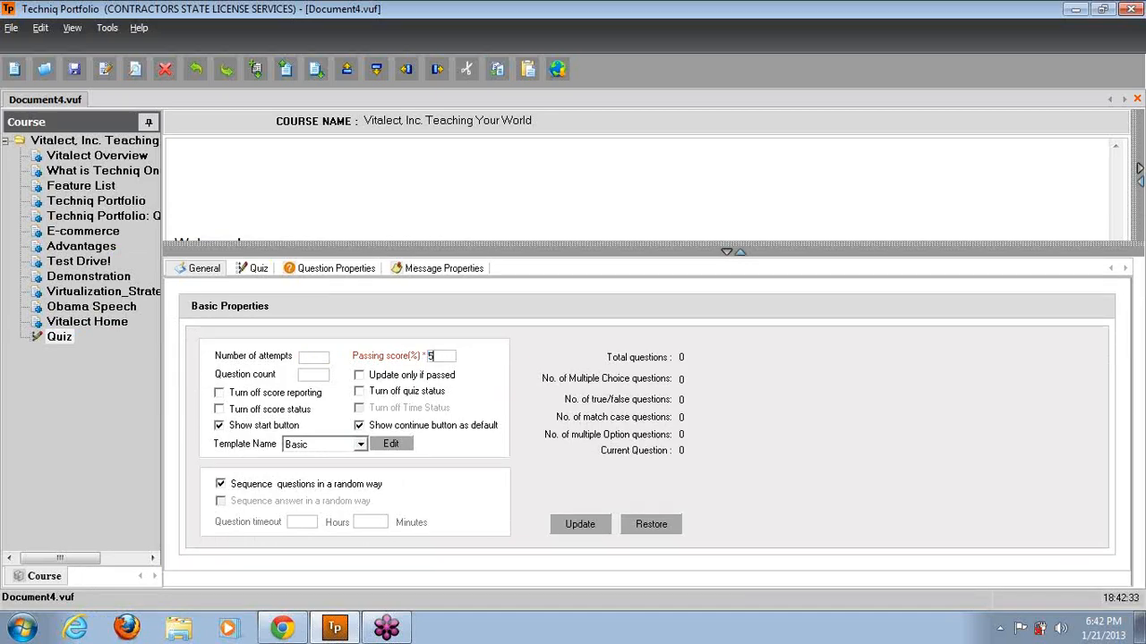
pyautogui.write('0')
pyautogui.click(573, 524)
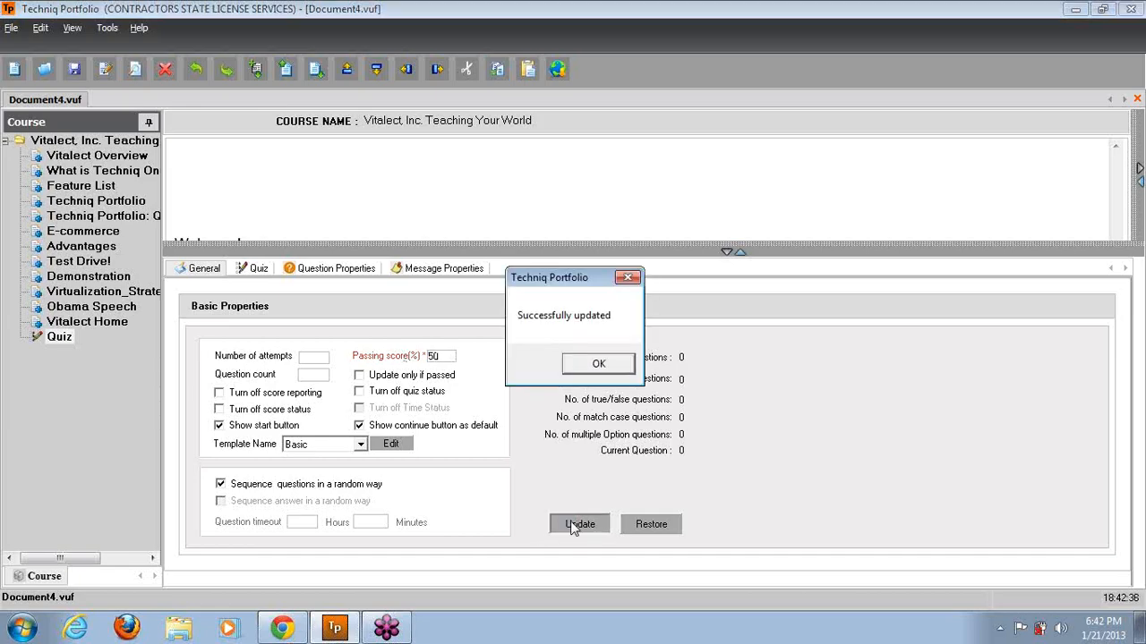
pyautogui.click(598, 367)
# Insert the multiple-choice question "My name is" with four first names as options, mark the first one correct, and save it.
pyautogui.click(254, 270)
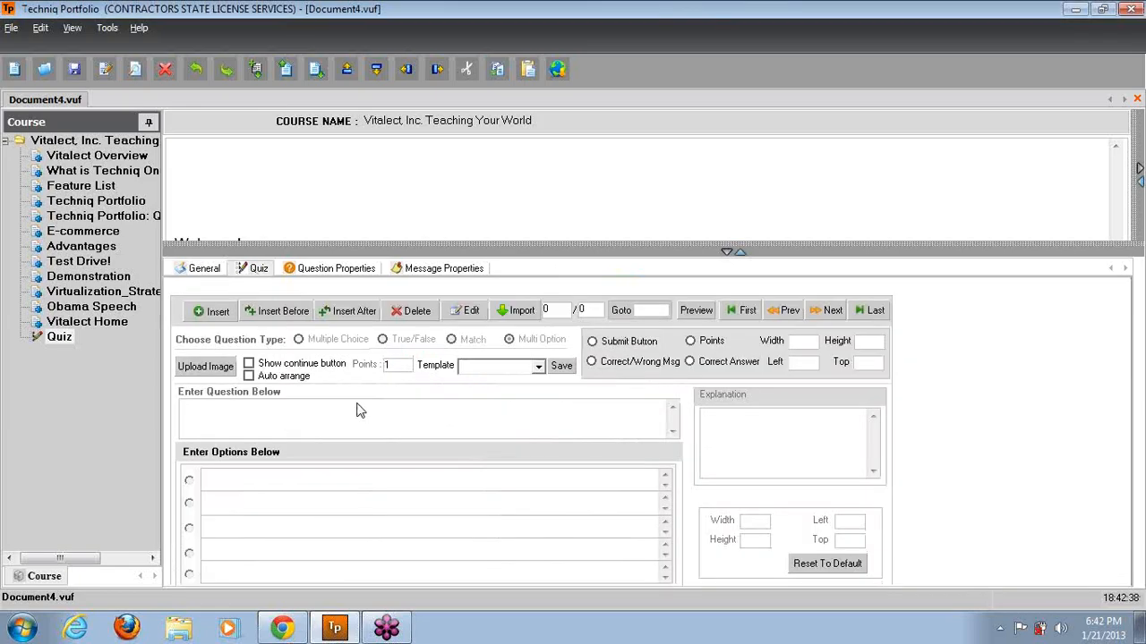
pyautogui.click(219, 313)
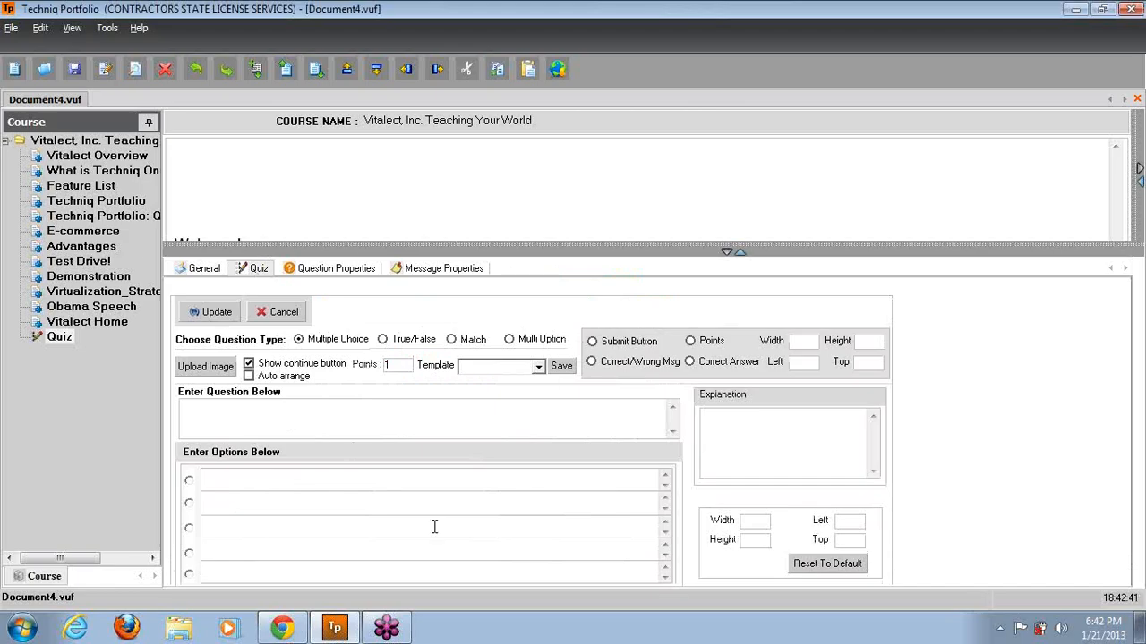
pyautogui.click(297, 424)
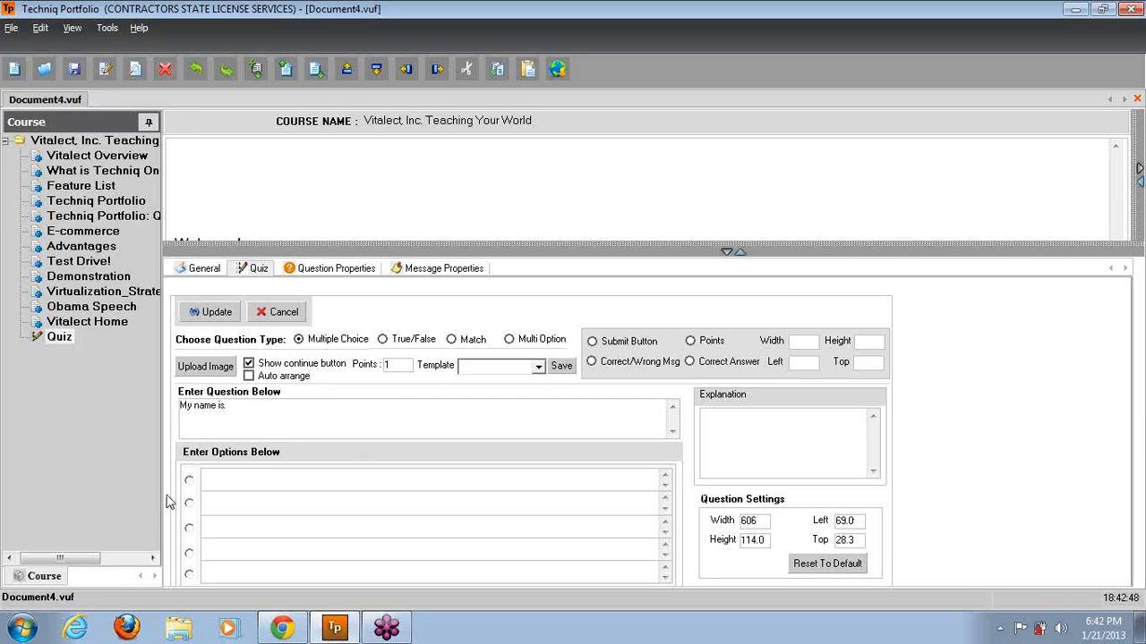
pyautogui.click(209, 481)
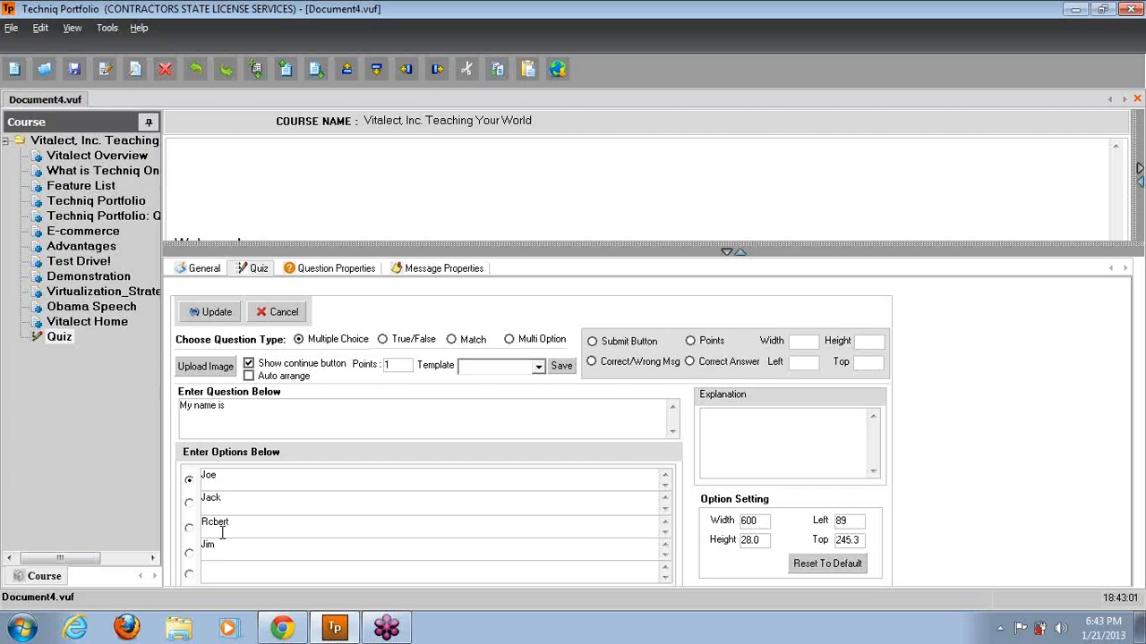
pyautogui.click(213, 311)
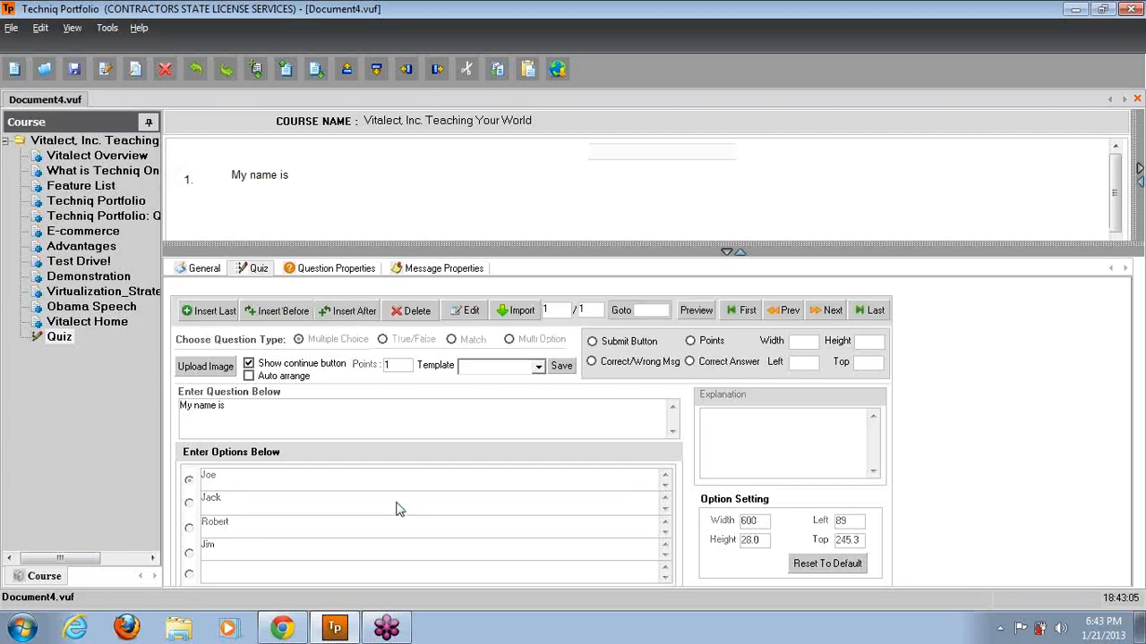
# Insert a second multiple-choice question "The sky is" with options Red, Yellow and Blue, mark Blue correct, and save it.
pyautogui.moveTo(472, 242); pyautogui.dragTo(471, 297)
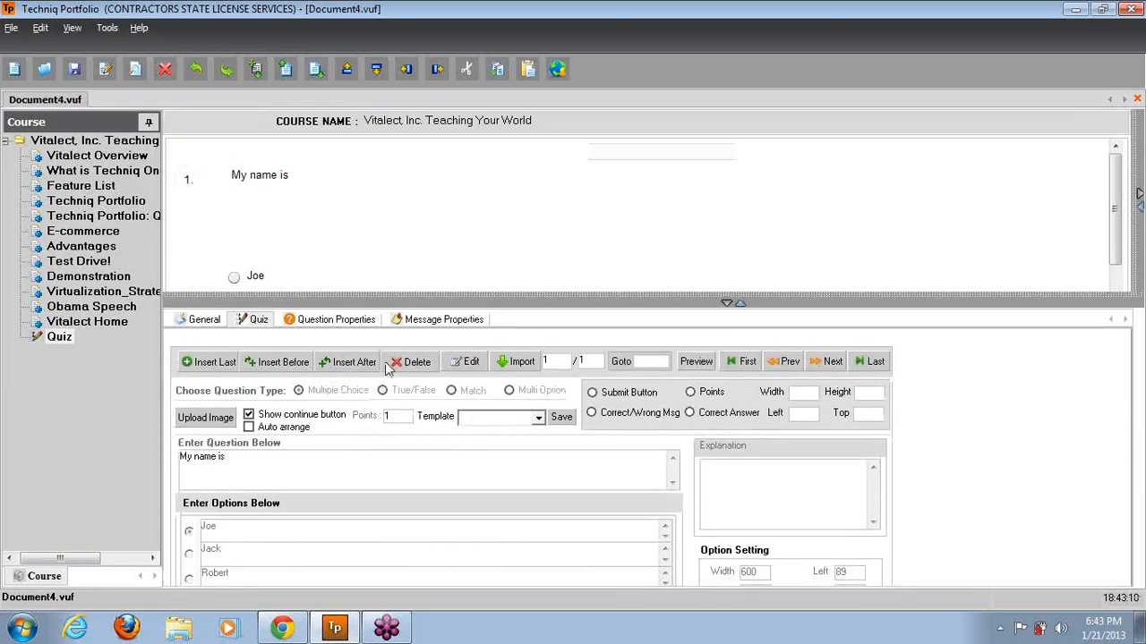
pyautogui.click(349, 369)
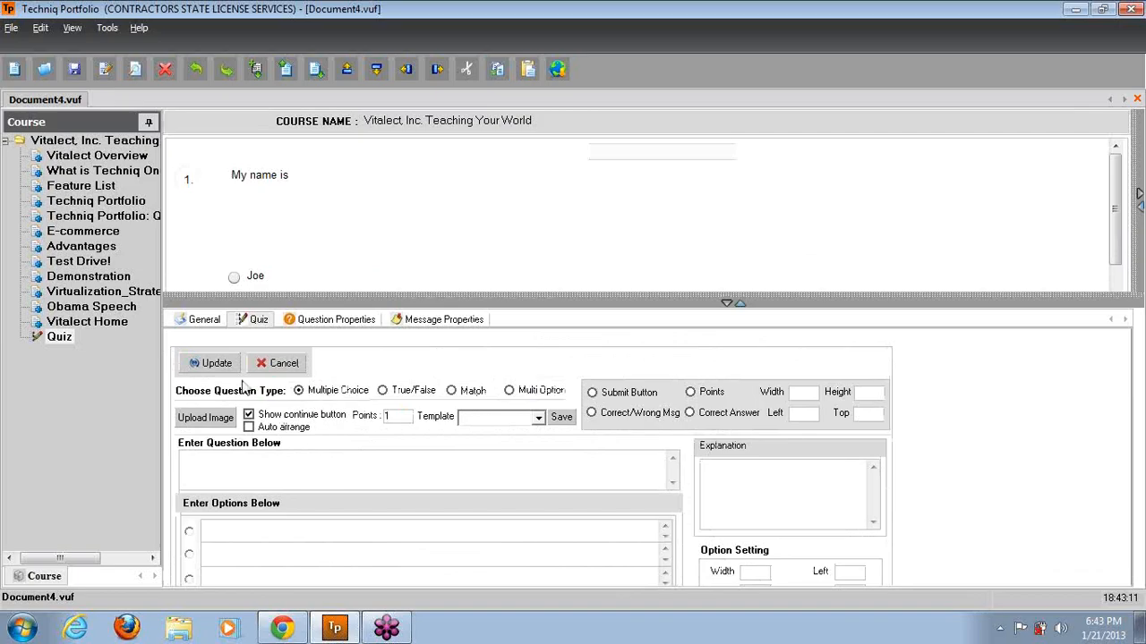
pyautogui.click(283, 475)
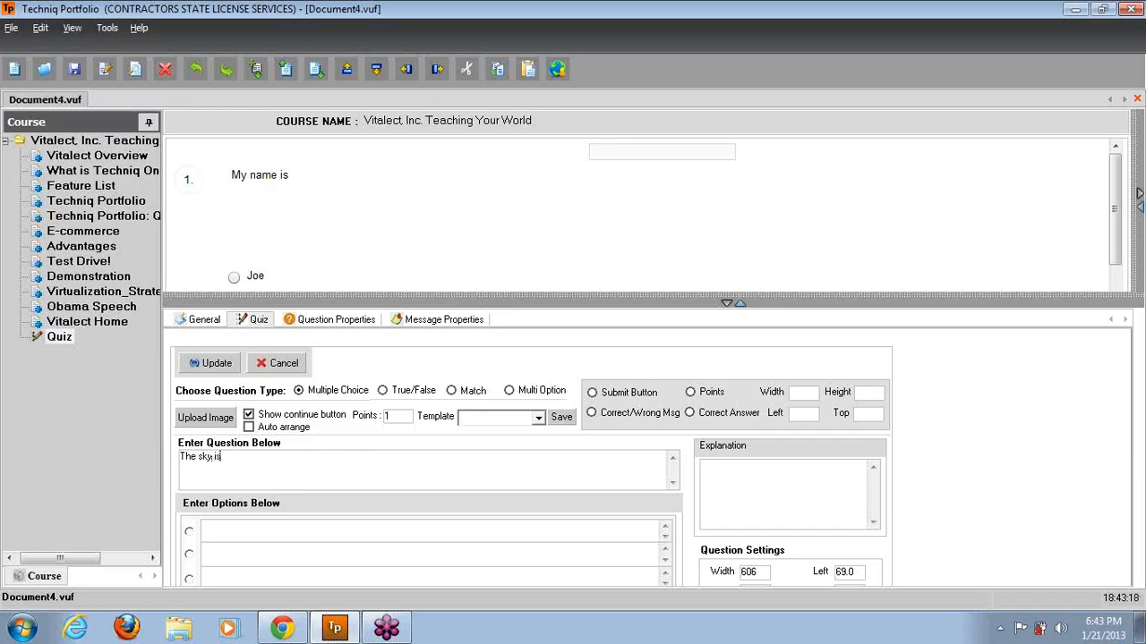
pyautogui.click(250, 535)
pyautogui.click(251, 537)
pyautogui.write('Red')
pyautogui.click(246, 555)
pyautogui.write('Yellow')
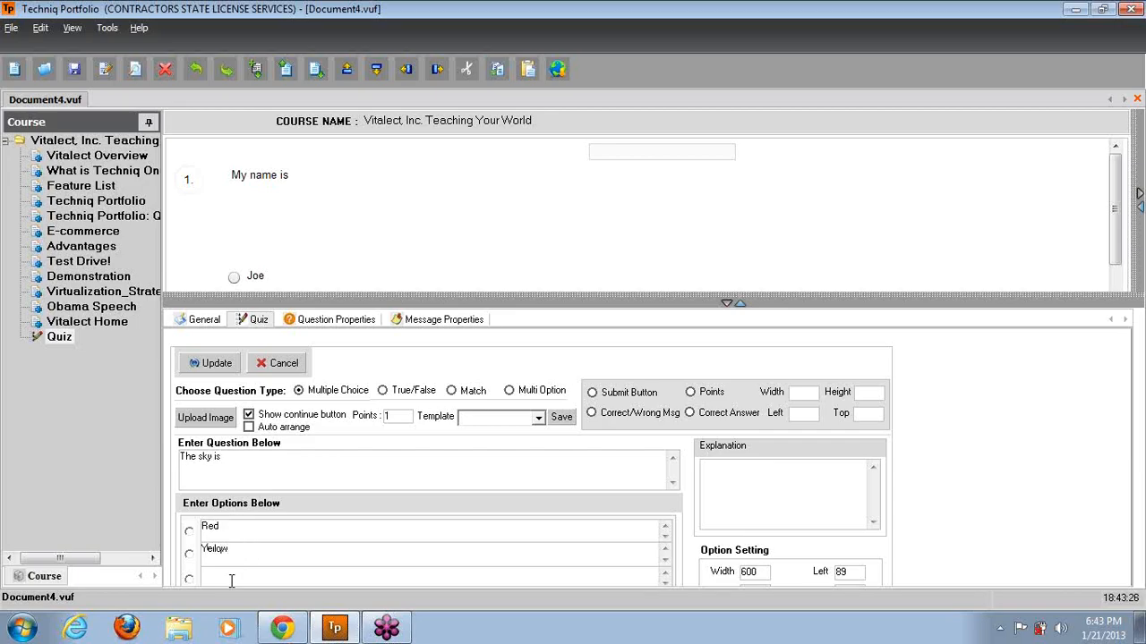
pyautogui.write('B')
pyautogui.click(190, 579)
pyautogui.click(211, 363)
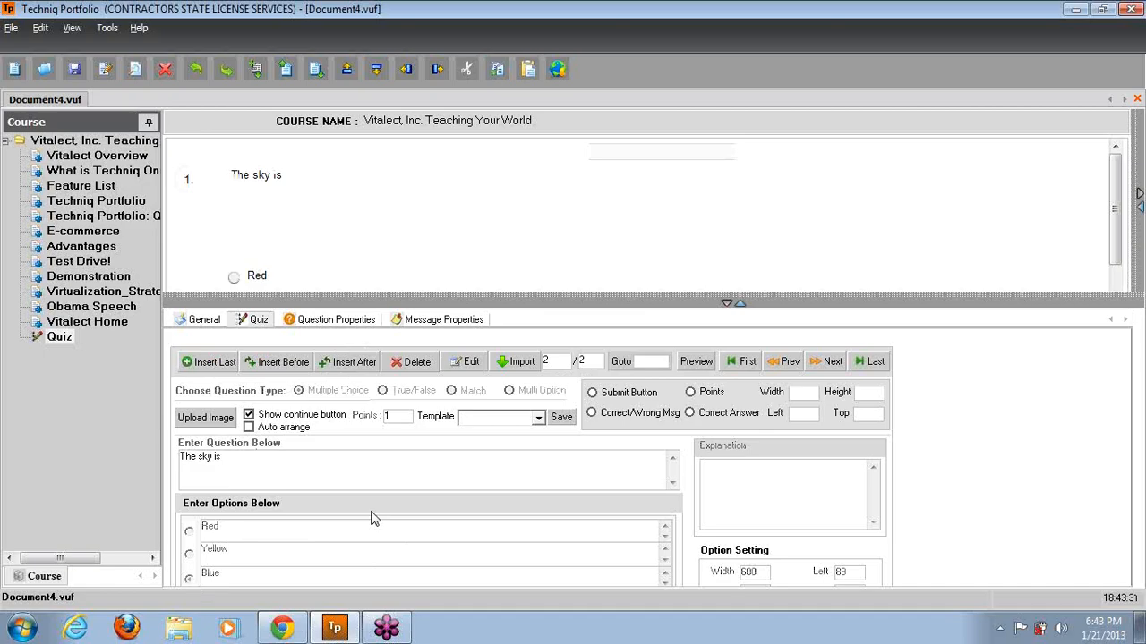
# Insert a True/False question "The earth is a sphere" after the sky question, mark True as correct, and save it.
pyautogui.click(343, 365)
pyautogui.click(383, 391)
pyautogui.click(388, 465)
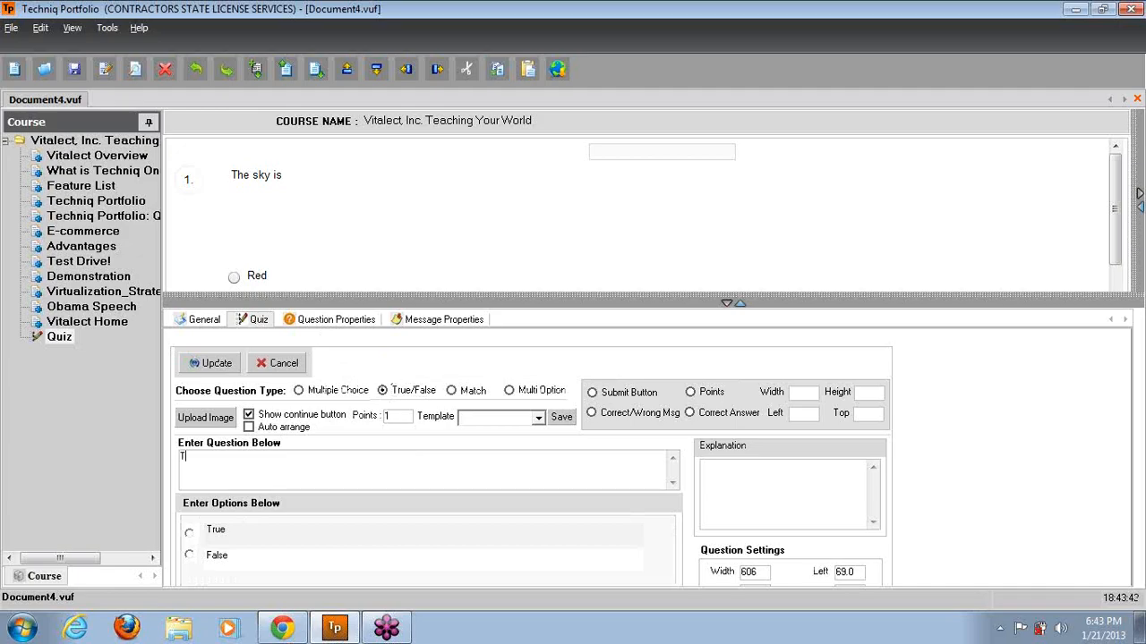
pyautogui.write('The eart')
pyautogui.click(189, 532)
pyautogui.click(213, 363)
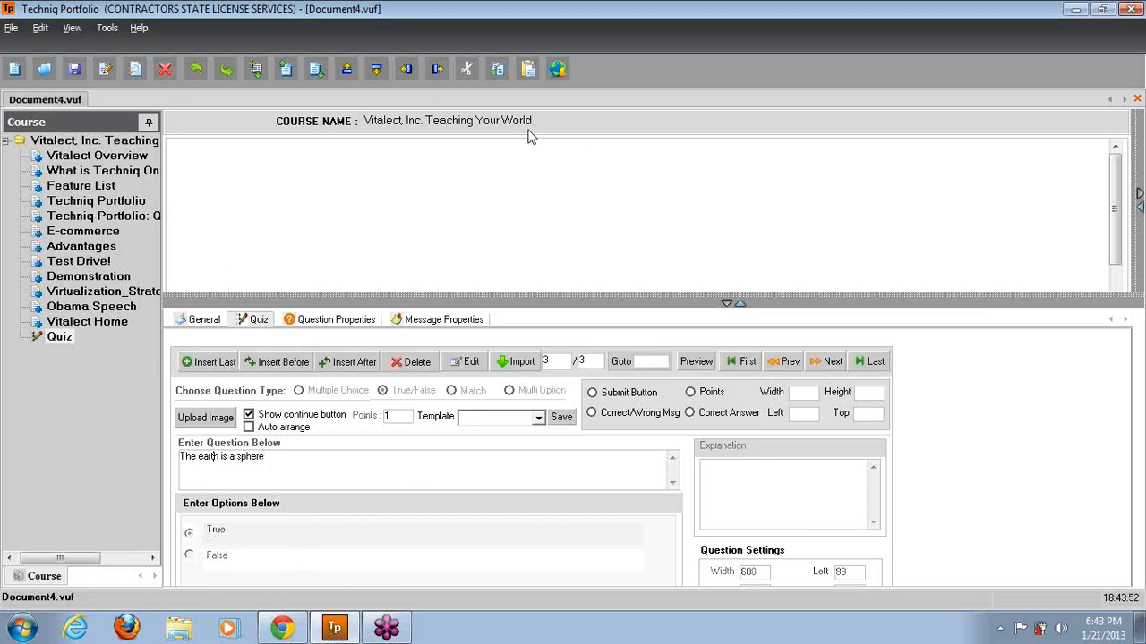
# Preview the course, start its quiz, and submit True for "The earth is a sphere".
pyautogui.click(557, 69)
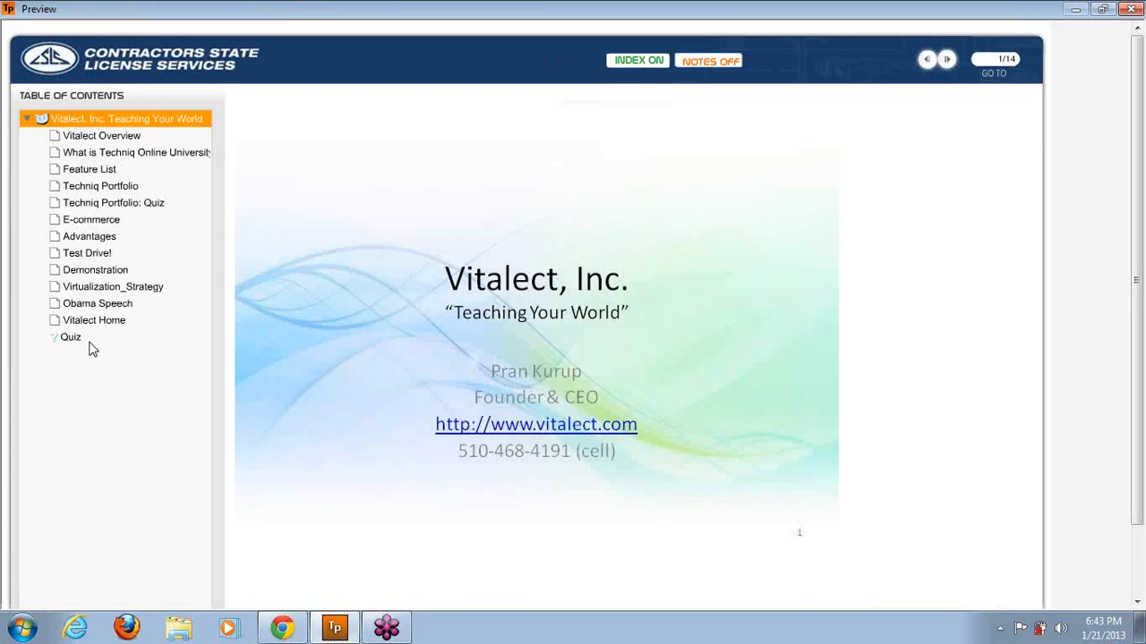
pyautogui.click(74, 338)
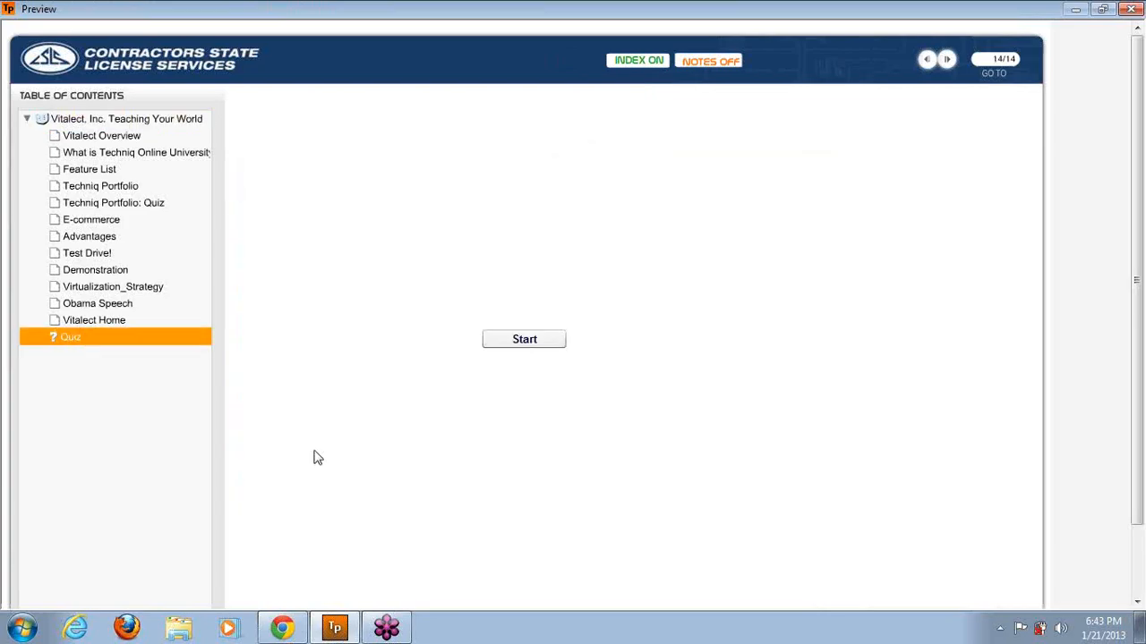
pyautogui.click(513, 345)
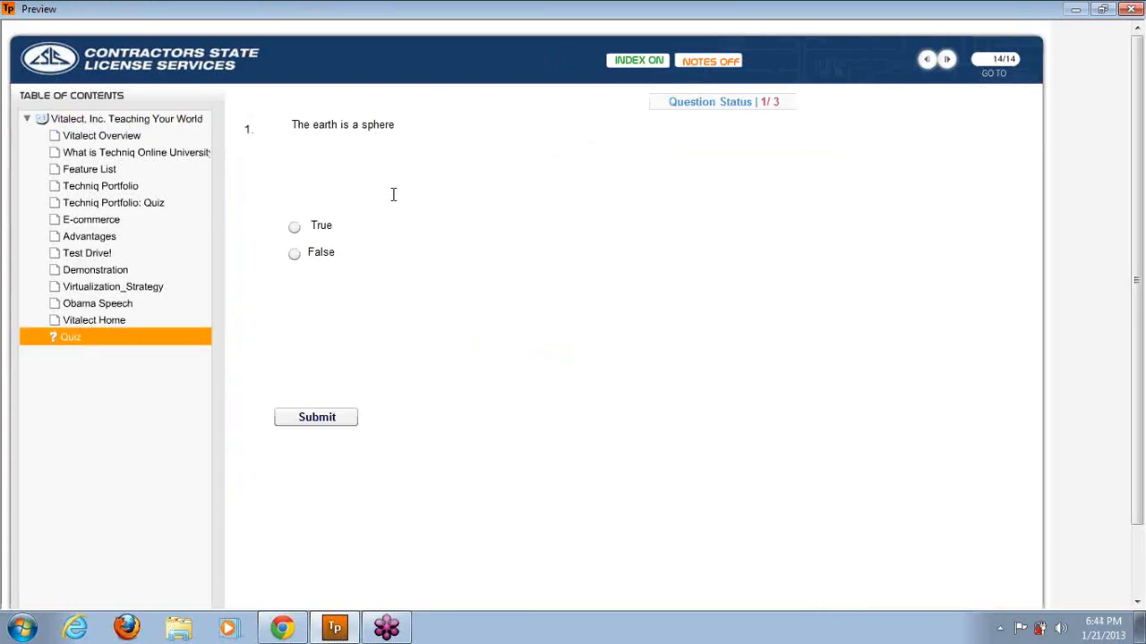
pyautogui.click(296, 230)
pyautogui.click(347, 426)
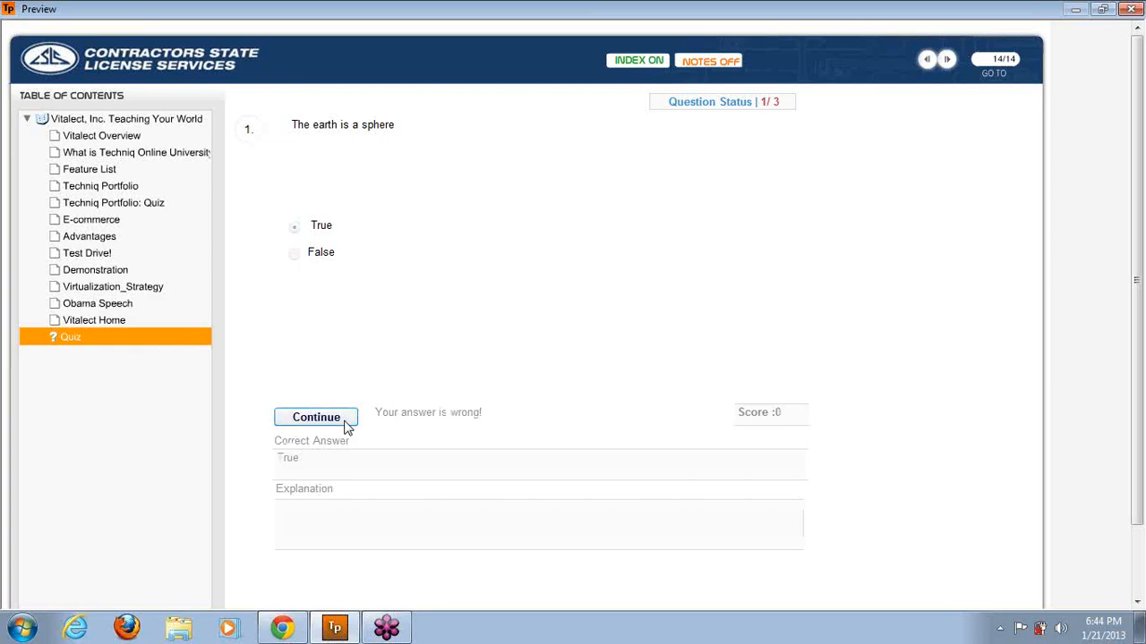
pyautogui.click(347, 426)
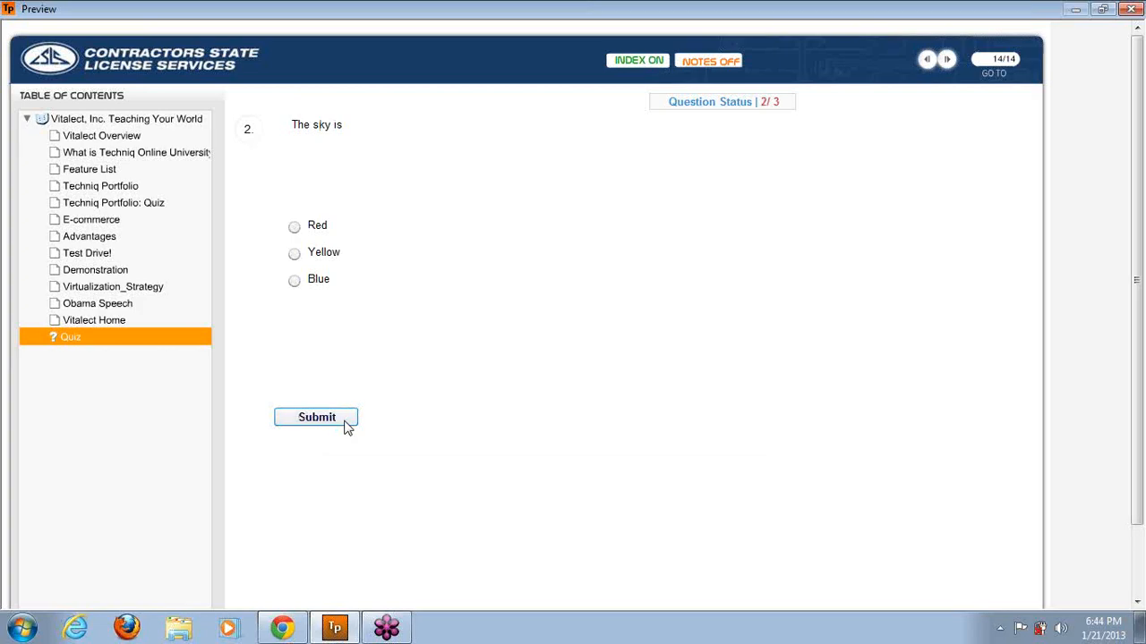
# Answer Blue for "The sky is" and the first option for "My name is", finish the quiz, and close the preview.
pyautogui.click(293, 282)
pyautogui.click(322, 419)
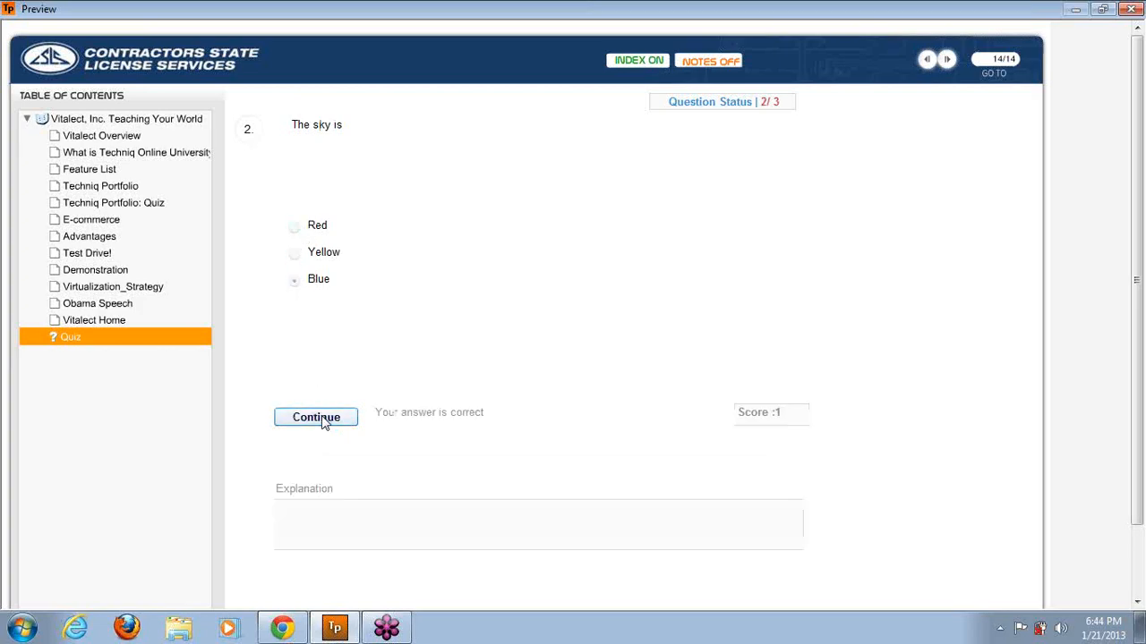
pyautogui.click(322, 420)
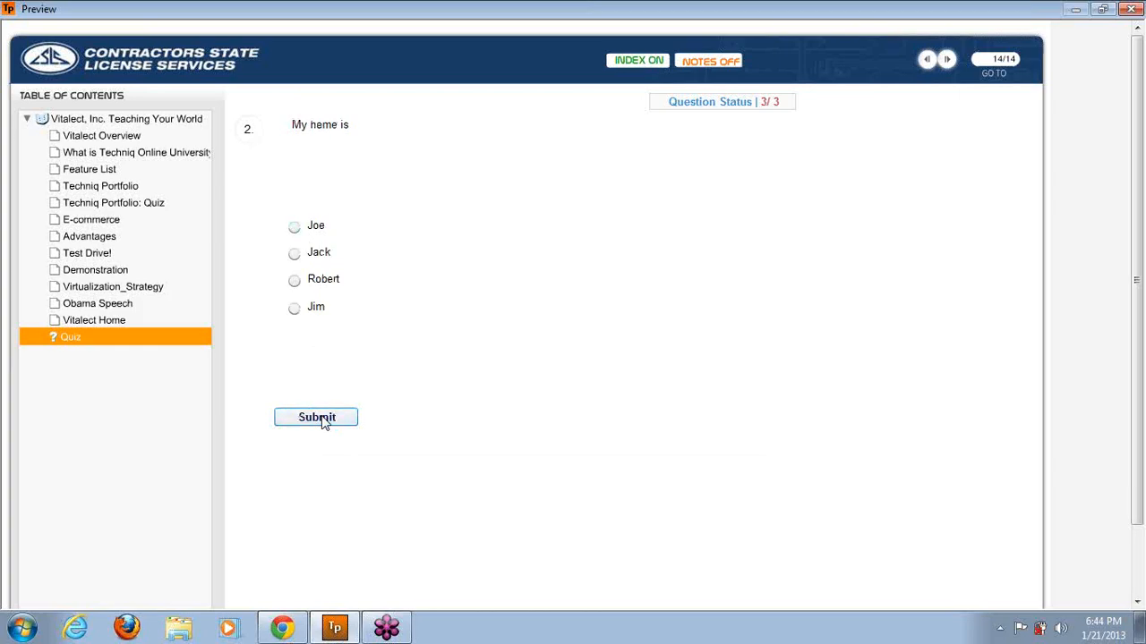
pyautogui.click(296, 230)
pyautogui.click(324, 422)
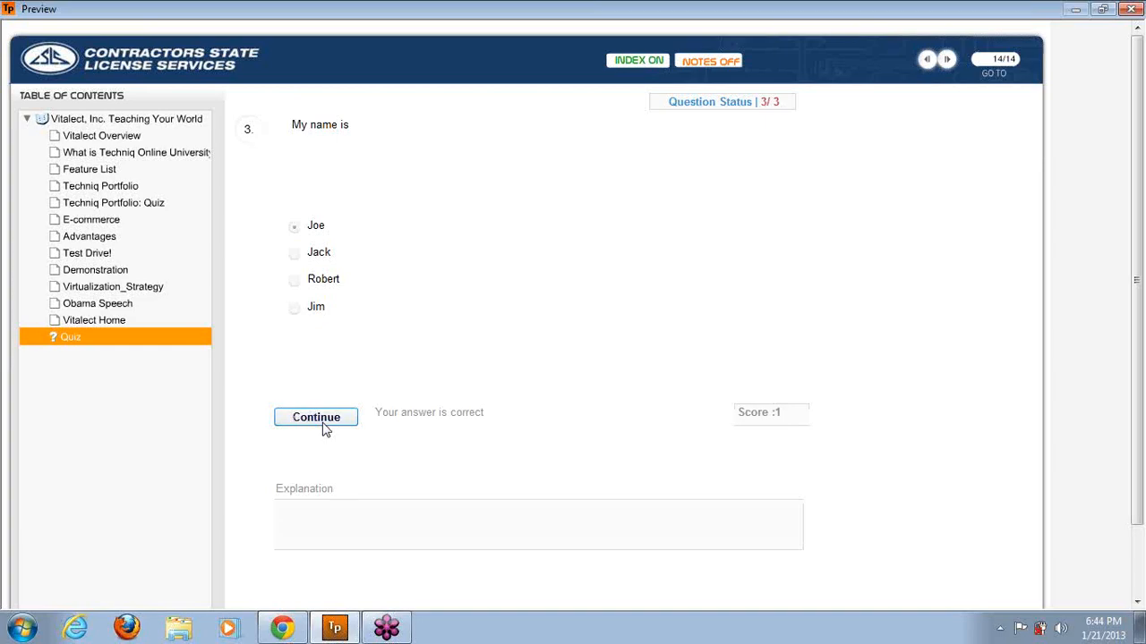
pyautogui.click(322, 421)
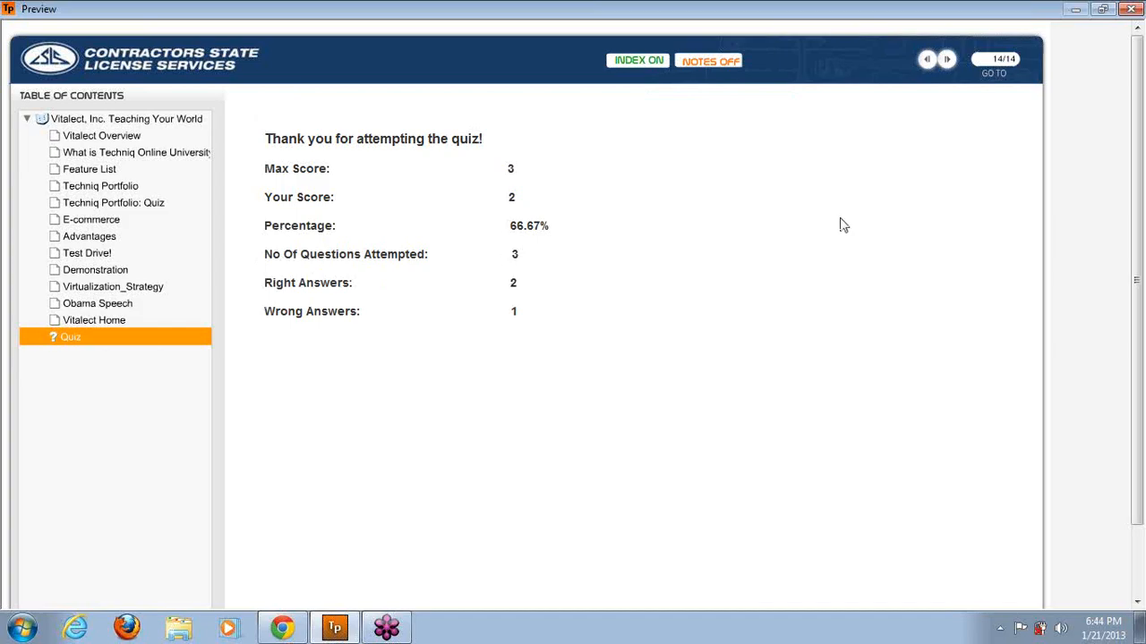
pyautogui.click(1107, 11)
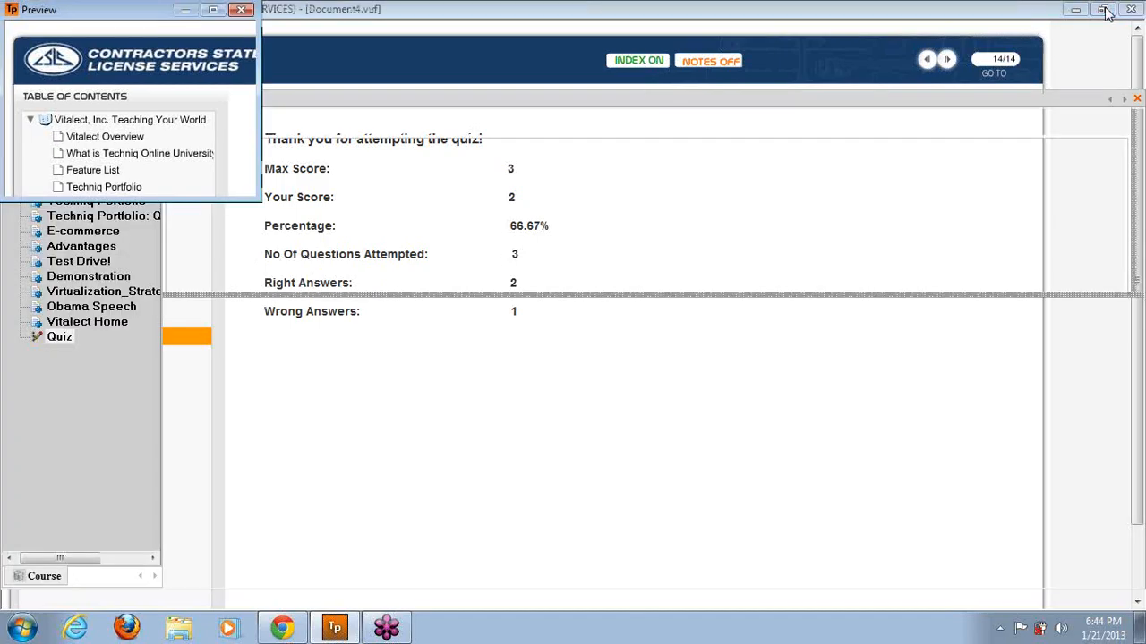
pyautogui.click(241, 10)
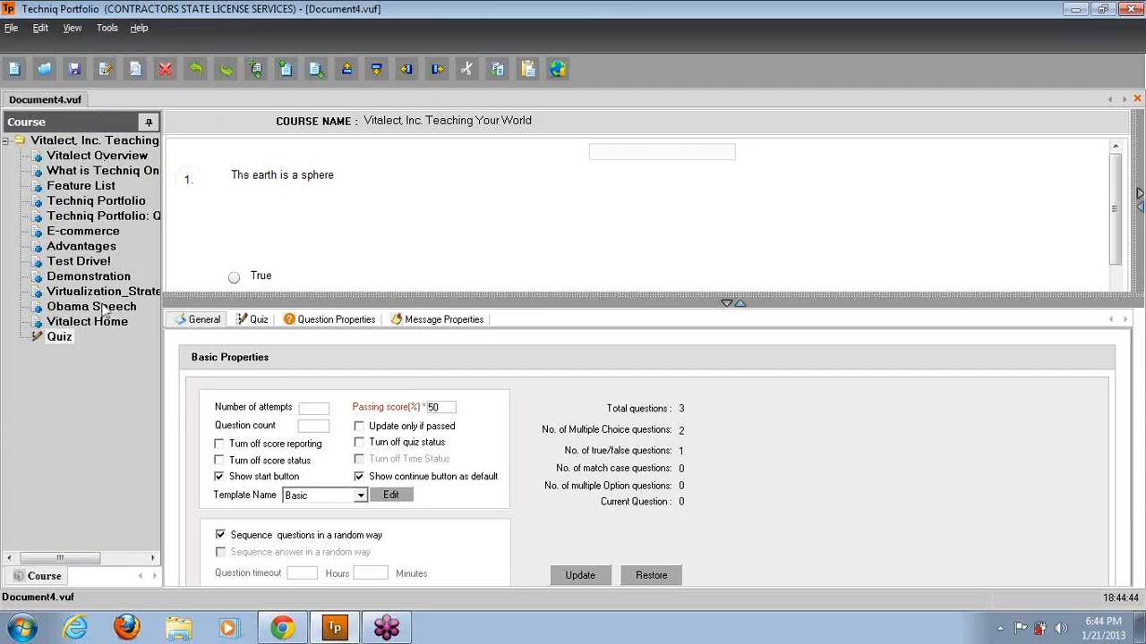
# Save the course package to the Desktop under the file name Demo.
pyautogui.click(14, 29)
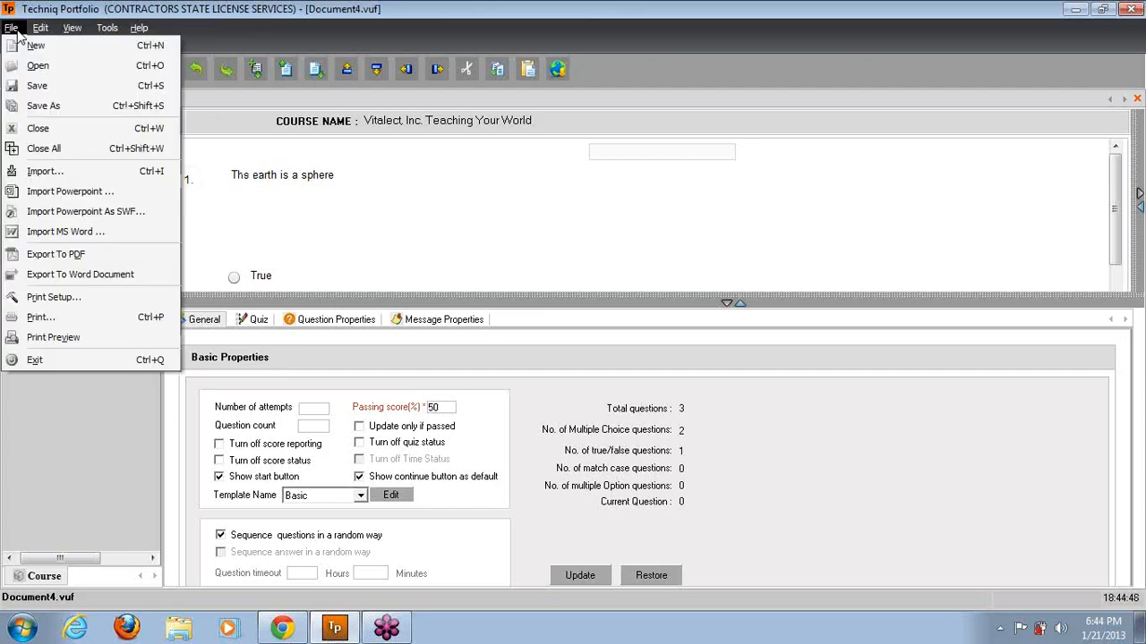
pyautogui.click(51, 106)
pyautogui.click(351, 270)
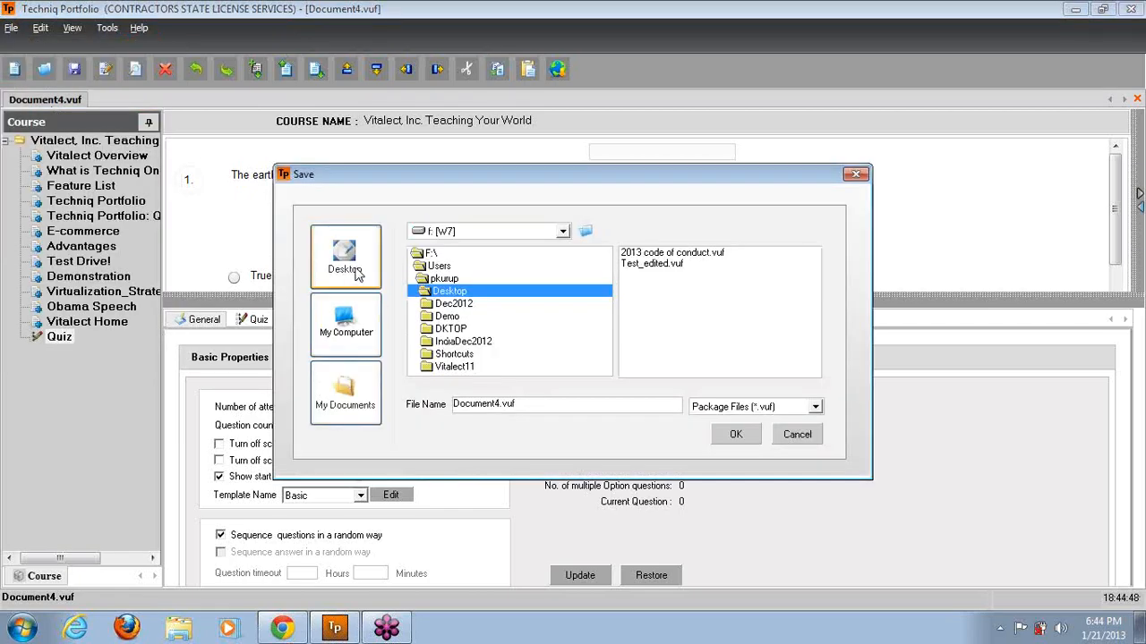
pyautogui.moveTo(501, 404); pyautogui.dragTo(436, 400)
pyautogui.write('Demo')
pyautogui.click(745, 441)
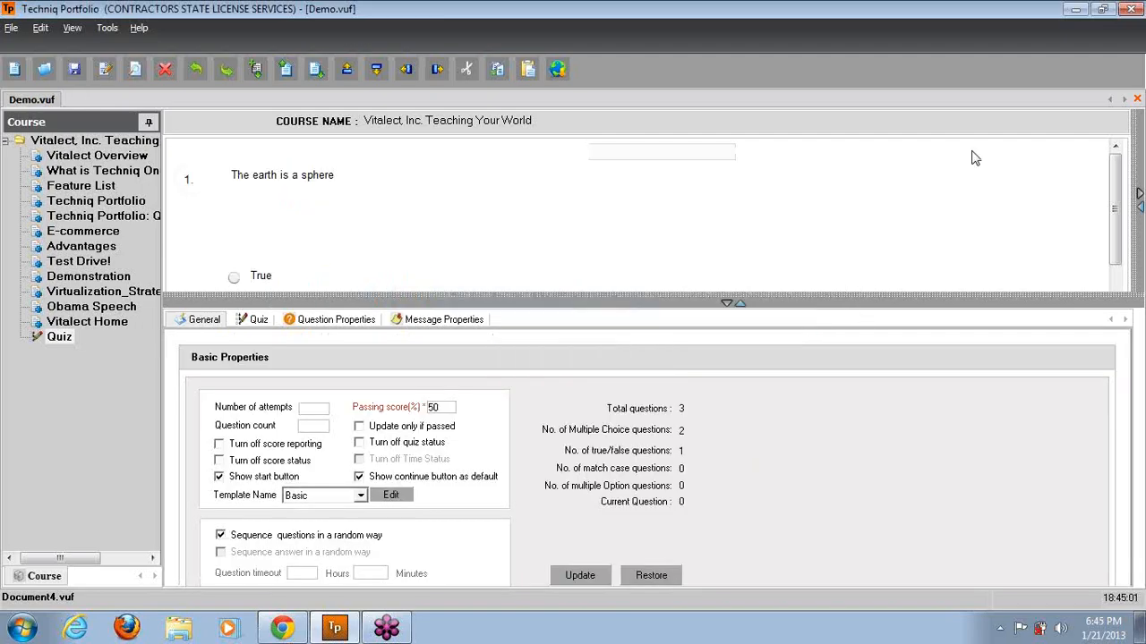
# Switch to Chrome, open the bookmarked CitrixOnline Integration demo site in a new tab, and sign in with the prefilled credentials.
pyautogui.click(1075, 9)
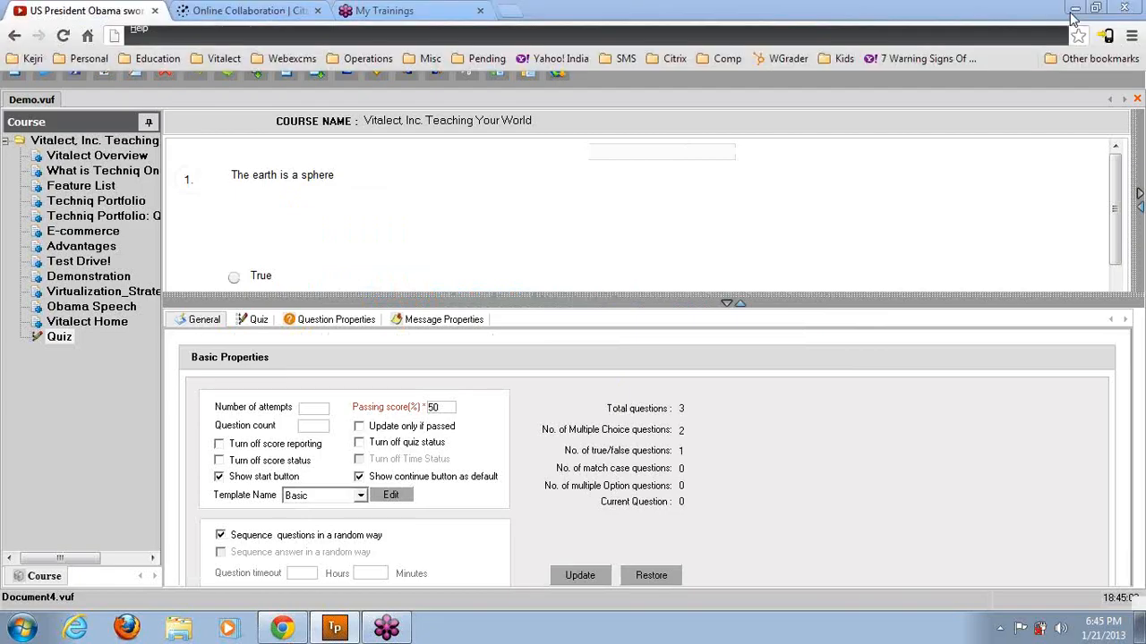
pyautogui.click(511, 12)
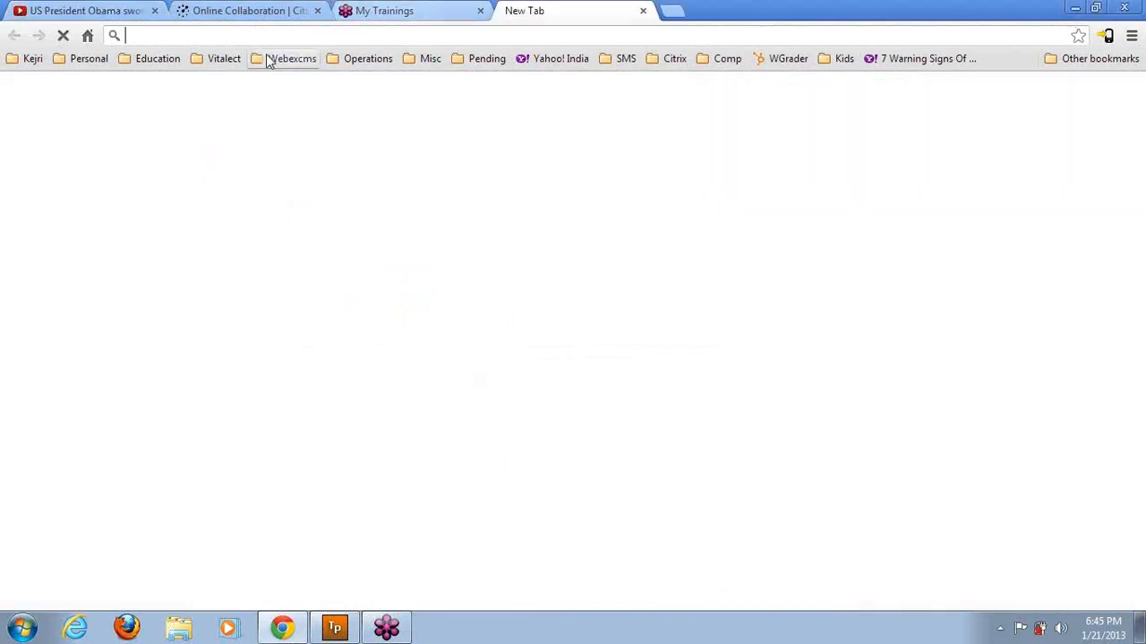
pyautogui.click(225, 59)
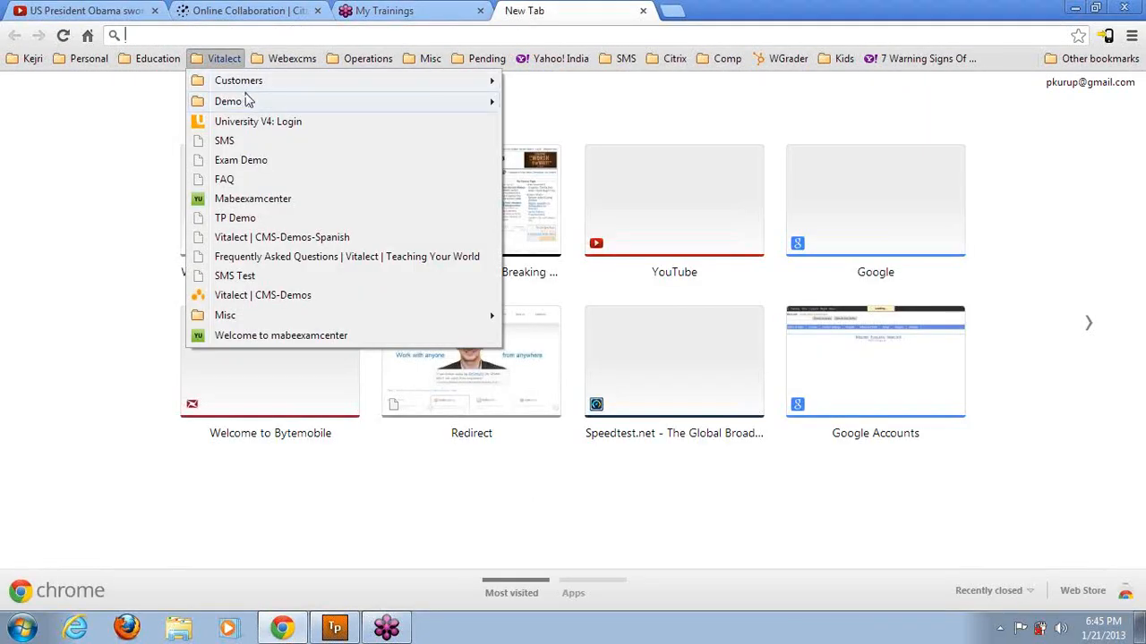
pyautogui.moveTo(280, 99)
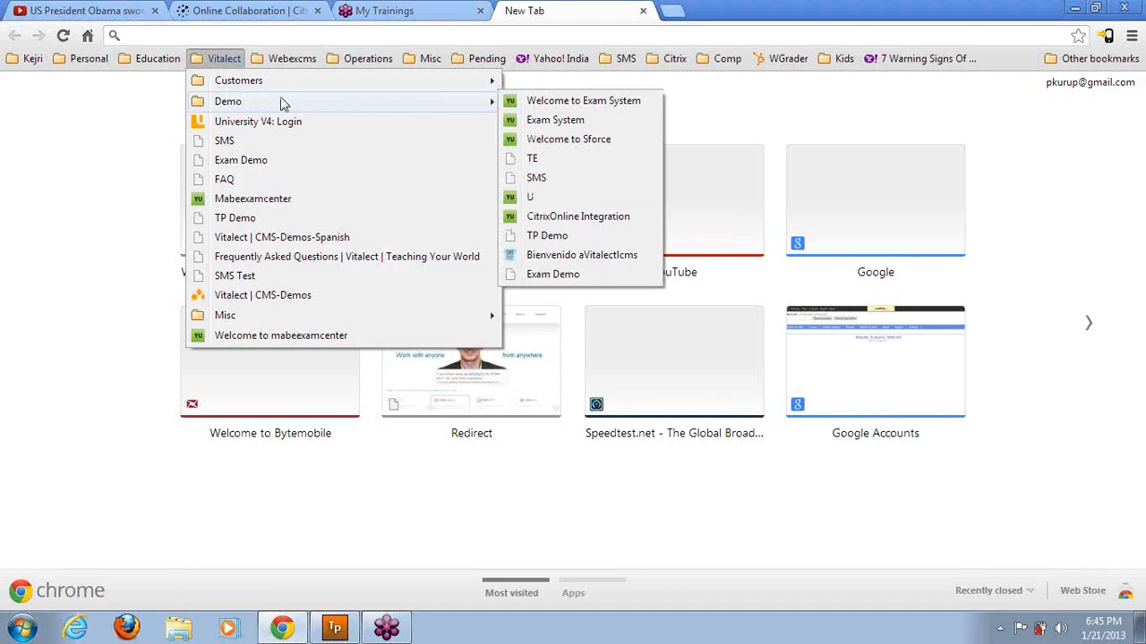
pyautogui.click(542, 221)
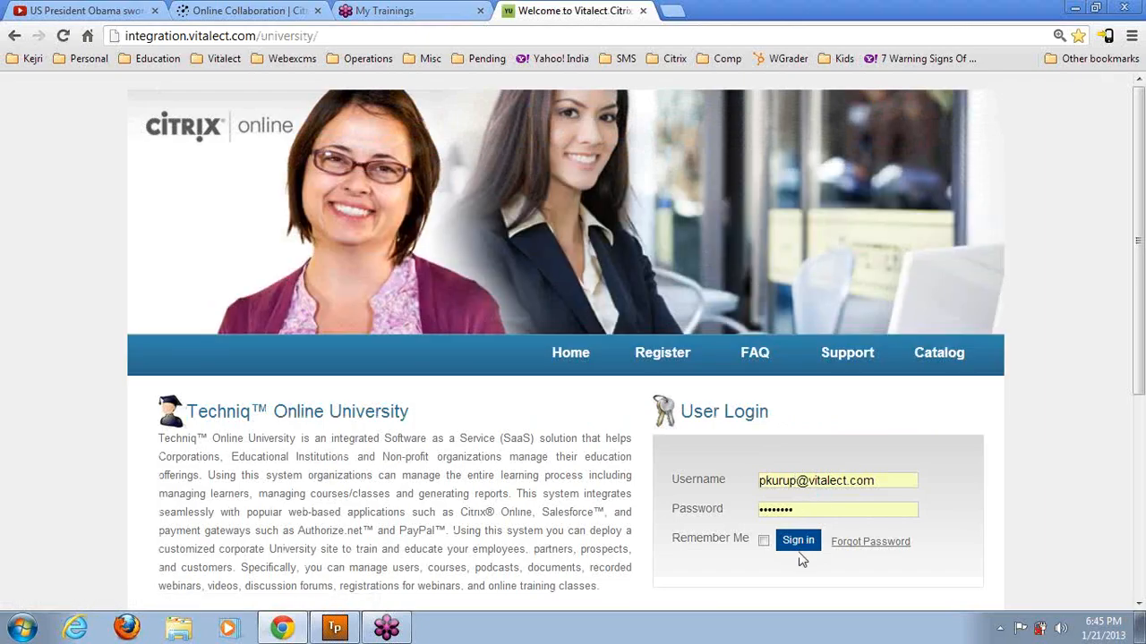
pyautogui.click(798, 541)
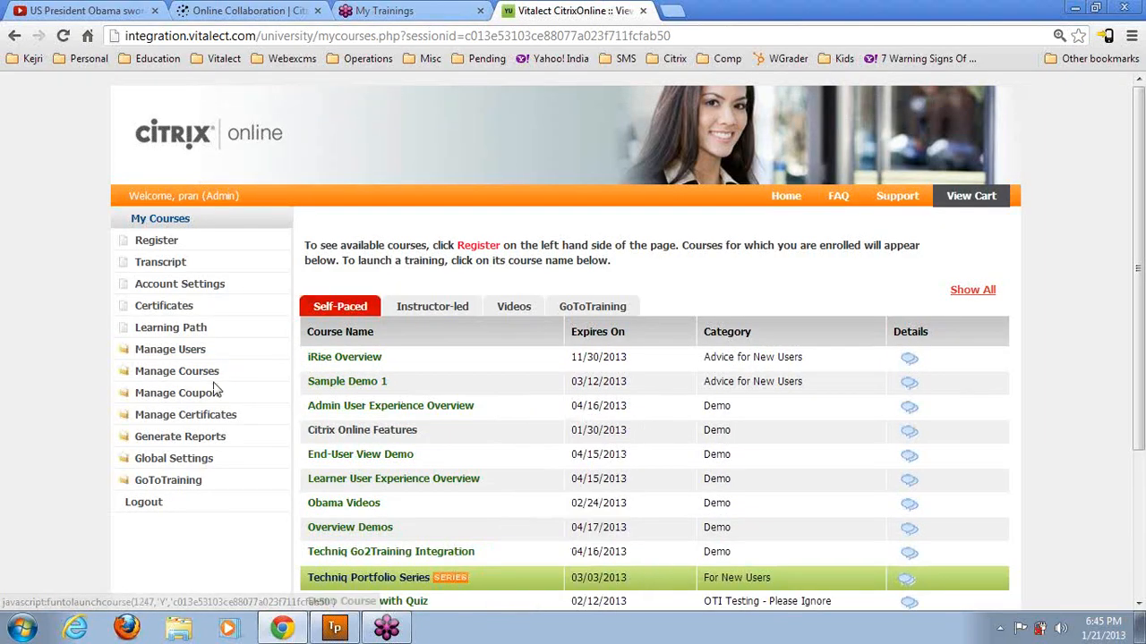
# Start adding a new course to the university site and name it "Demo Vitalect Course".
pyautogui.click(210, 380)
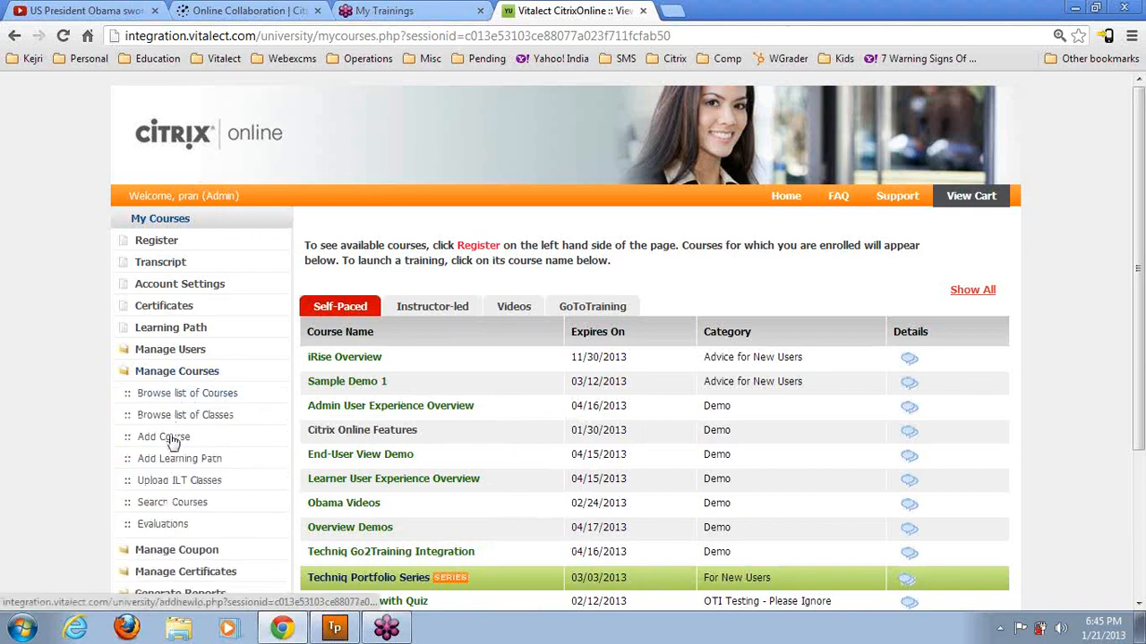
pyautogui.click(183, 437)
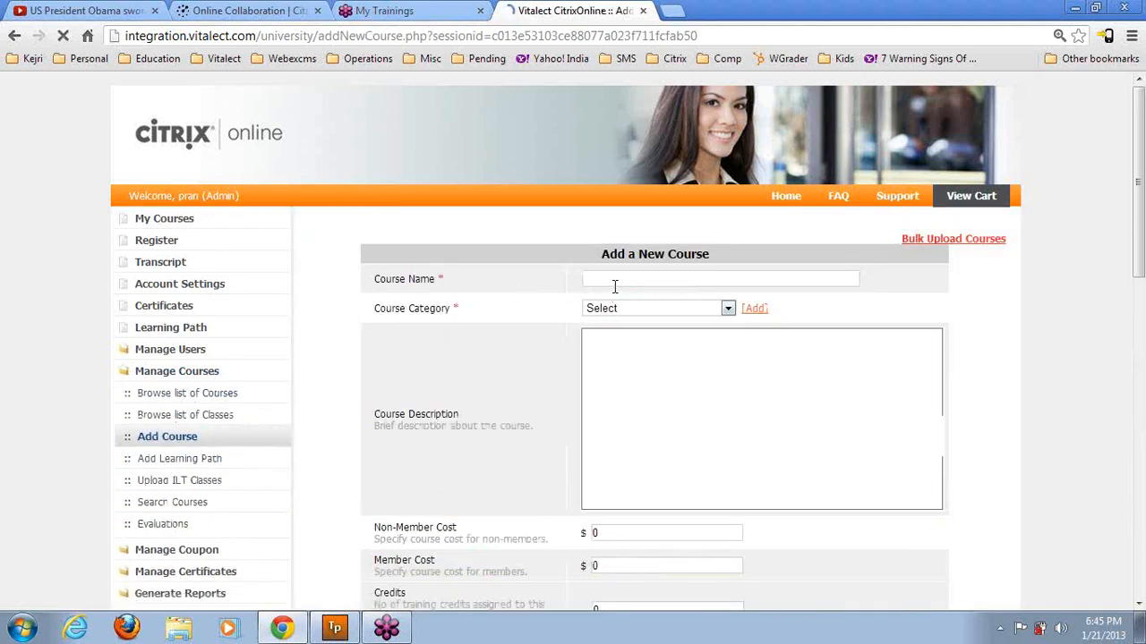
pyautogui.click(616, 285)
pyautogui.write('Demo Vitalect')
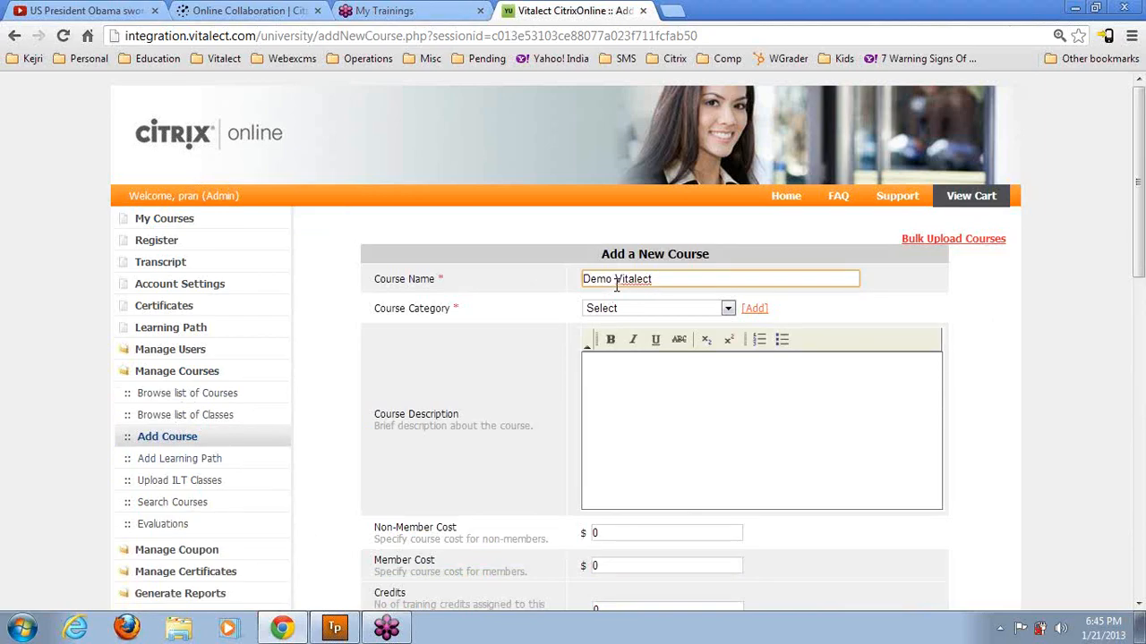
pyautogui.write('se')
# Assign the course to the category "Testing please ignore" and enter the description "The description goes here".
pyautogui.click(685, 308)
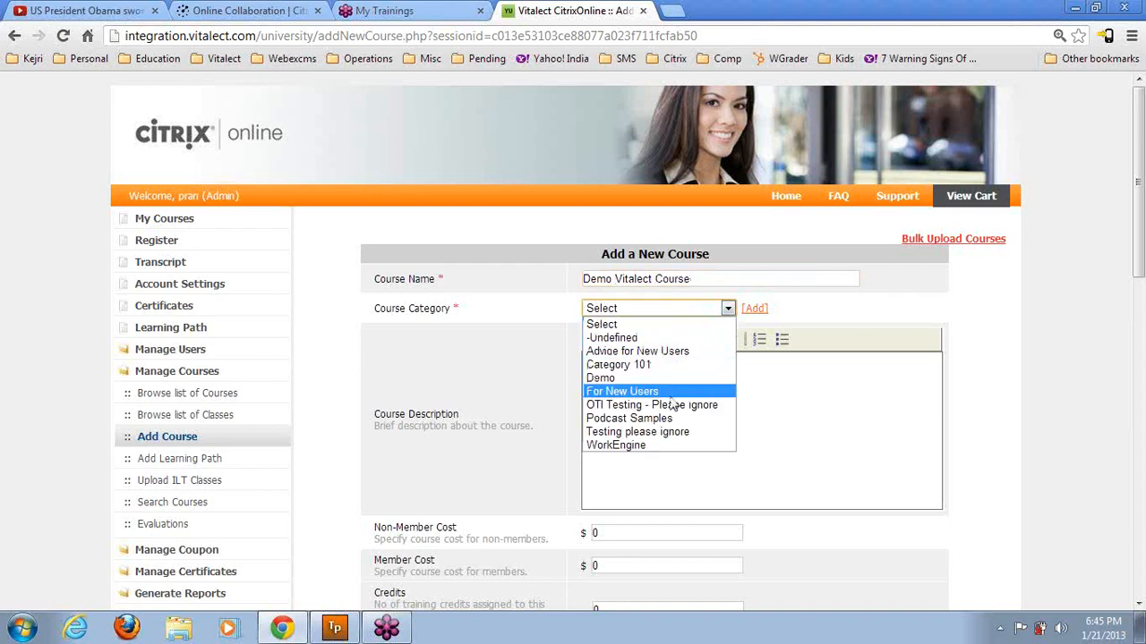
pyautogui.click(667, 431)
pyautogui.click(718, 406)
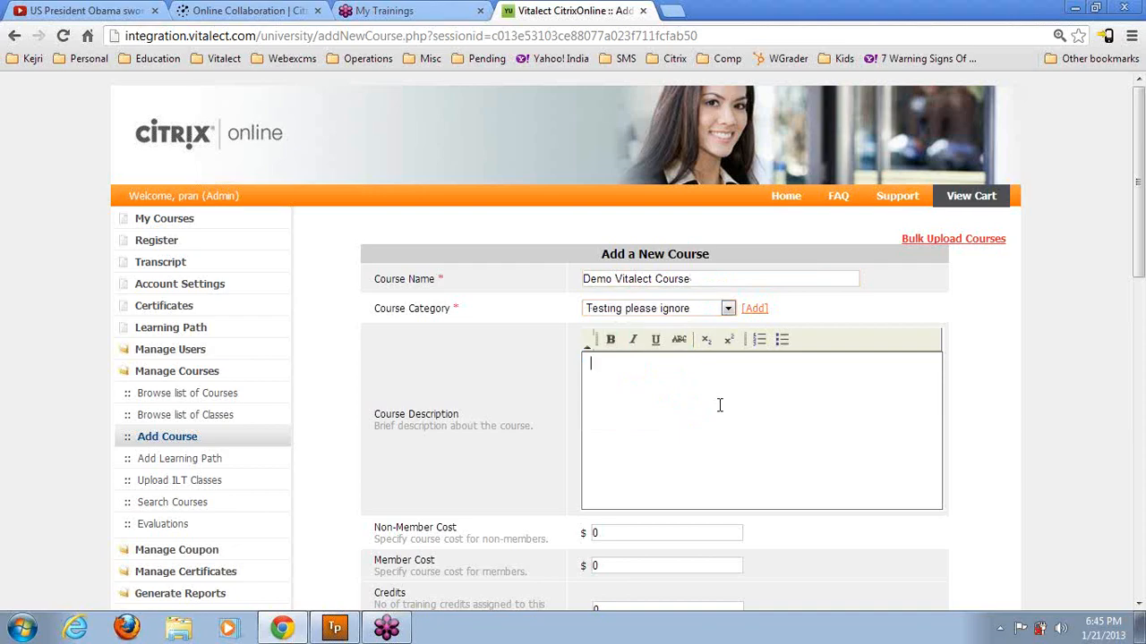
pyautogui.write('The description goes here')
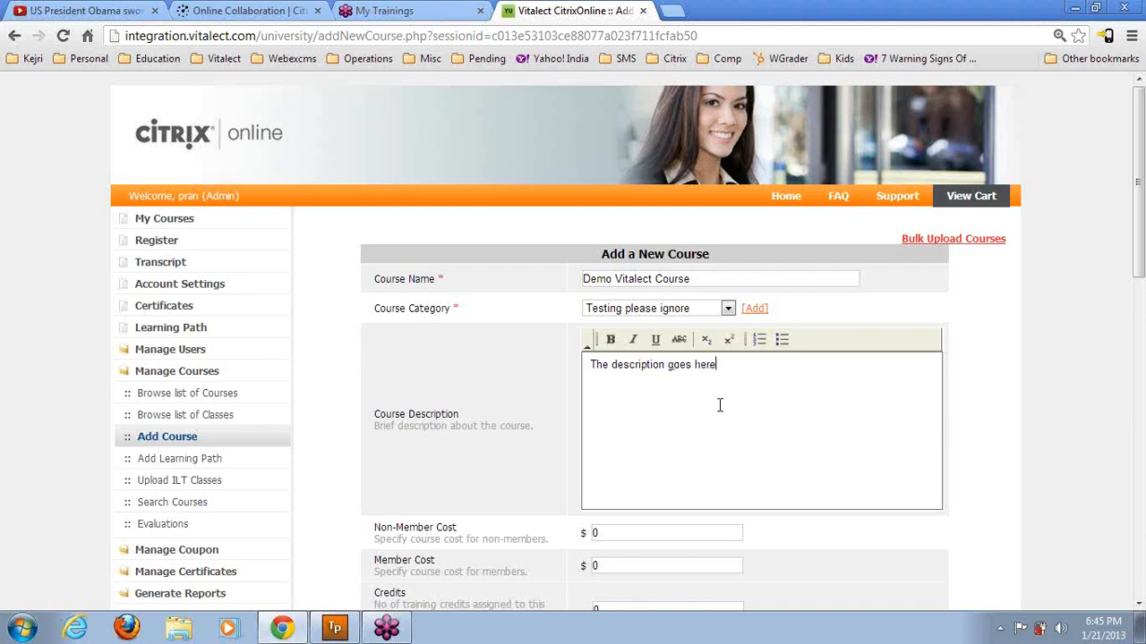
# Set the course duration to 15 minutes and submit the new course.
pyautogui.moveTo(1139, 272); pyautogui.dragTo(1140, 562)
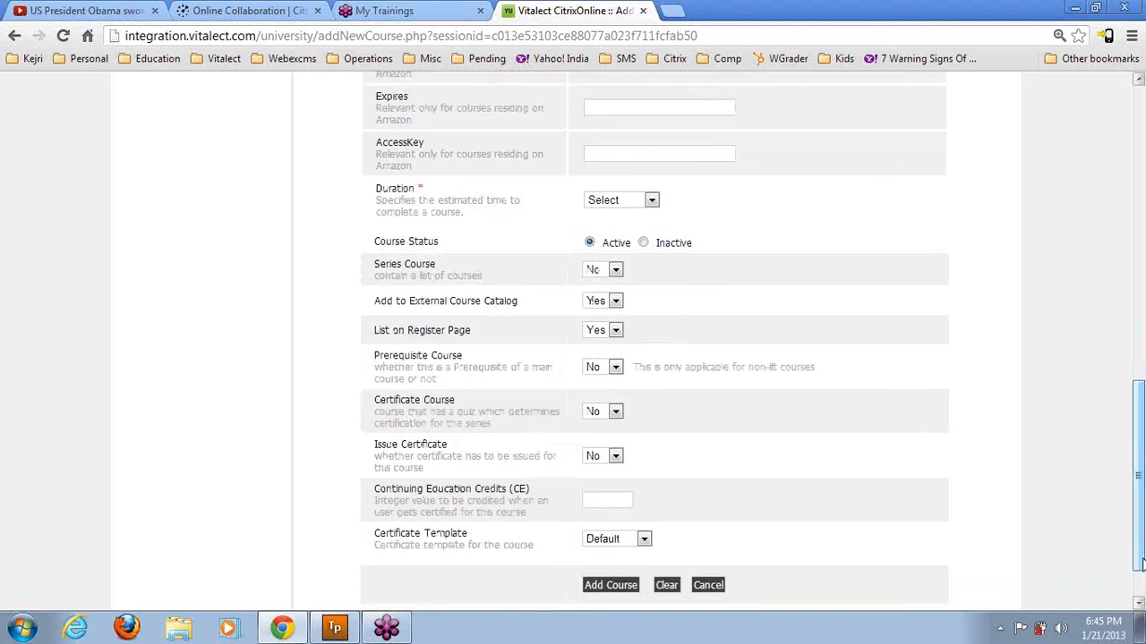
pyautogui.click(650, 199)
pyautogui.click(618, 230)
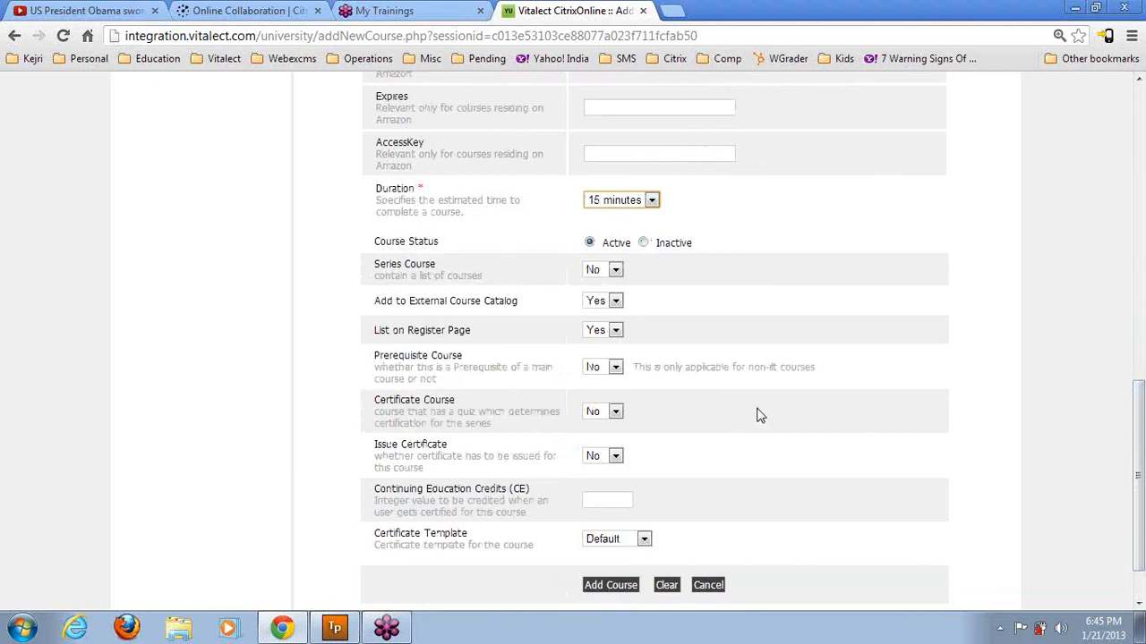
pyautogui.click(722, 585)
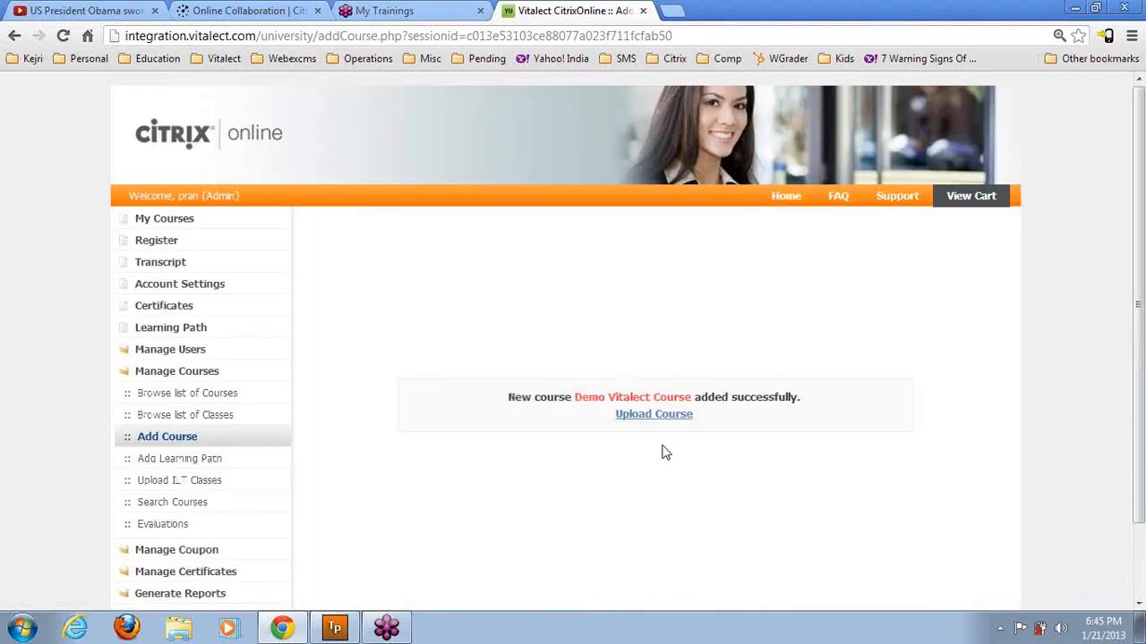
# Upload Demo.vuf from the Desktop as the actual course file, keeping the Normal format.
pyautogui.click(662, 415)
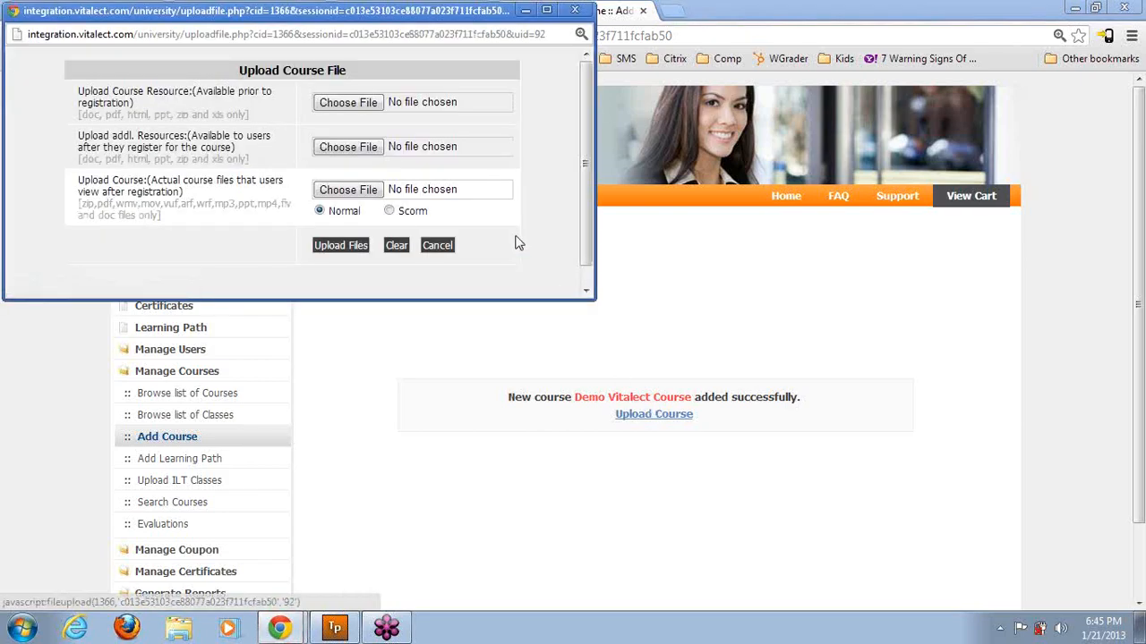
pyautogui.click(358, 199)
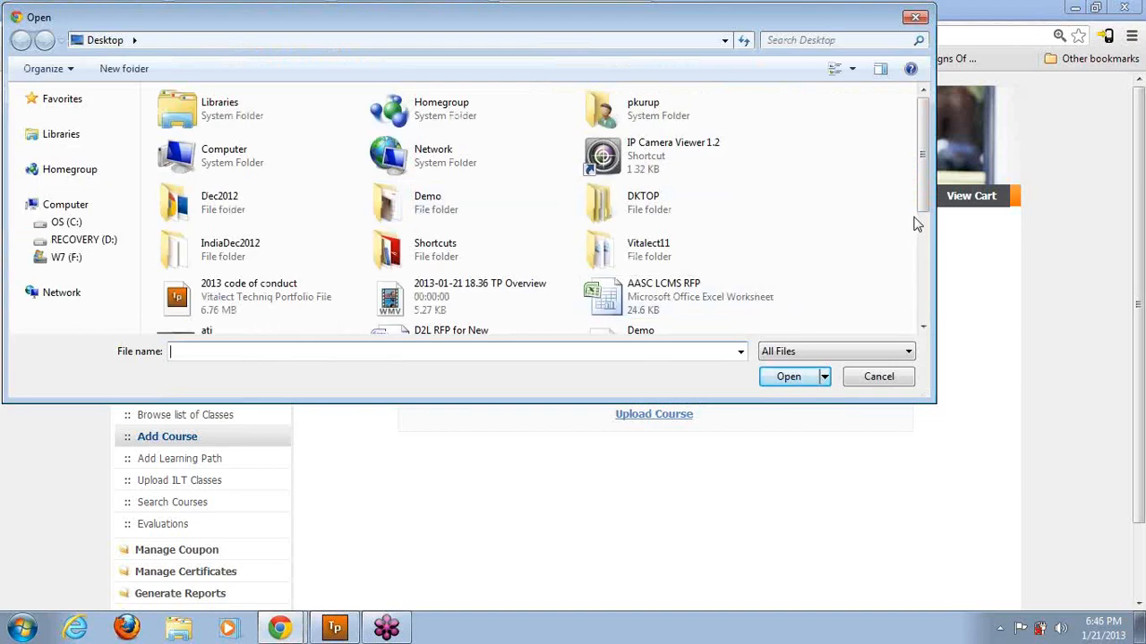
pyautogui.moveTo(928, 211); pyautogui.dragTo(936, 327)
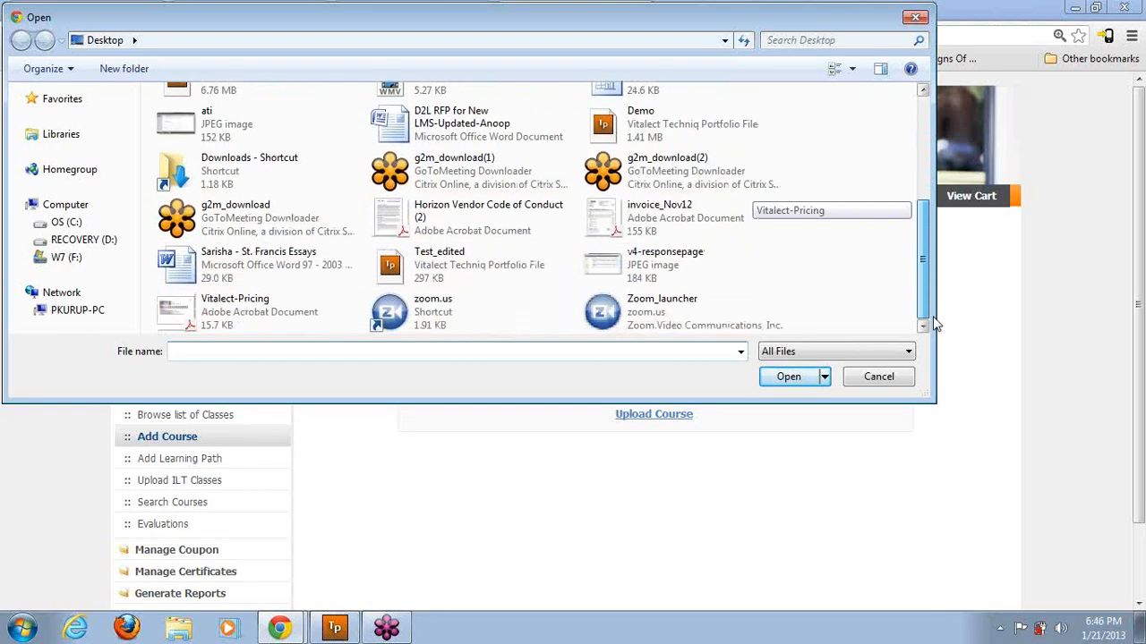
pyautogui.click(672, 133)
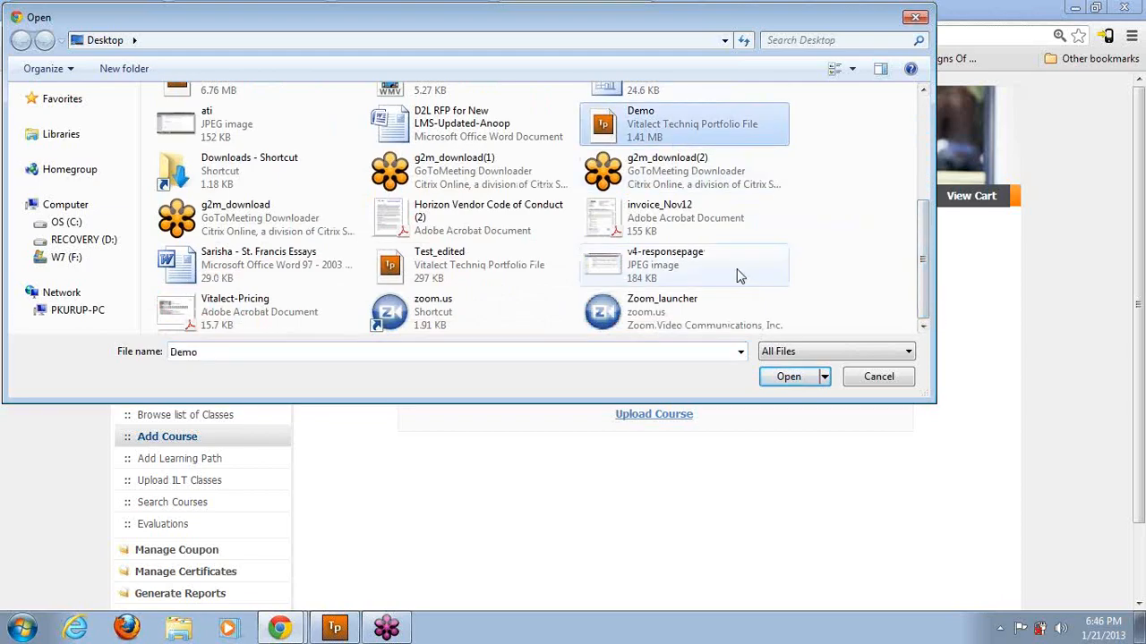
pyautogui.click(790, 377)
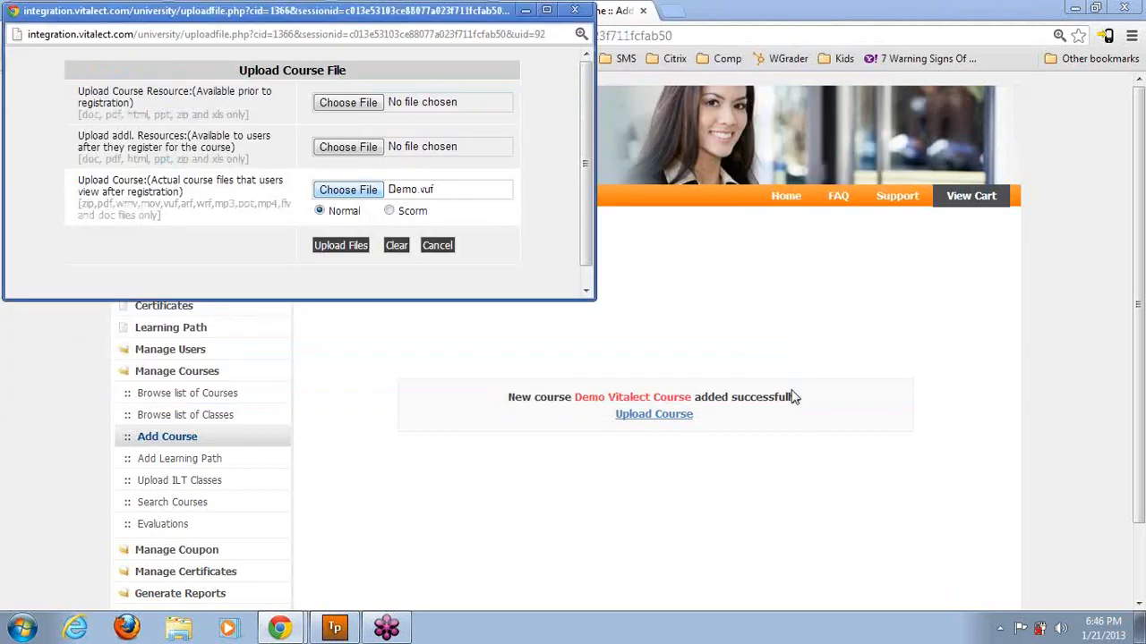
pyautogui.click(354, 249)
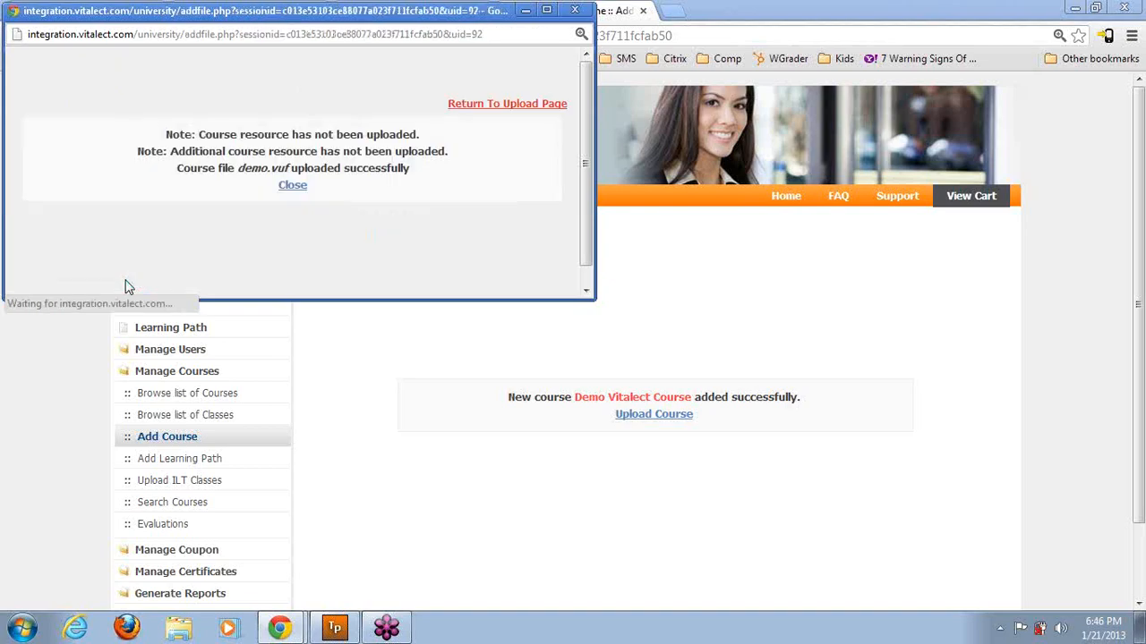
# Dismiss the finished upload window, register for Demo Vitalect Course, and proceed to My Courses.
pyautogui.click(286, 185)
pyautogui.click(174, 245)
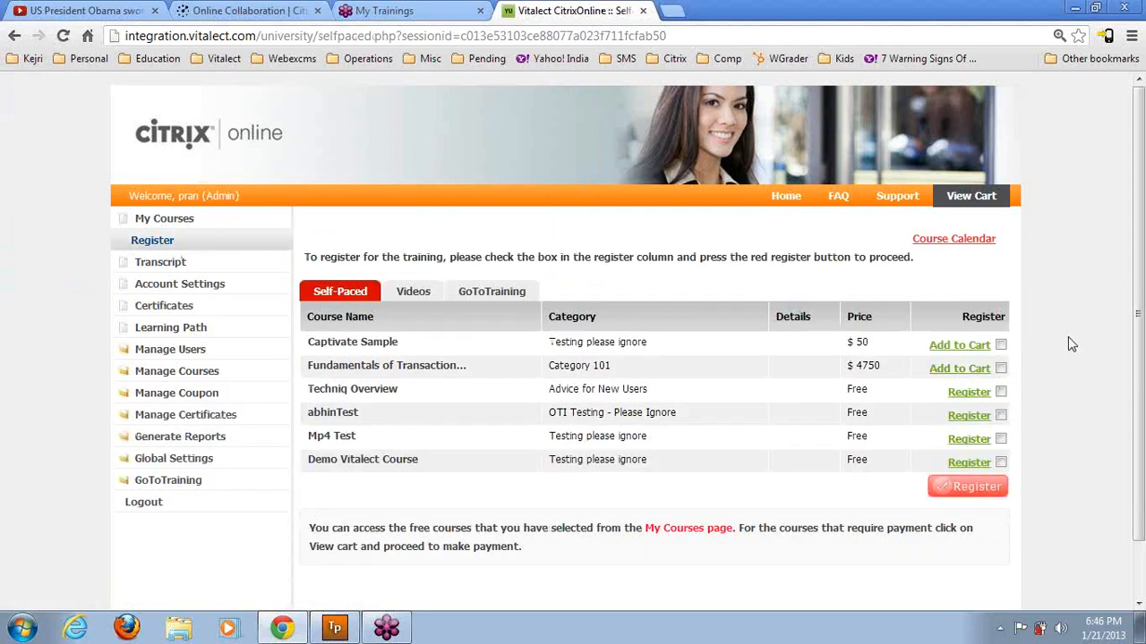
pyautogui.click(957, 466)
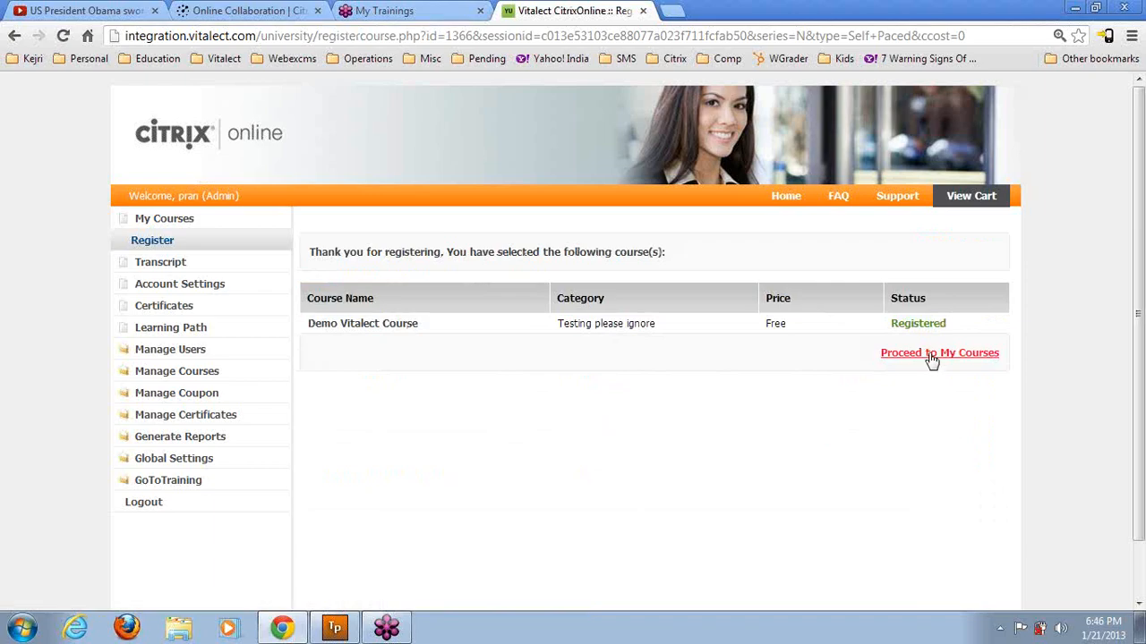
pyautogui.click(931, 356)
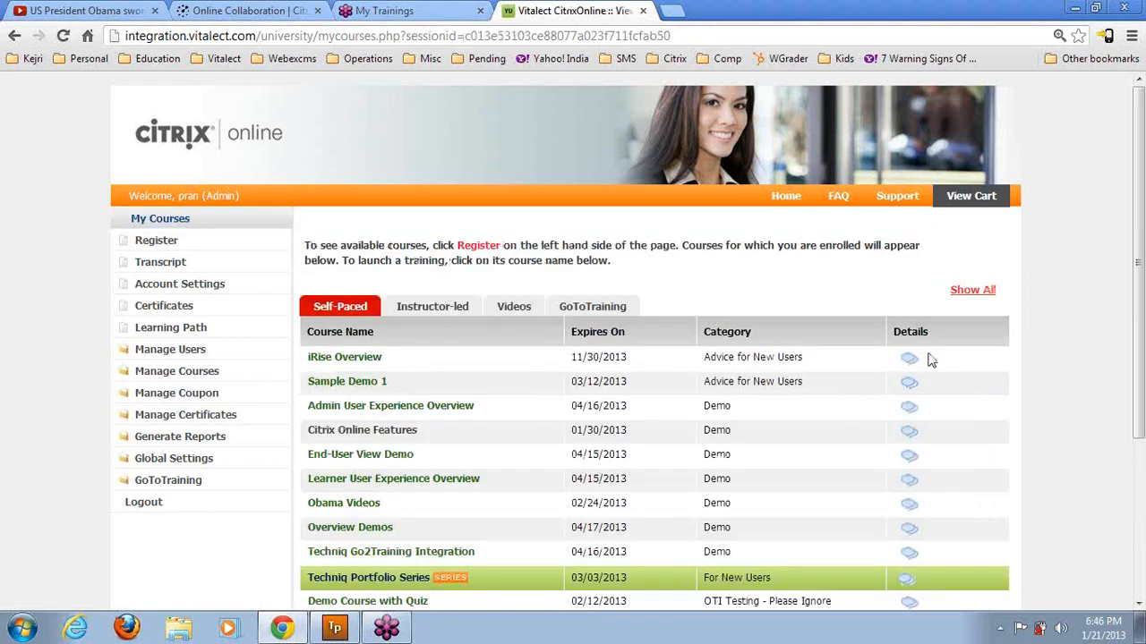
# Launch Demo Vitalect Course from the self-paced course list and maximize its window.
pyautogui.moveTo(1140, 346); pyautogui.dragTo(566, 448)
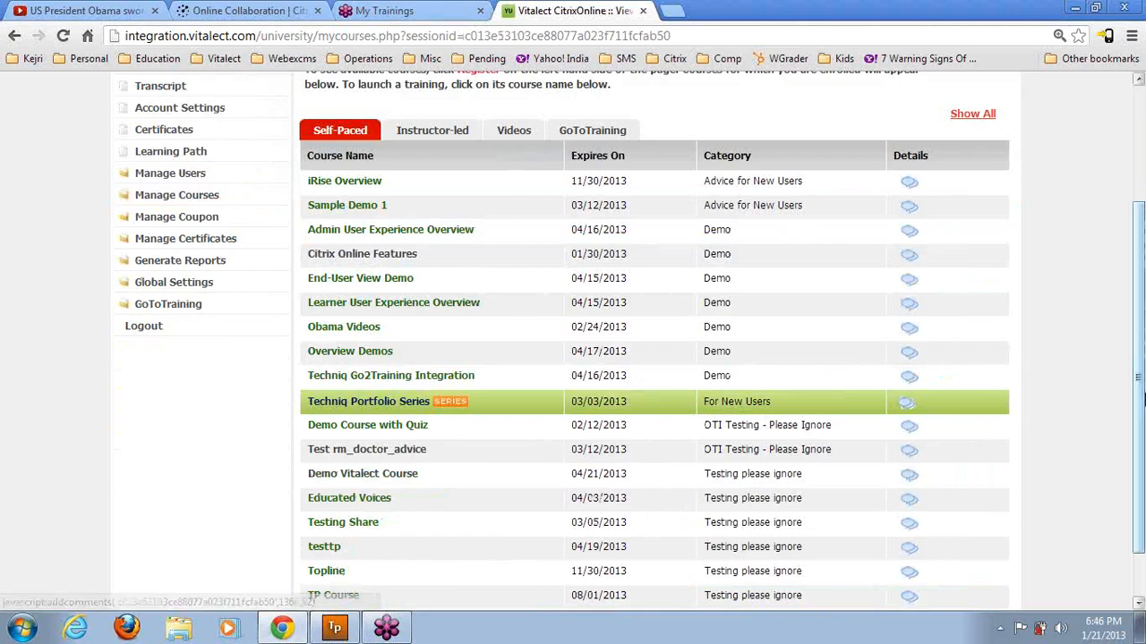
pyautogui.scroll(-1, 1141, 403)
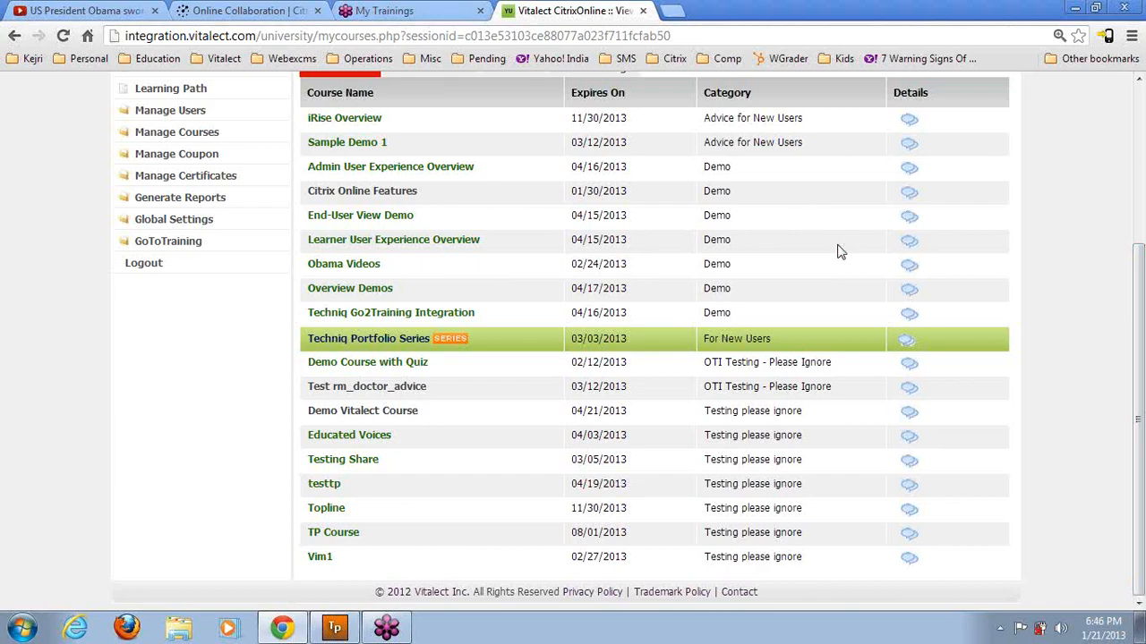
pyautogui.click(391, 421)
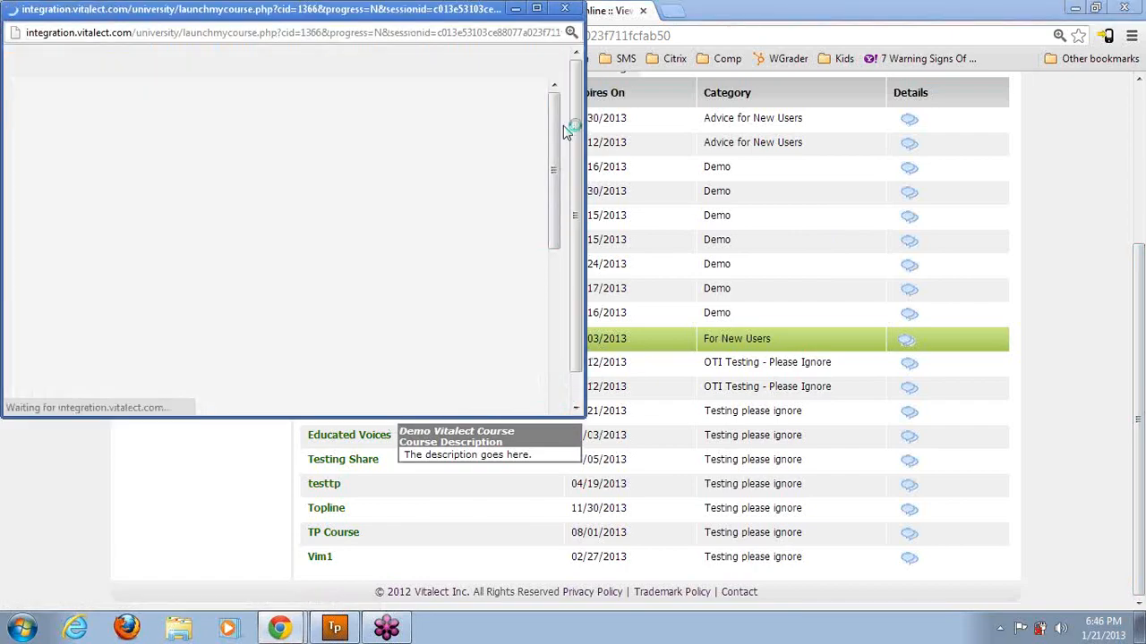
pyautogui.click(537, 10)
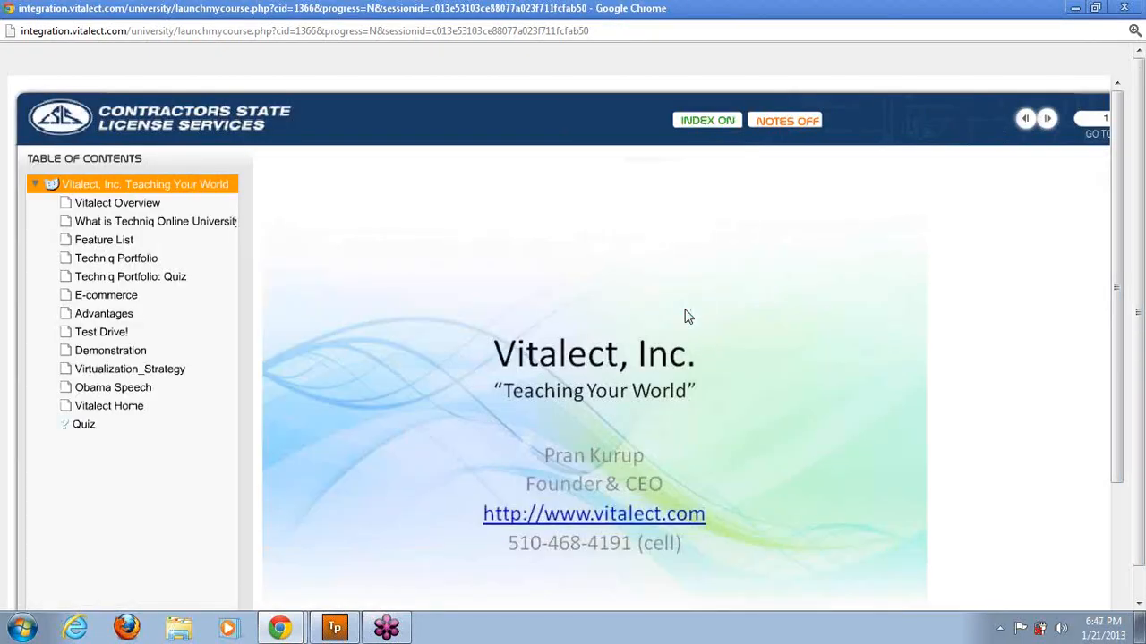
# Look through the launched course's pages, including E-commerce, Advantages, Virtualization_Strategy, Obama Speech and Vitalect Home.
pyautogui.click(191, 238)
pyautogui.click(132, 296)
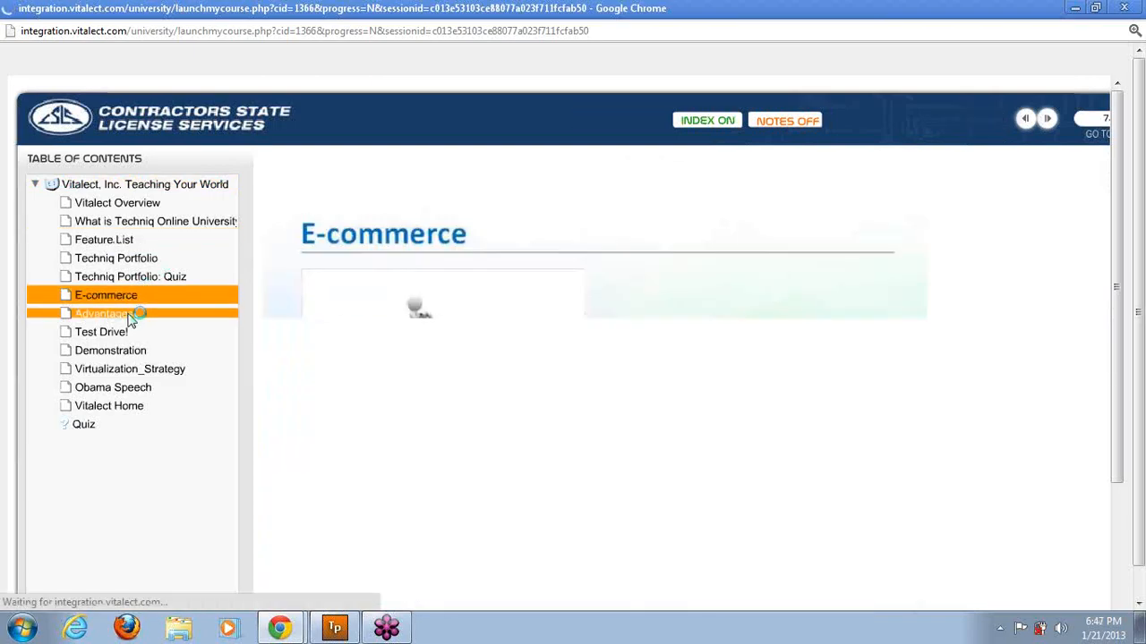
pyautogui.click(133, 313)
pyautogui.click(102, 376)
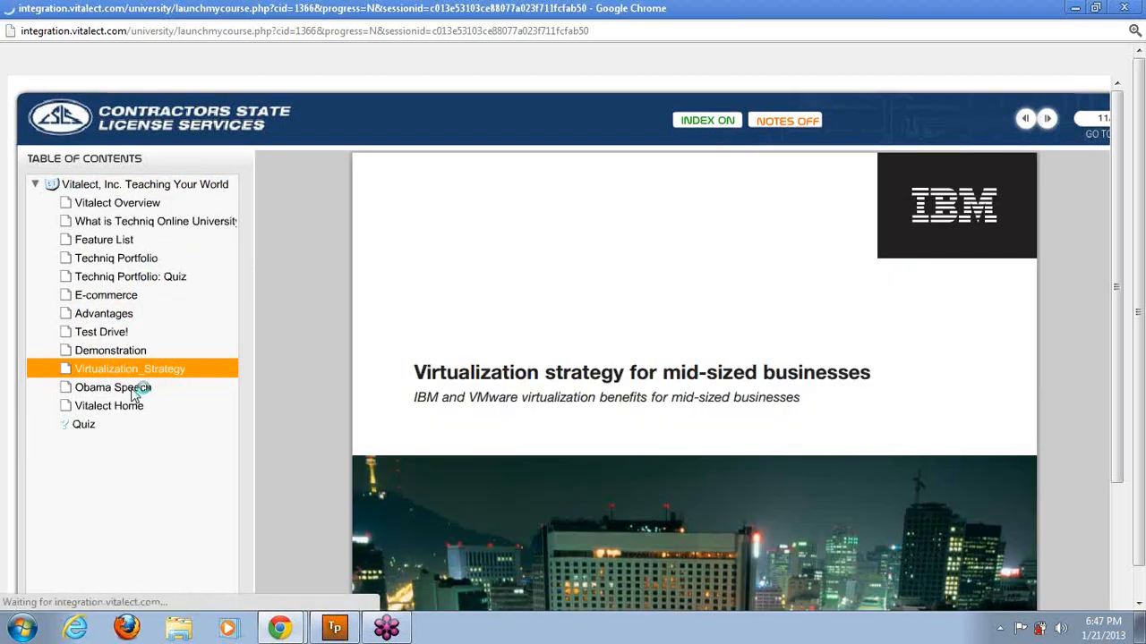
pyautogui.click(131, 391)
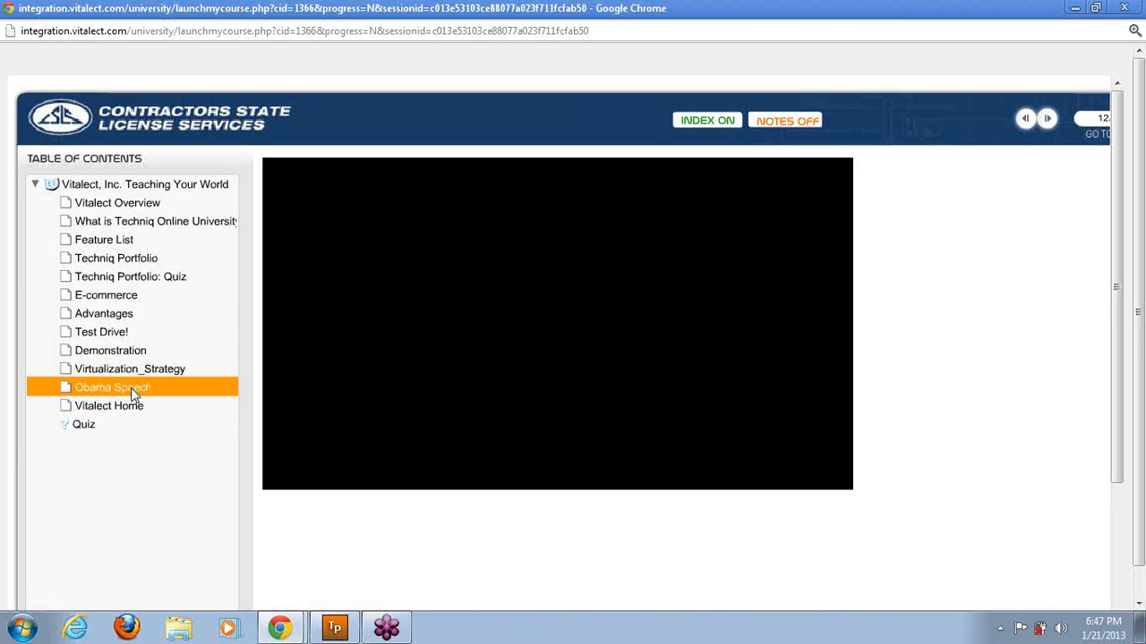
pyautogui.click(127, 408)
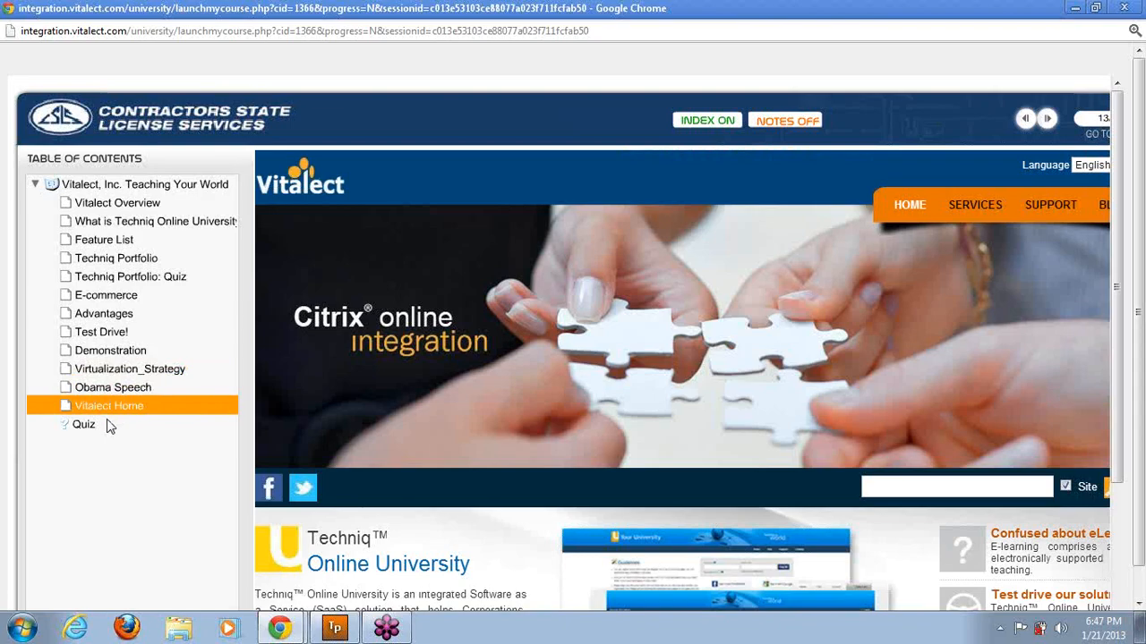
# Start the course's Quiz to view its first question, and close the course window.
pyautogui.click(122, 428)
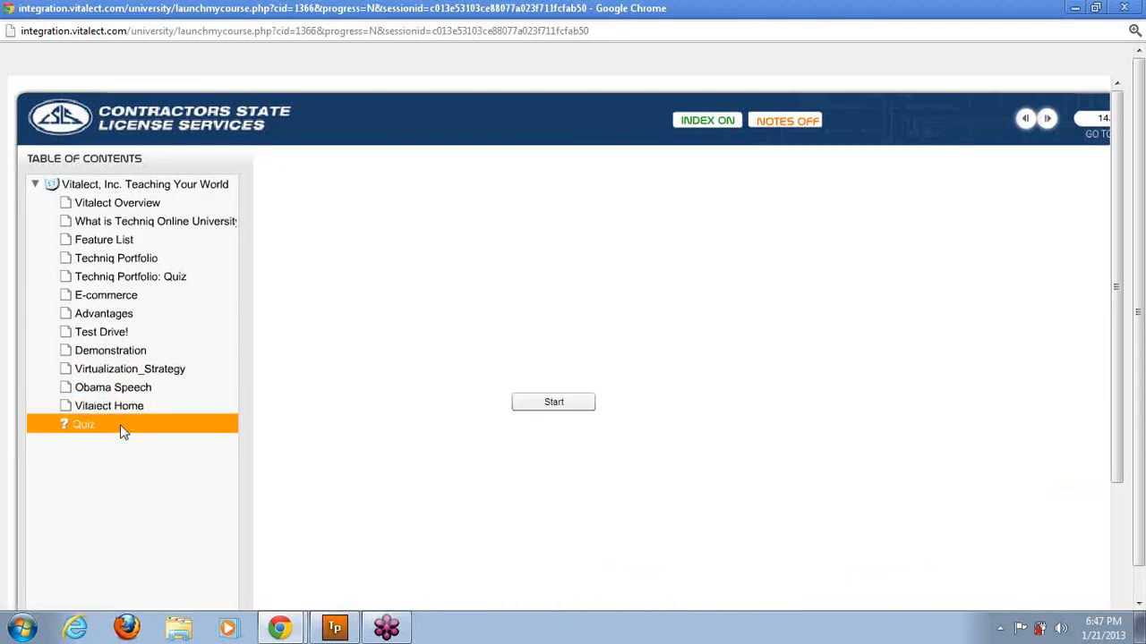
pyautogui.click(541, 405)
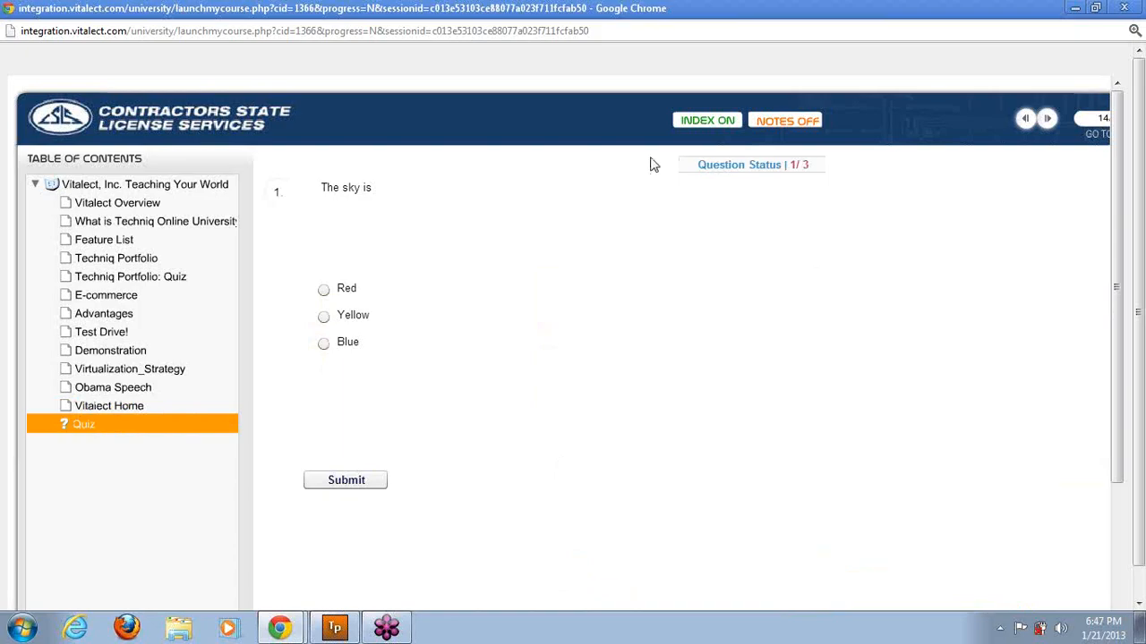
pyautogui.click(1094, 9)
pyautogui.click(565, 8)
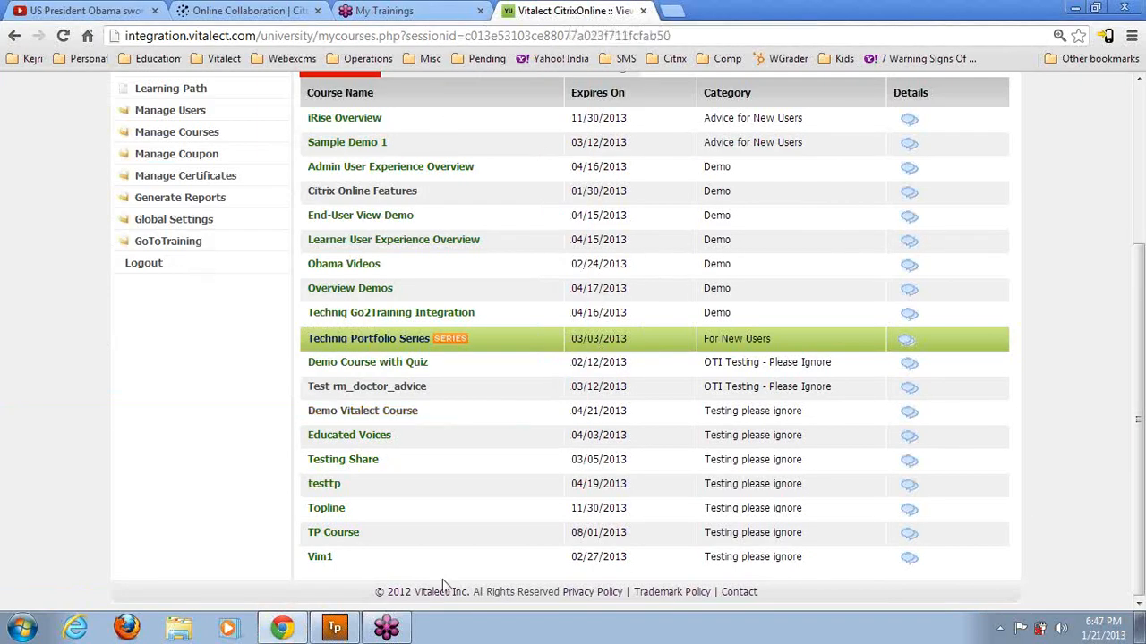
# Switch to Techniq Portfolio and show the What is Techniq Online University page of Demo.vuf.
pyautogui.click(327, 631)
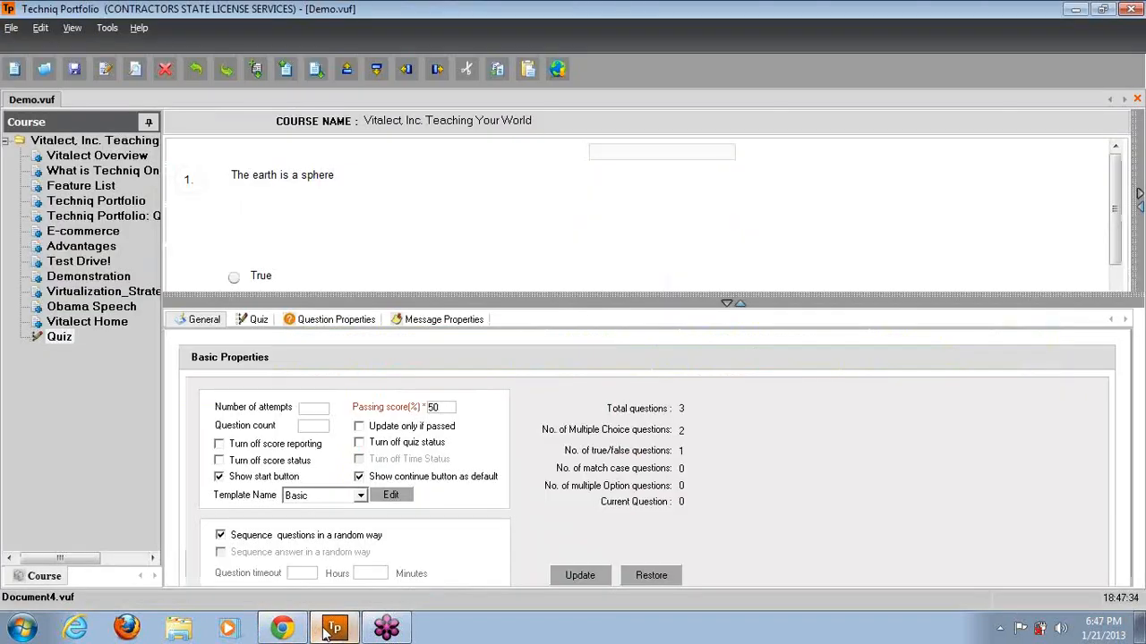
pyautogui.click(128, 159)
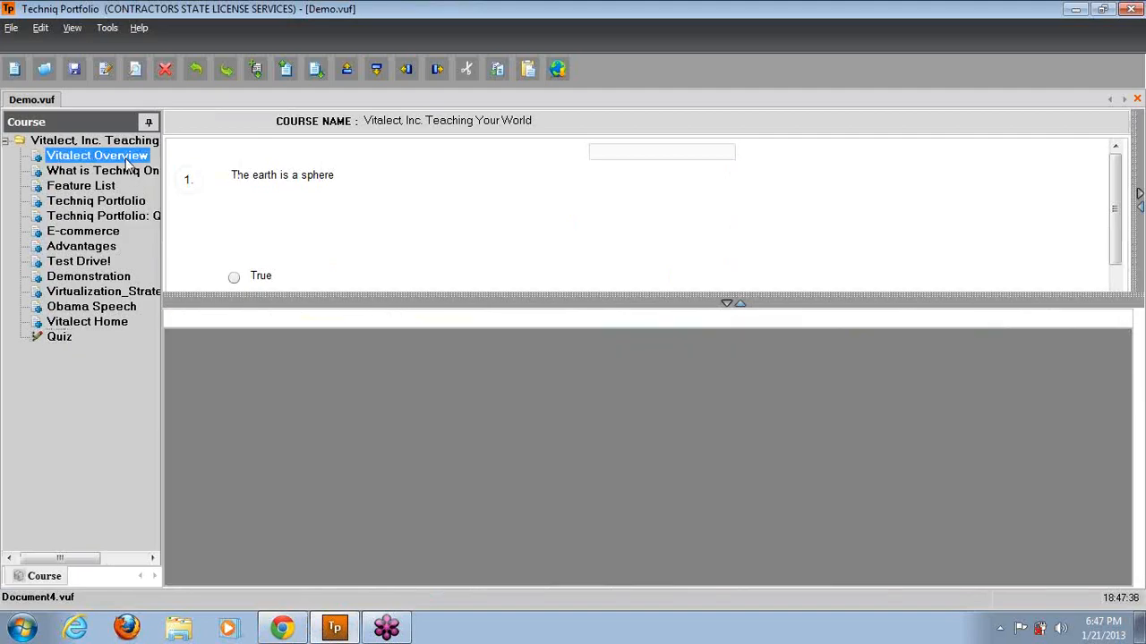
pyautogui.click(132, 171)
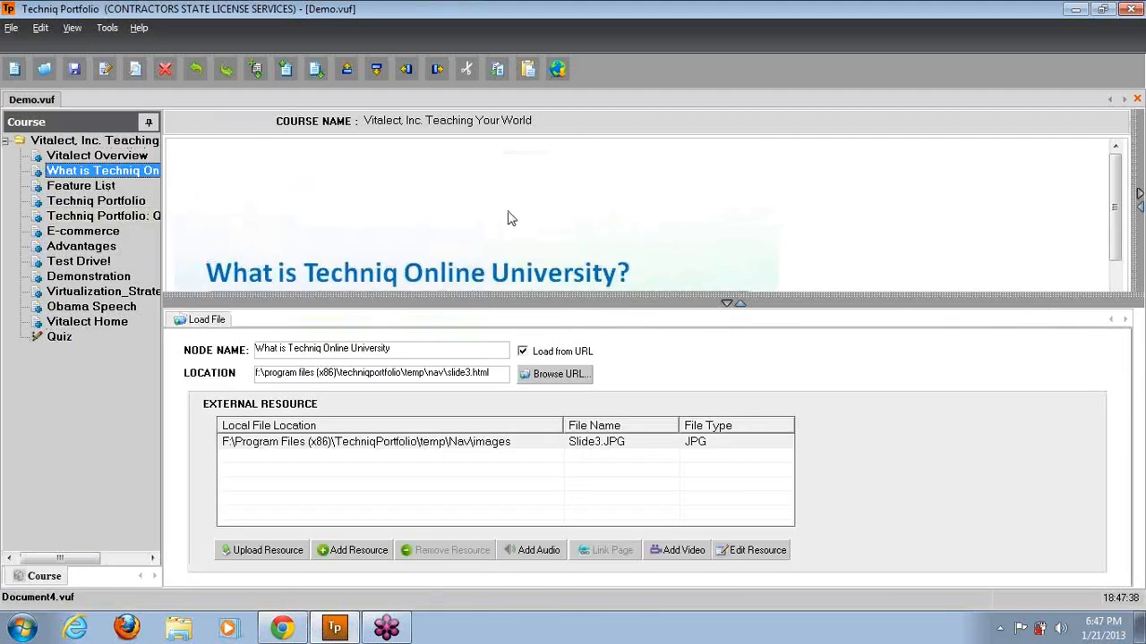
# Preview the course, toggle the index off and on, show the notes pane, and close the preview.
pyautogui.click(557, 76)
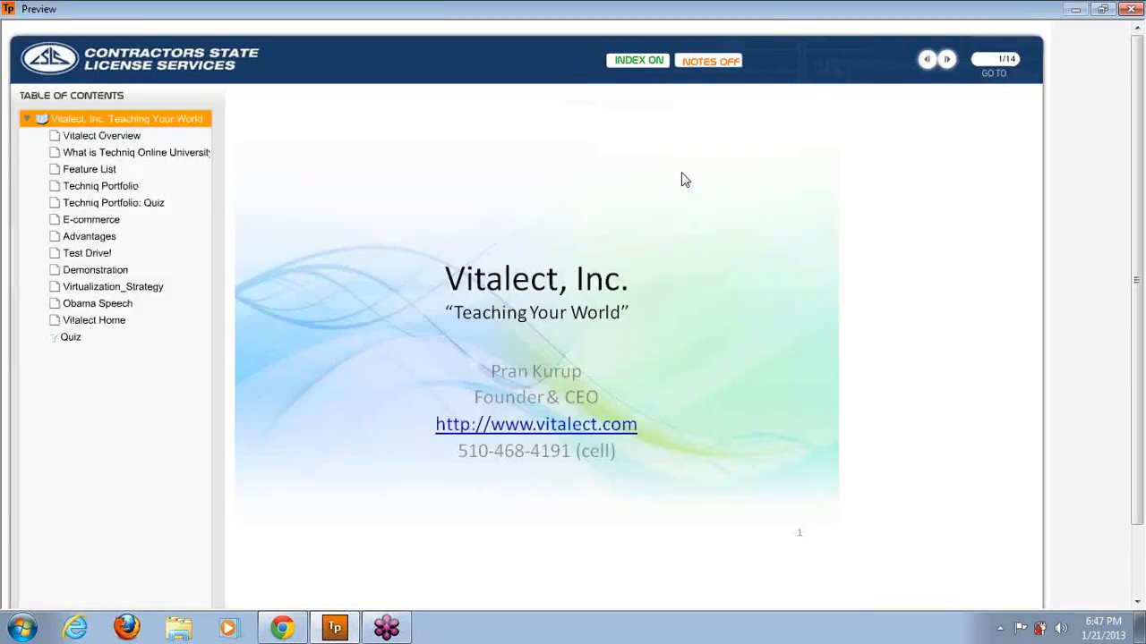
pyautogui.click(646, 61)
pyautogui.click(646, 63)
pyautogui.click(702, 63)
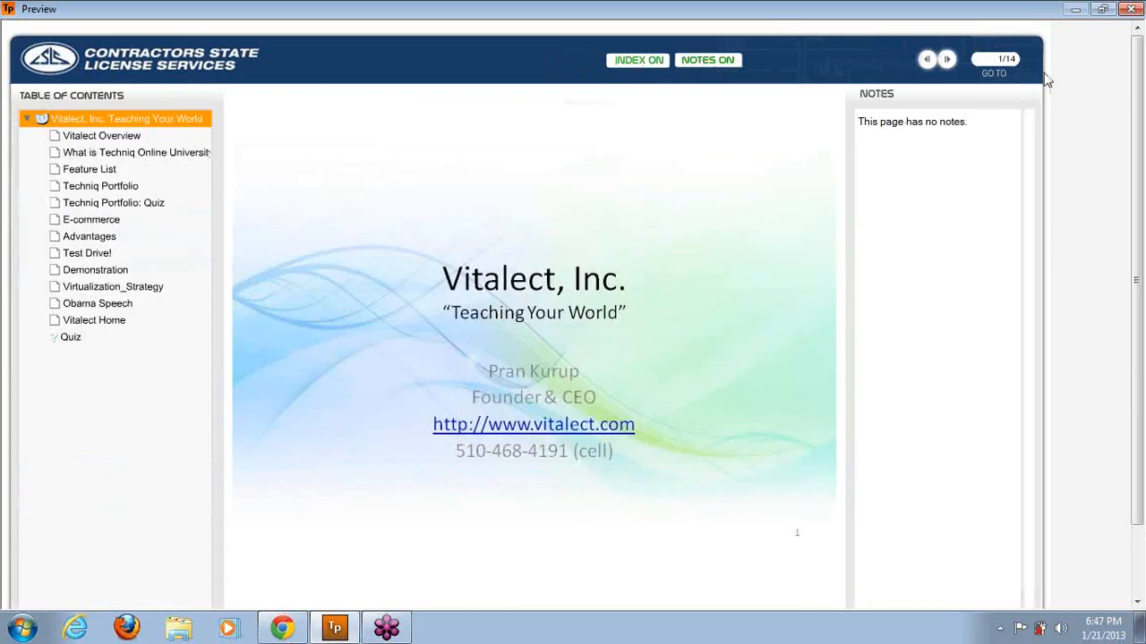
pyautogui.click(1104, 10)
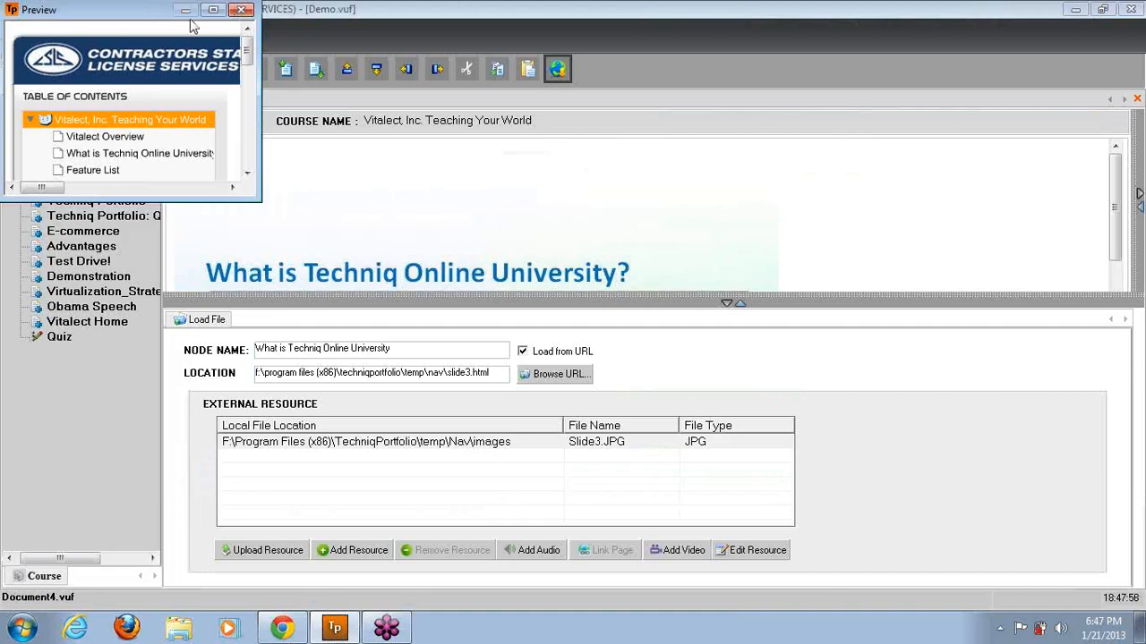
pyautogui.click(241, 9)
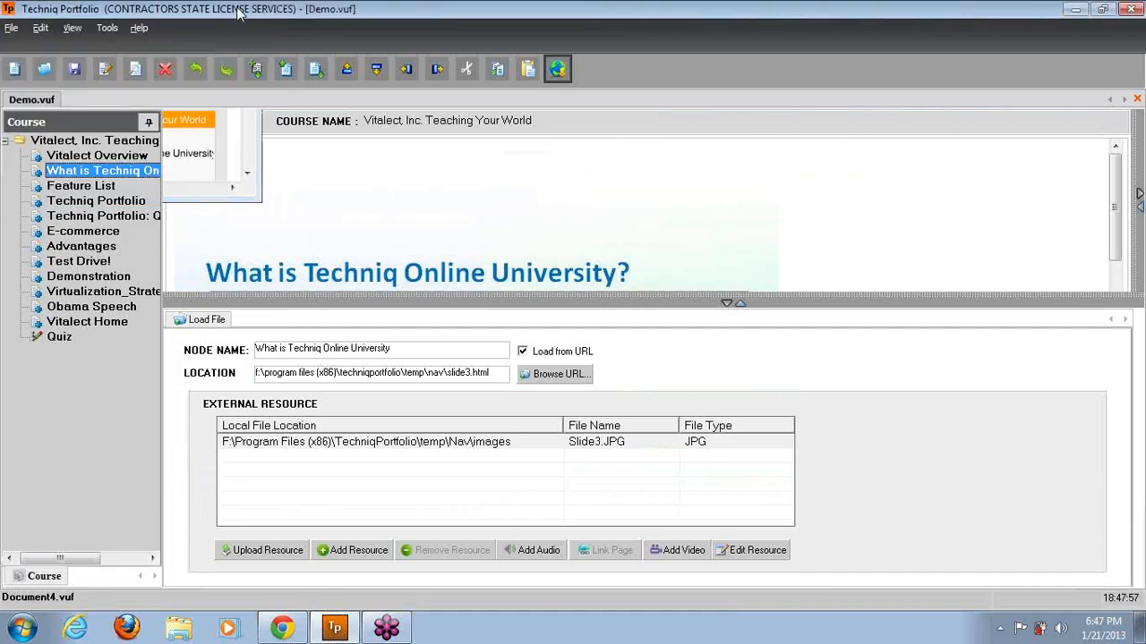
# Reveal the notes editor for the Vitalect Overview page and add the note "Enter the test notes here.".
pyautogui.click(103, 157)
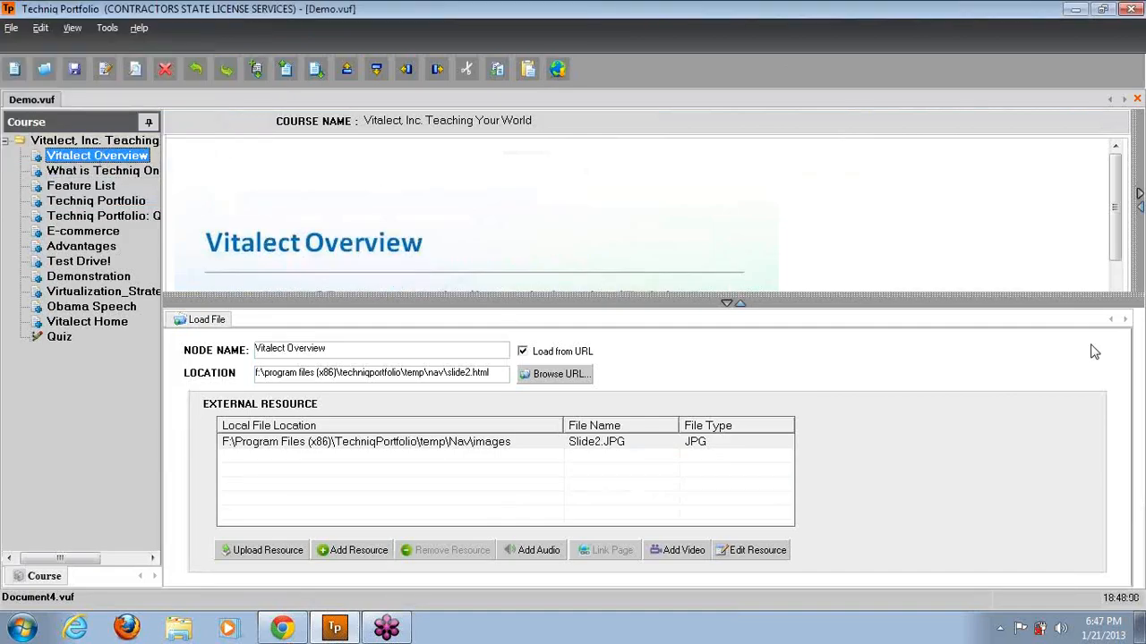
pyautogui.moveTo(1137, 267); pyautogui.dragTo(859, 249)
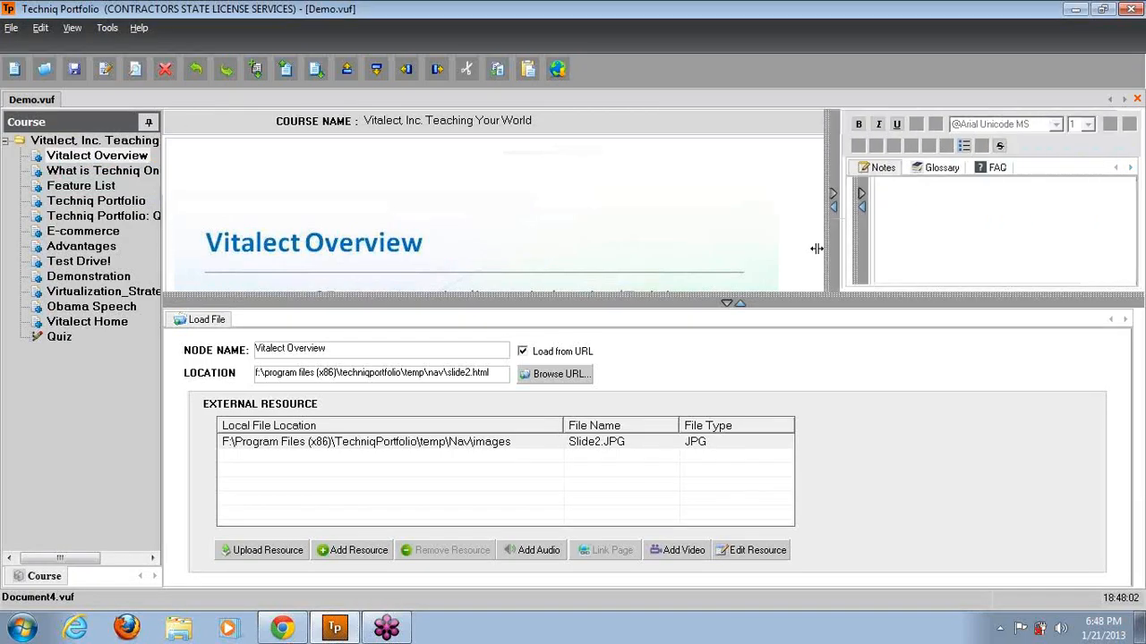
pyautogui.click(889, 231)
pyautogui.write('Enter the test no')
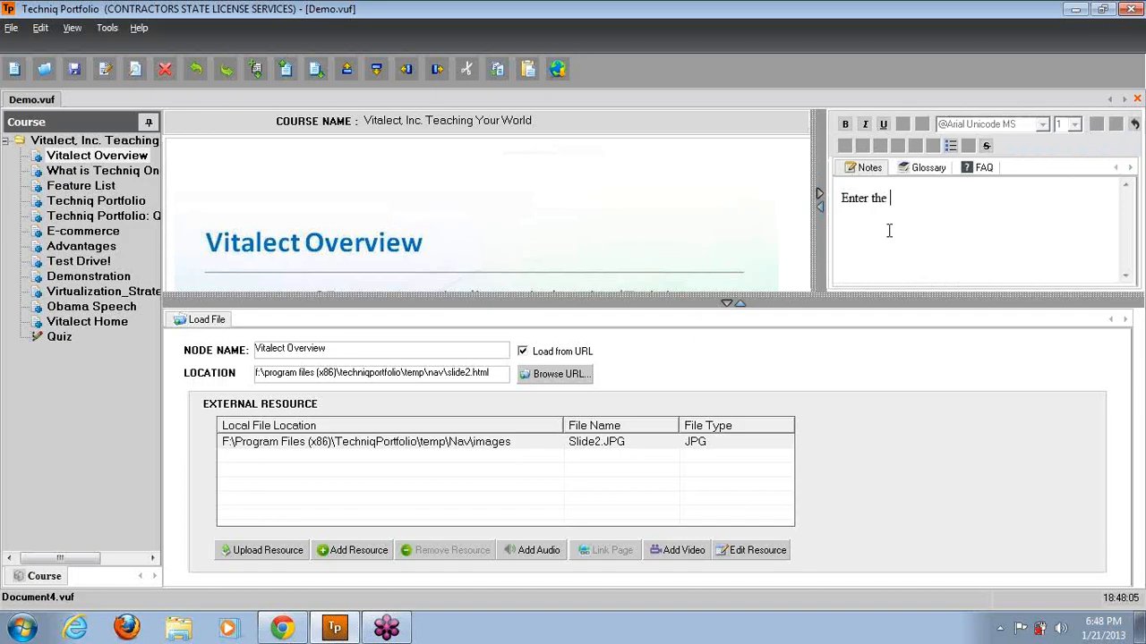
pyautogui.write('tes here.')
# Preview the course through its third page to check the notes on Vitalect Overview, and close the preview.
pyautogui.click(558, 71)
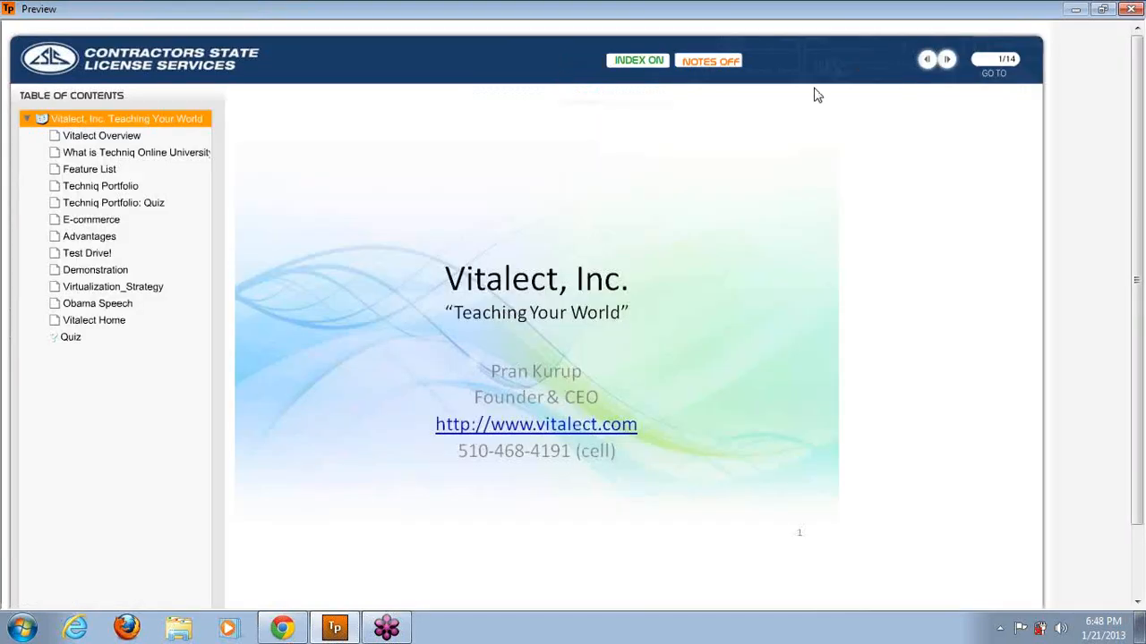
pyautogui.click(947, 59)
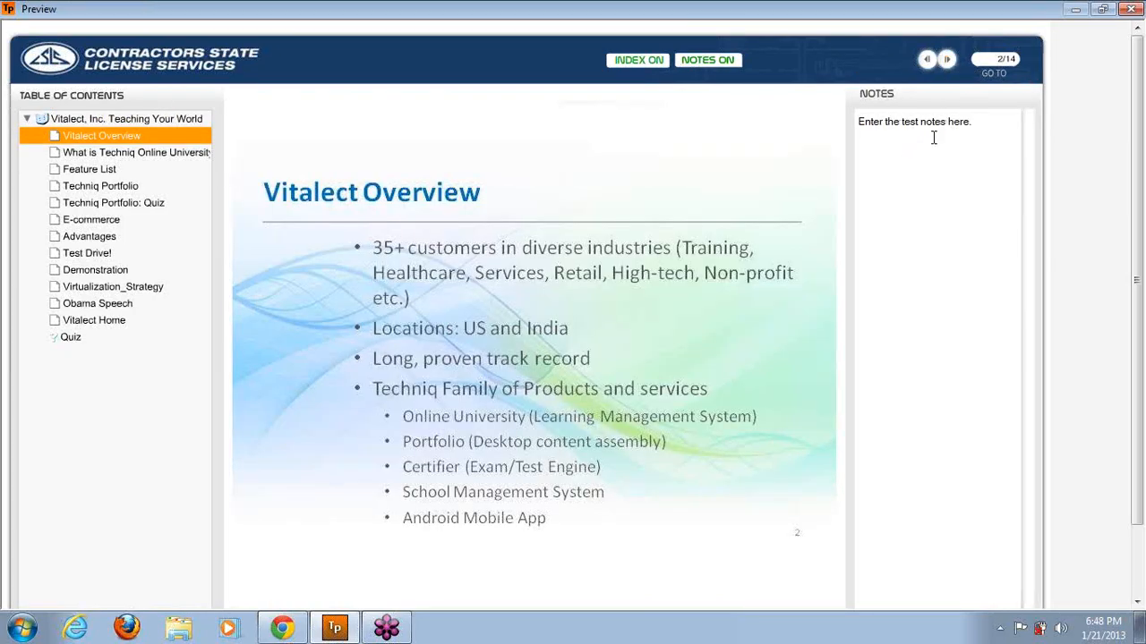
pyautogui.click(947, 59)
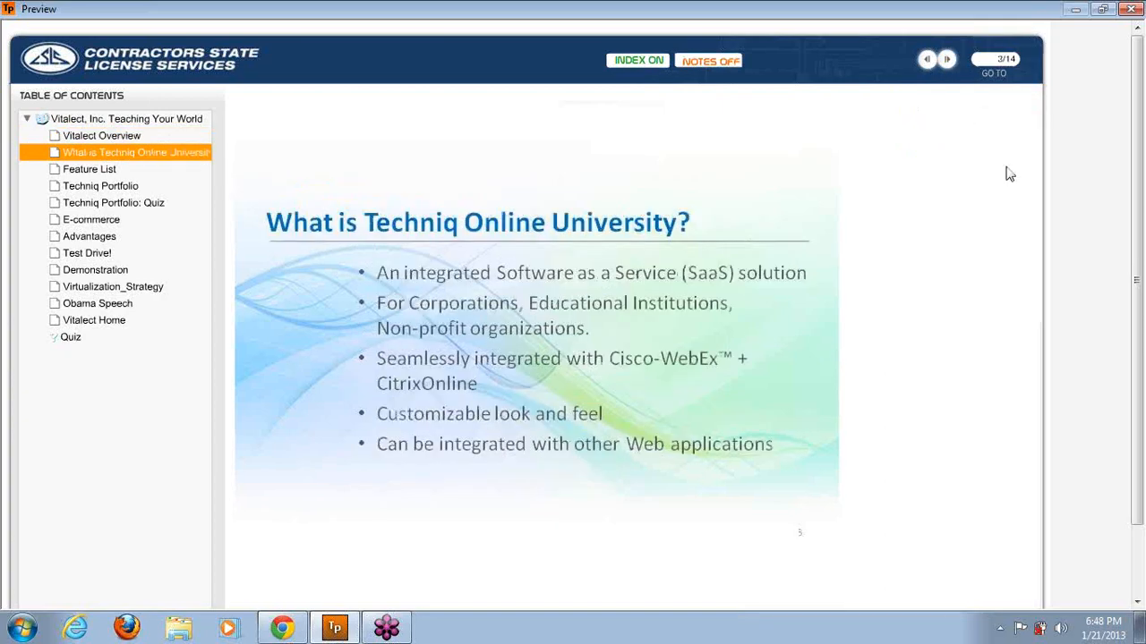
pyautogui.click(1102, 9)
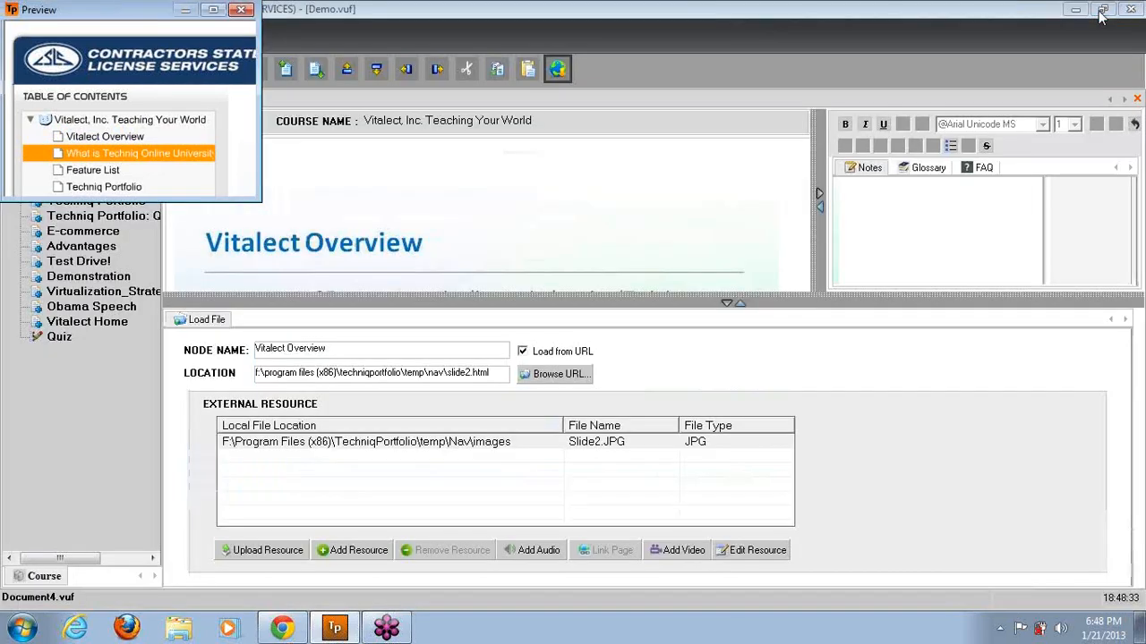
pyautogui.click(240, 10)
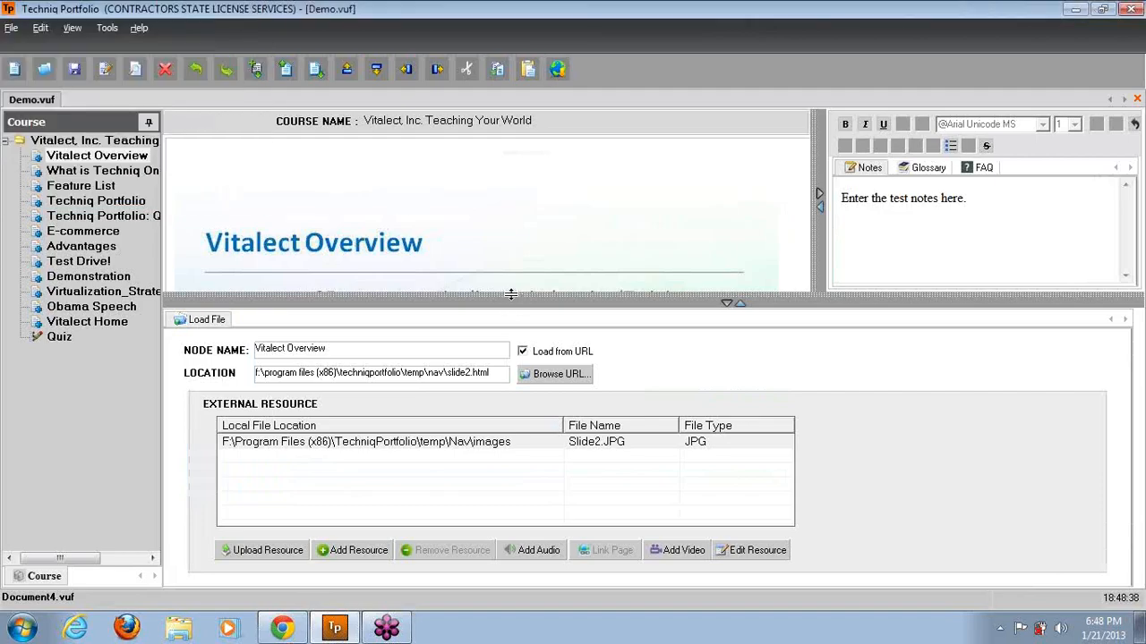
# Enlarge the page display area and view the What is Techniq Online University and Techniq Portfolio pages.
pyautogui.moveTo(511, 296); pyautogui.dragTo(512, 378)
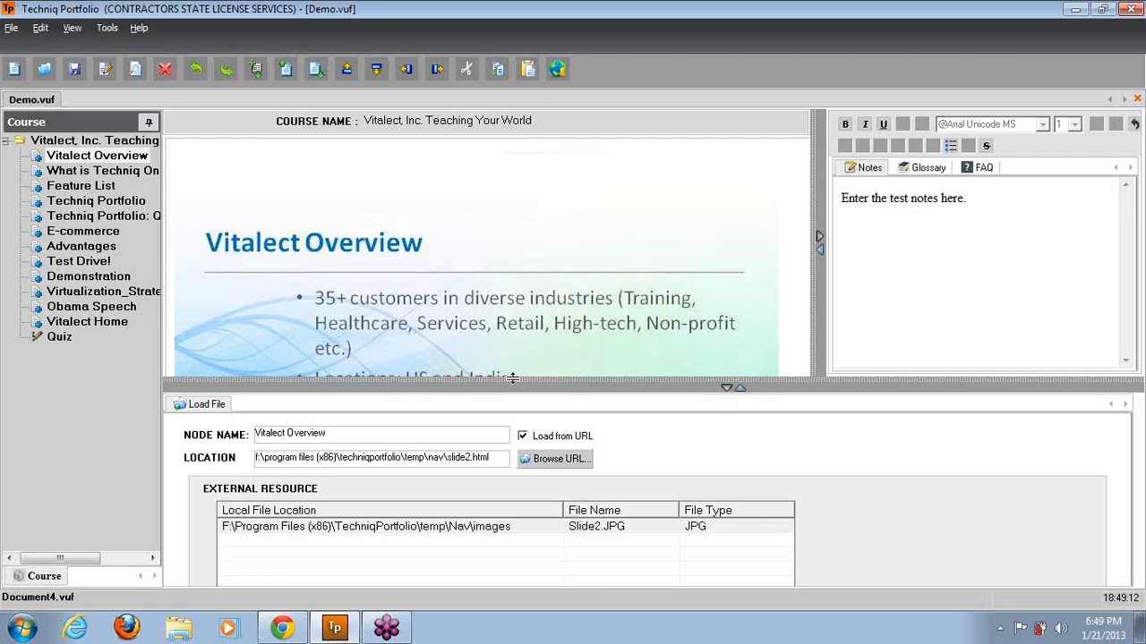
pyautogui.click(119, 172)
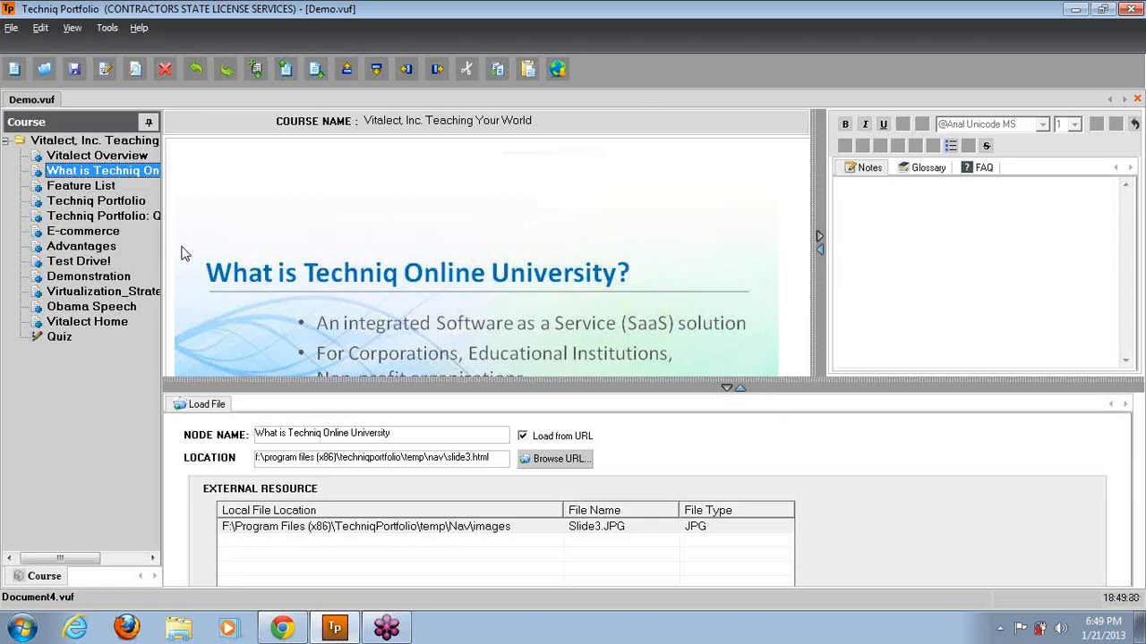
pyautogui.click(97, 201)
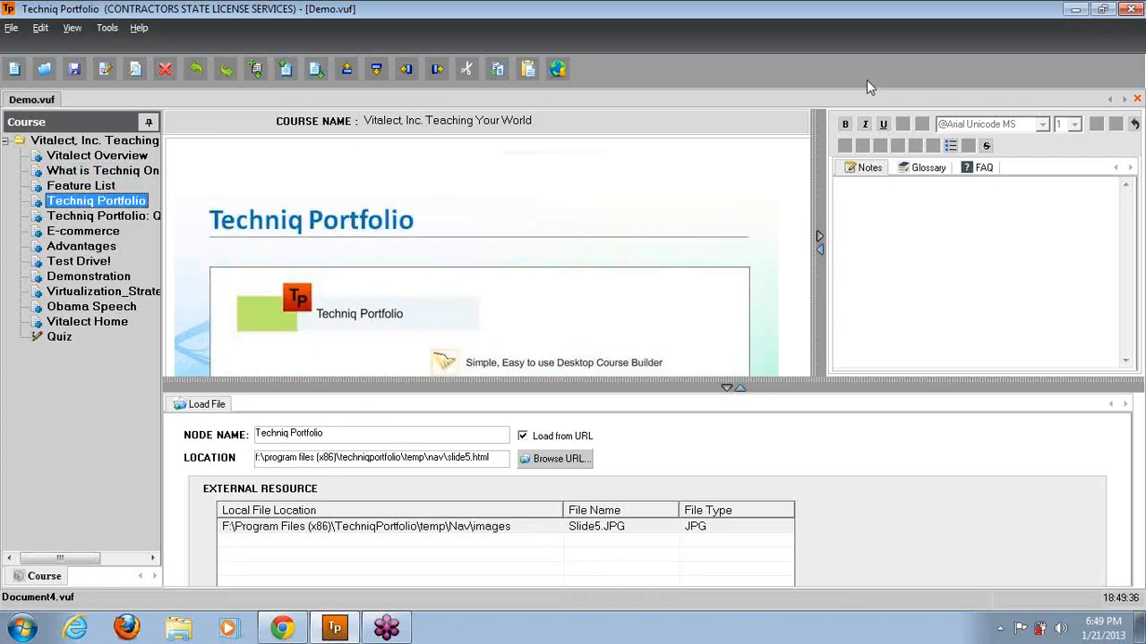
pyautogui.click(1135, 37)
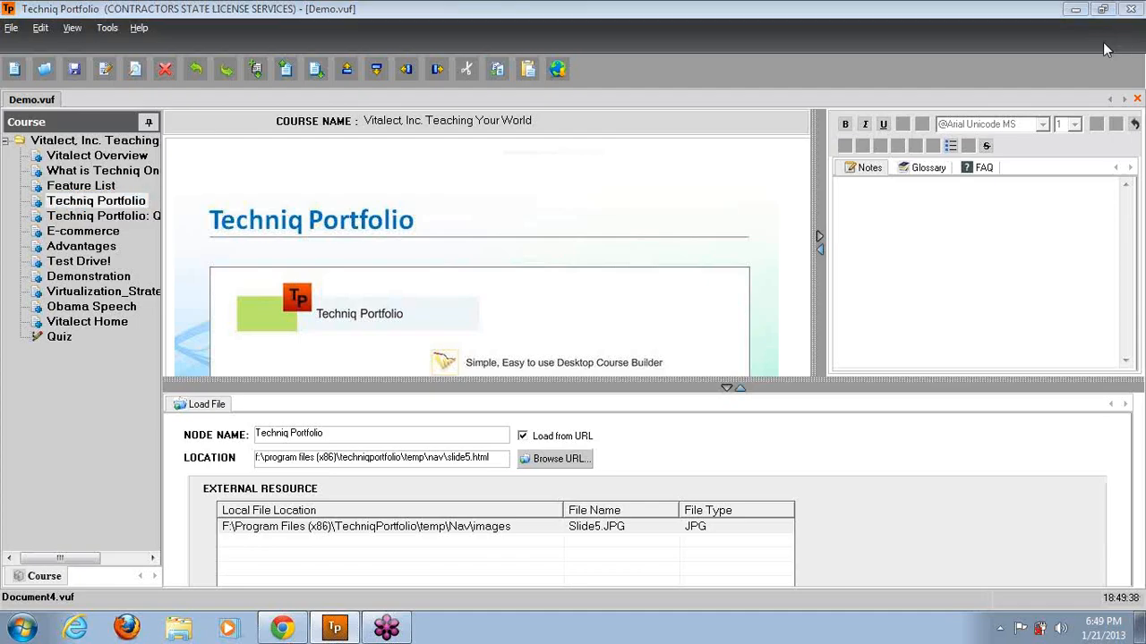